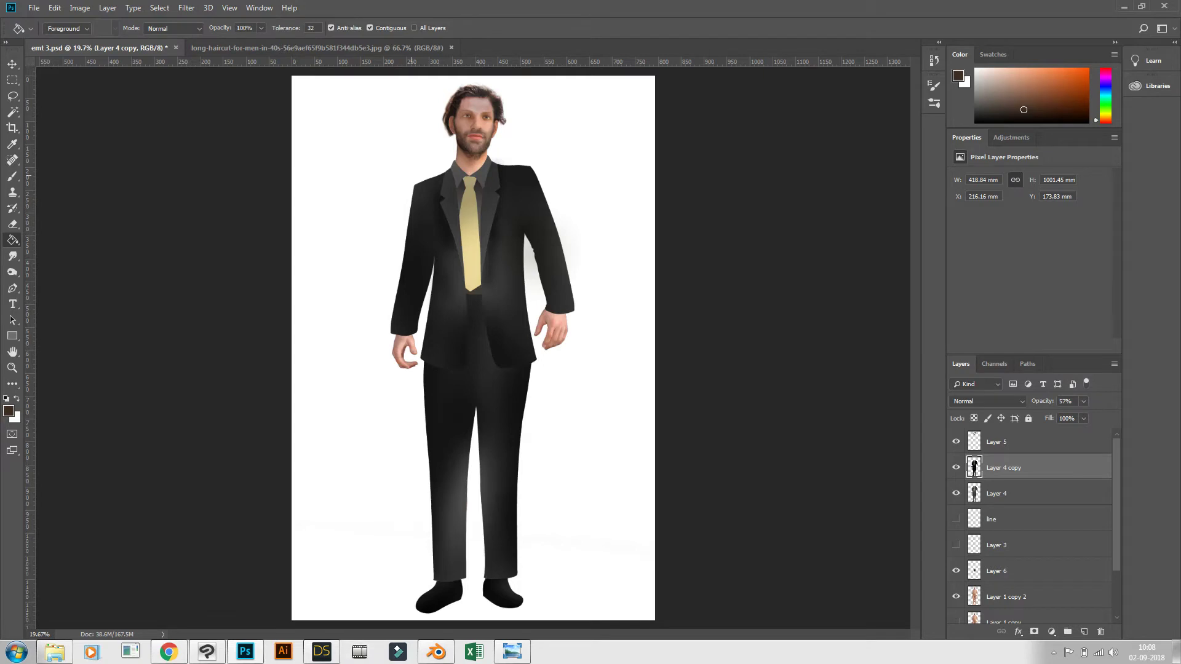
Examine the finished suited man from head to shoes, including the tie, hands and trousers, and inspect the face up close.
scroll(447, 90, up, 12)
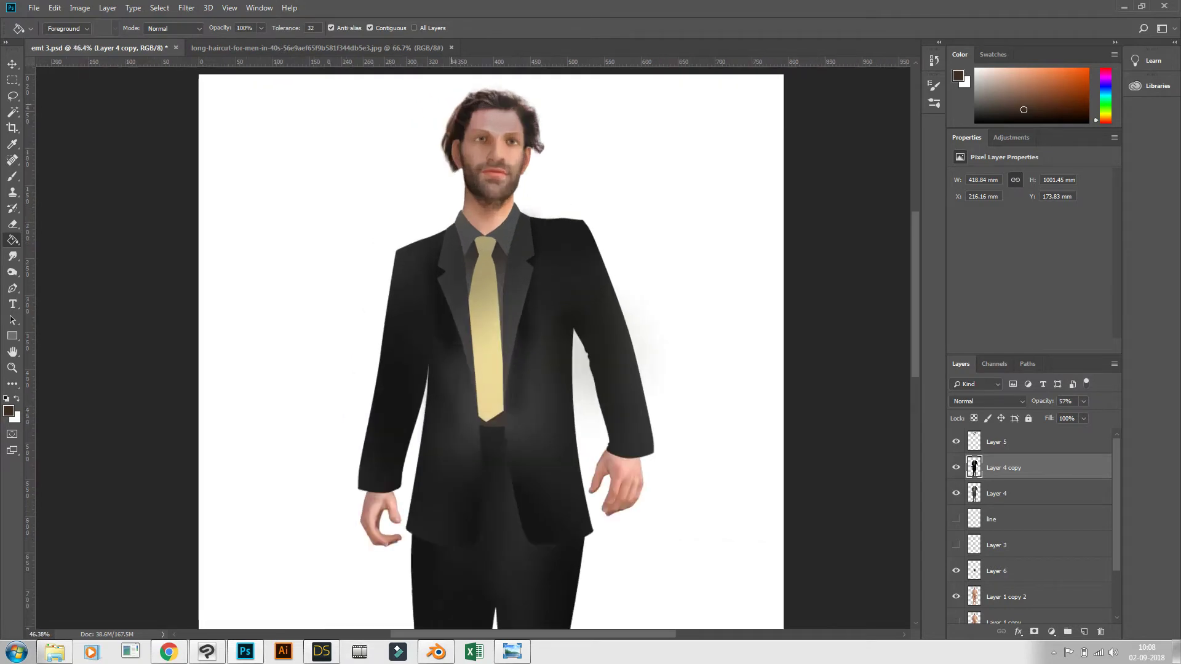
scroll(472, 348, up, 2)
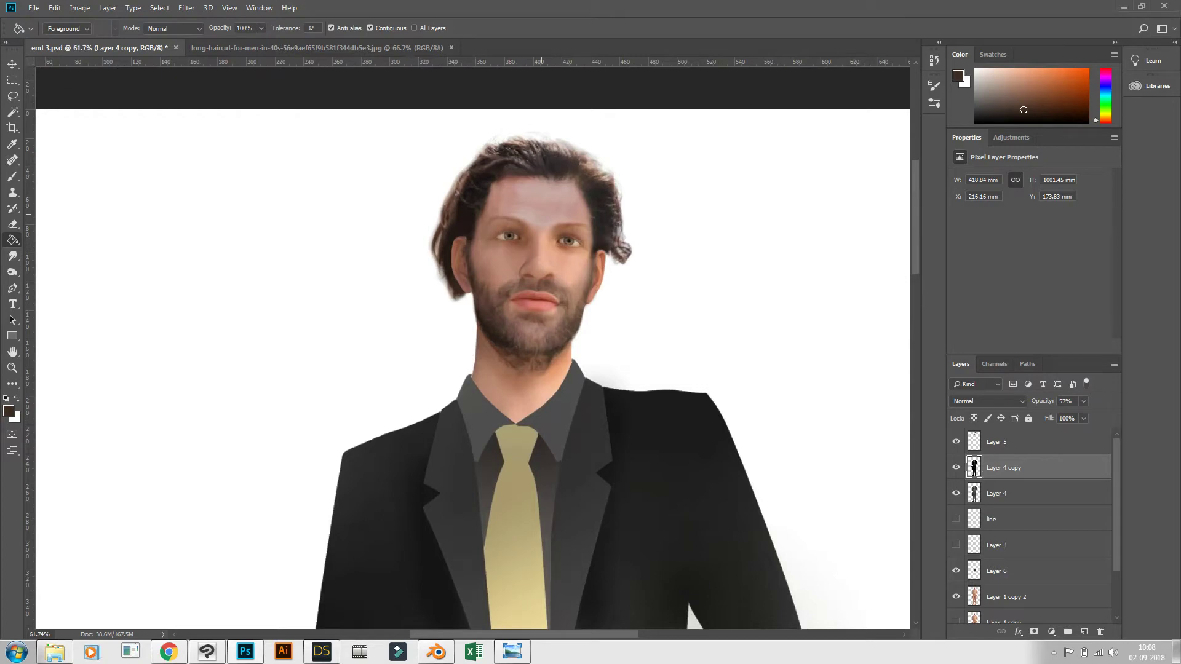
scroll(472, 348, down, 6)
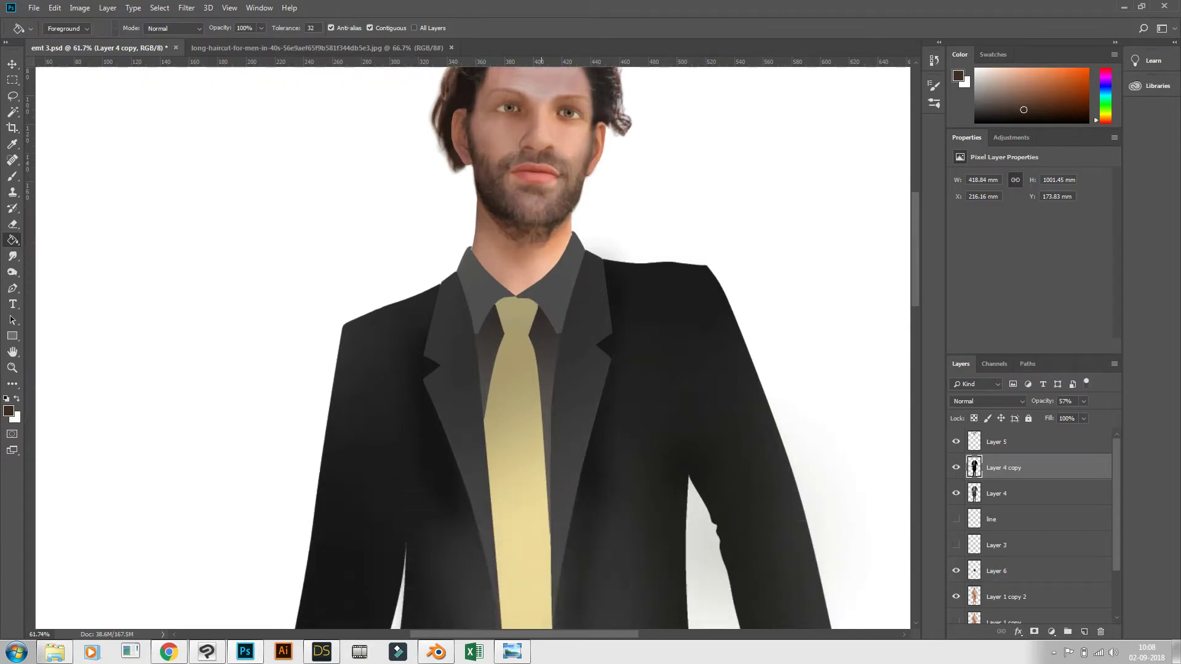
scroll(473, 347, down, 8)
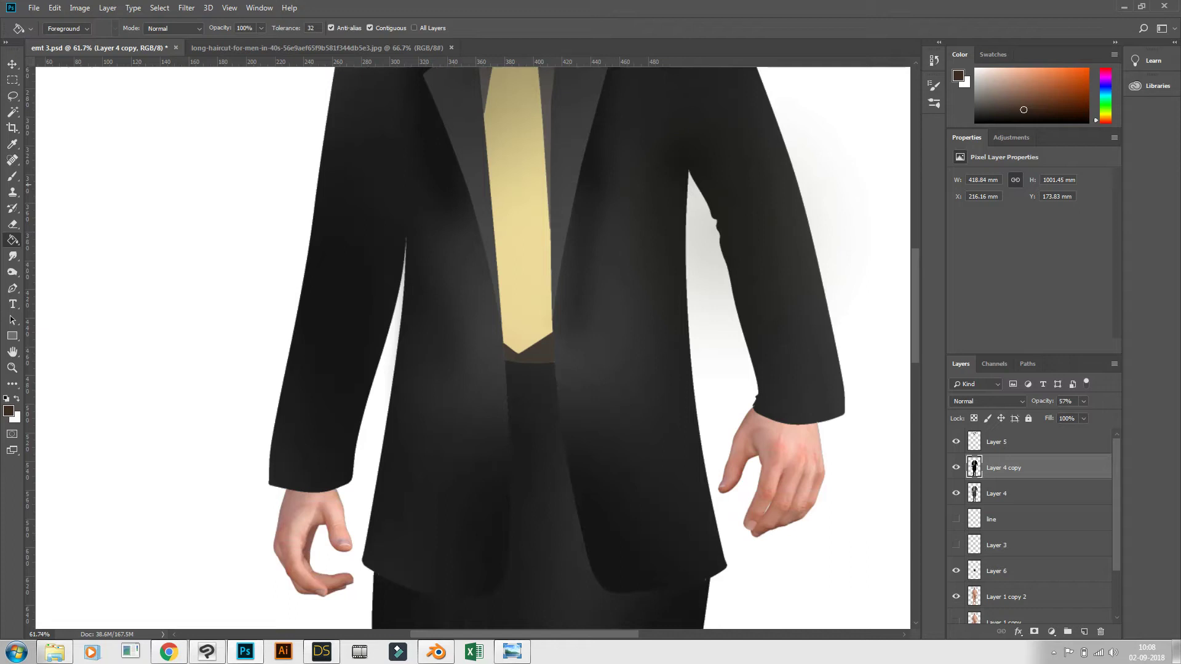
scroll(473, 348, down, 9)
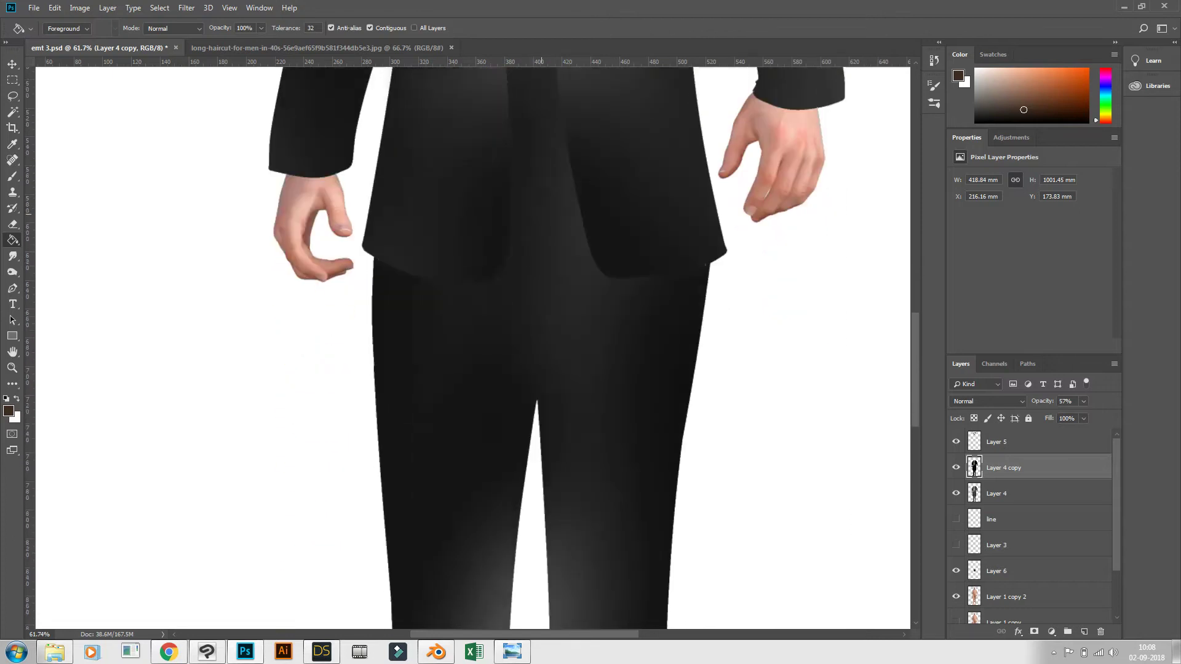
scroll(473, 347, down, 5)
scroll(473, 347, down, 3)
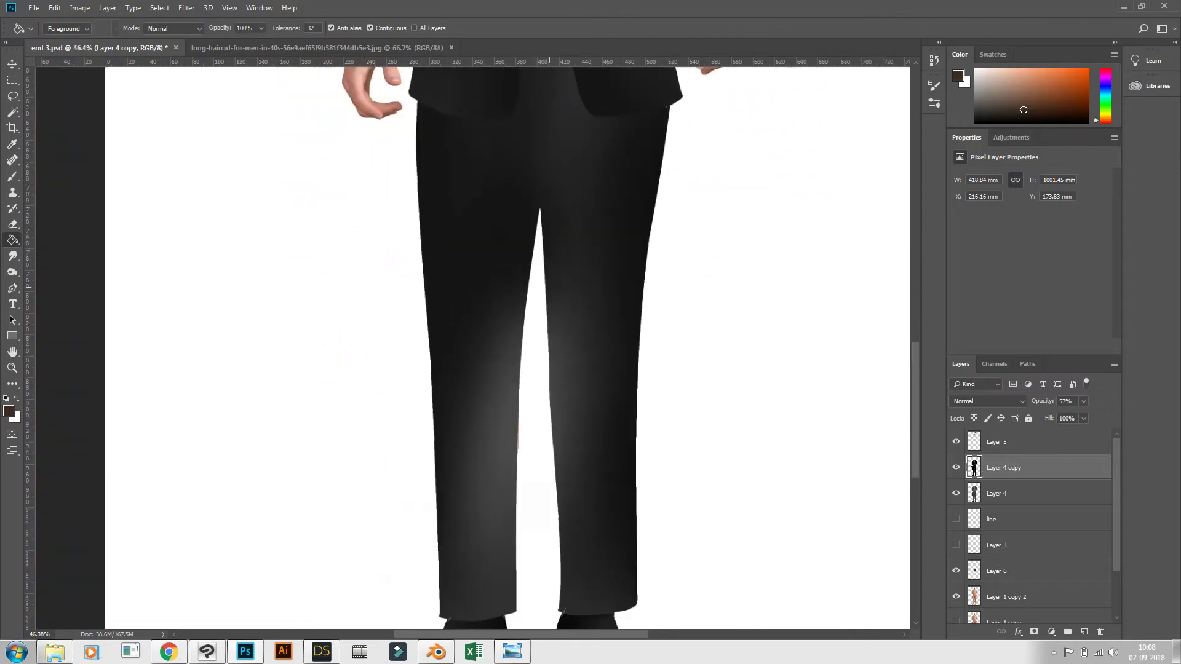
scroll(547, 289, down, 1)
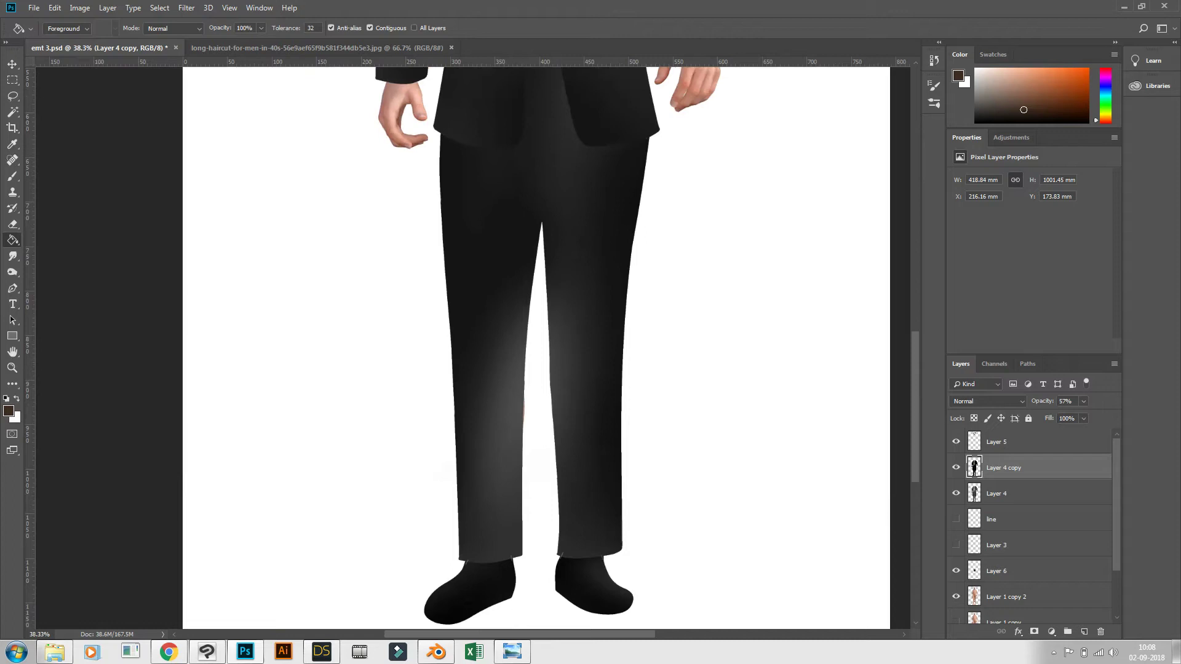
scroll(538, 347, up, 13)
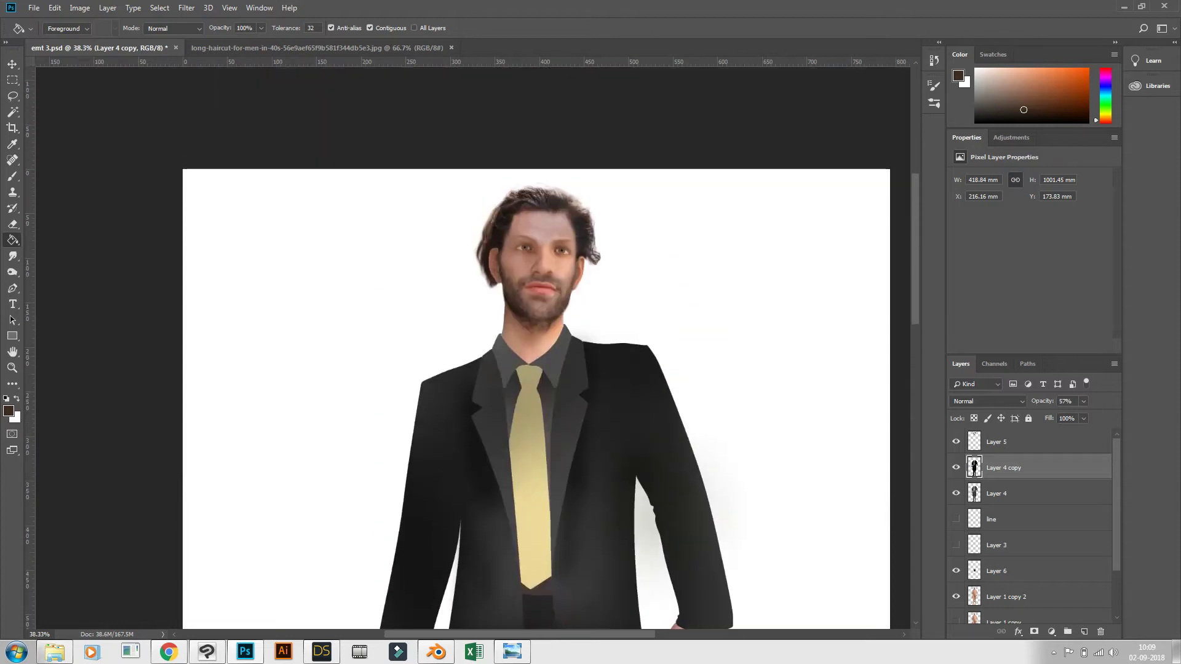
scroll(535, 203, up, 11)
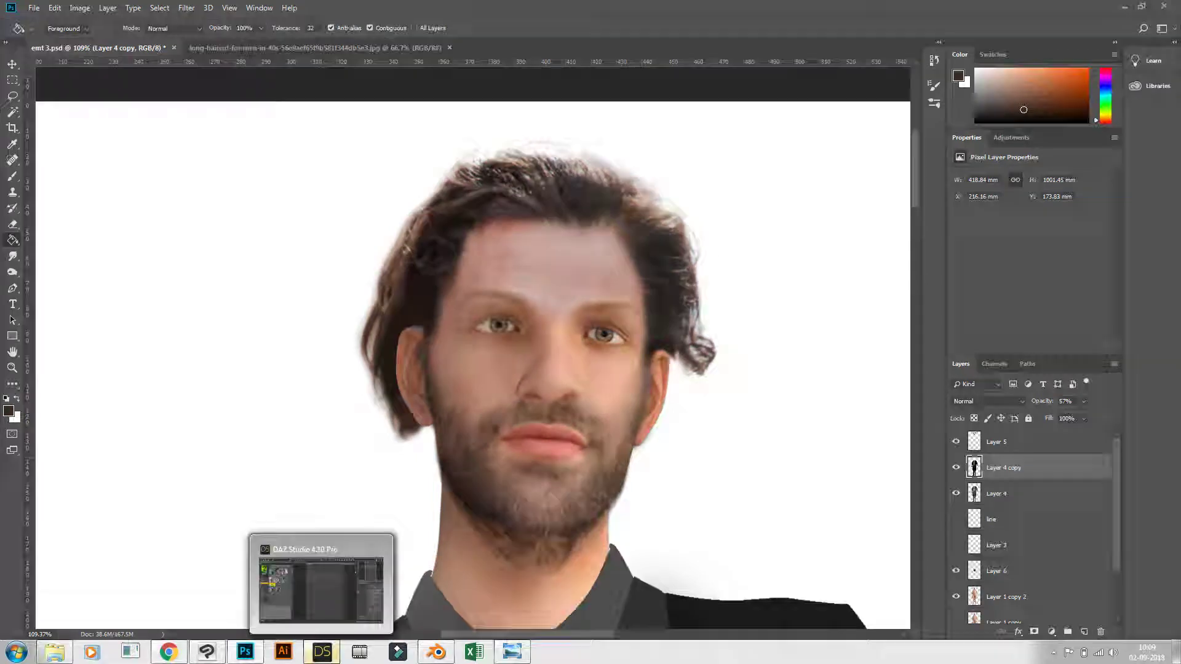
Check the asset loading in DAZ Studio, and in Photoshop hide the suit layers Layer 4 copy and Layer 4.
click(321, 651)
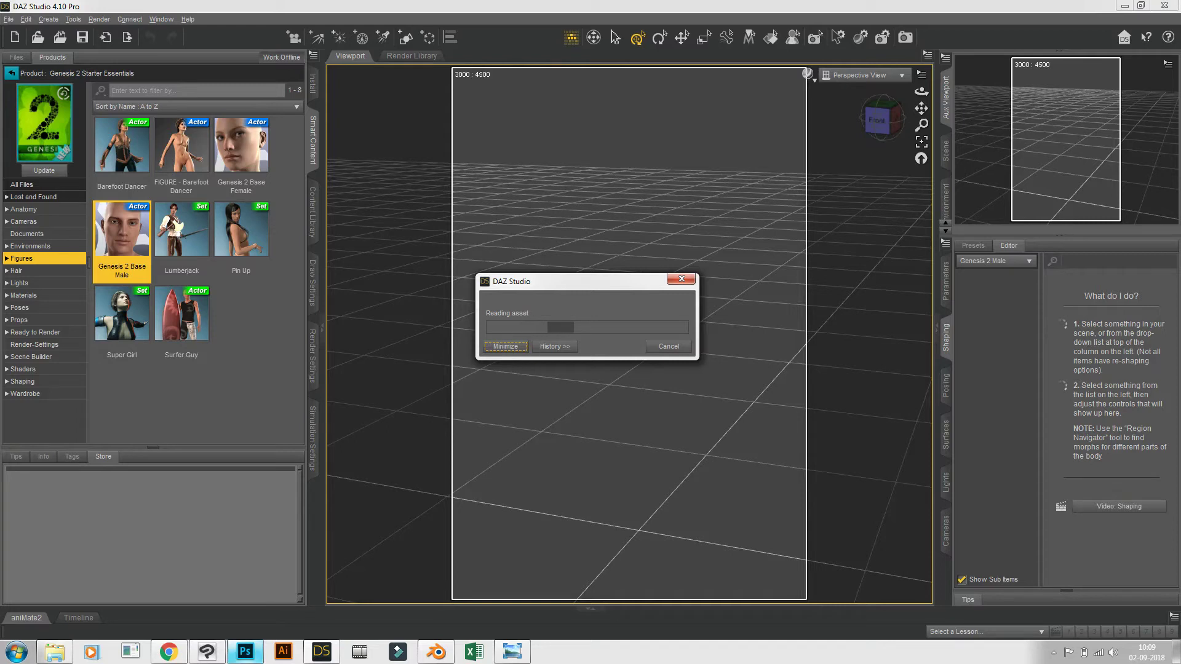
click(246, 651)
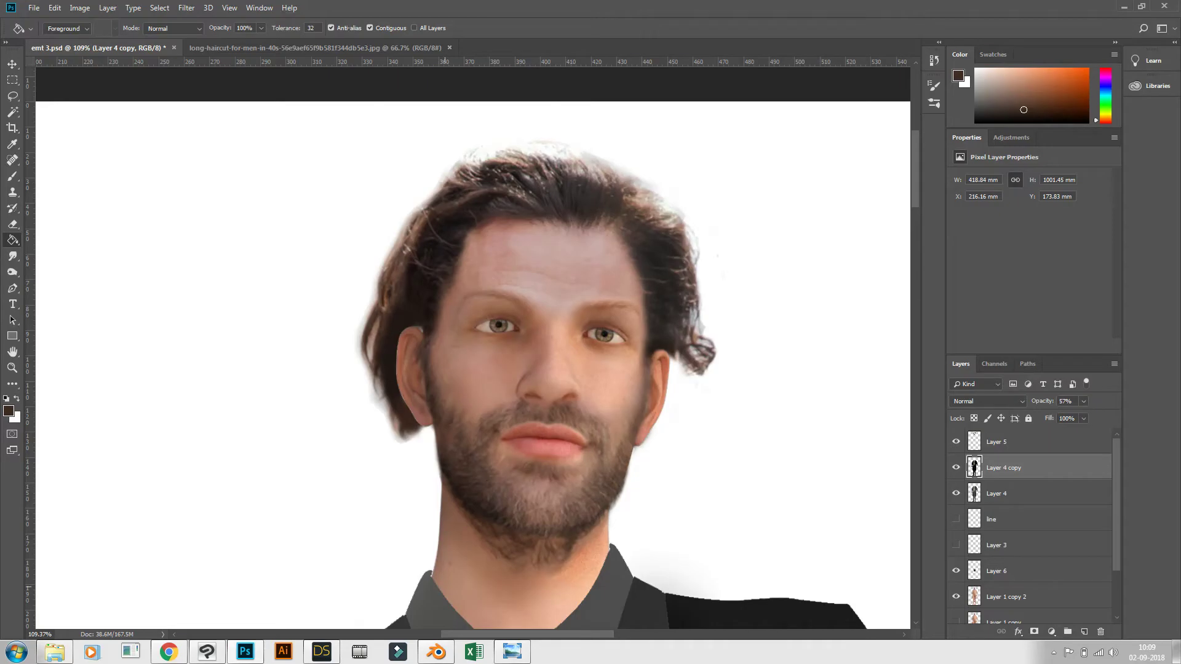
scroll(473, 351, down, 2)
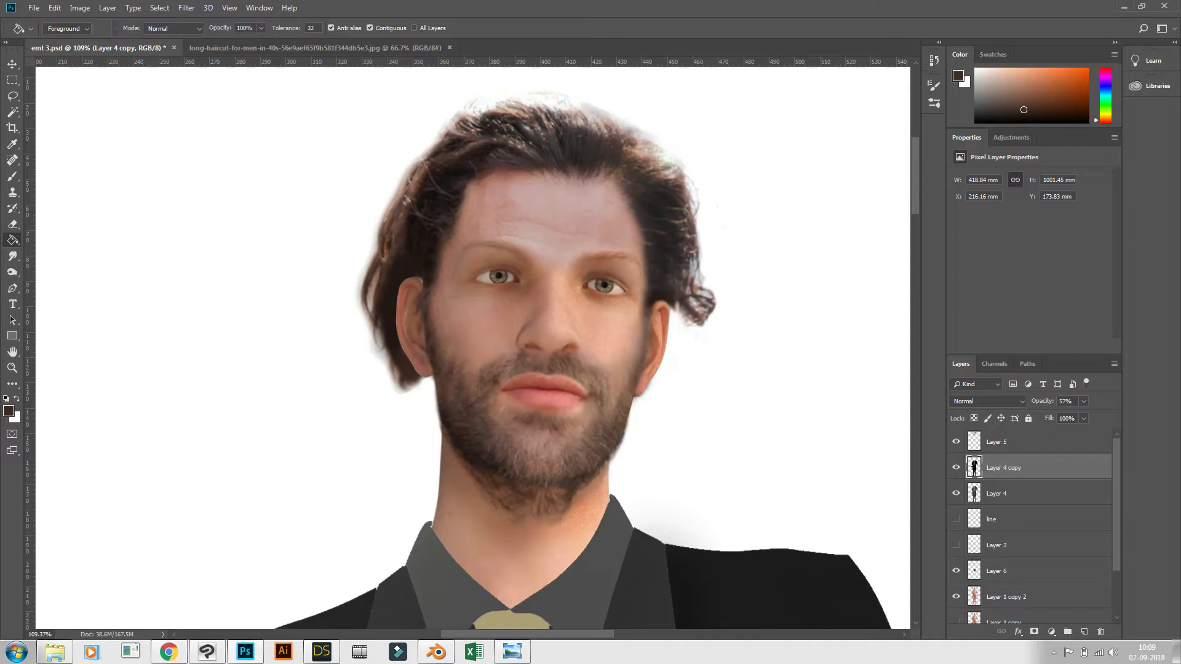
click(956, 467)
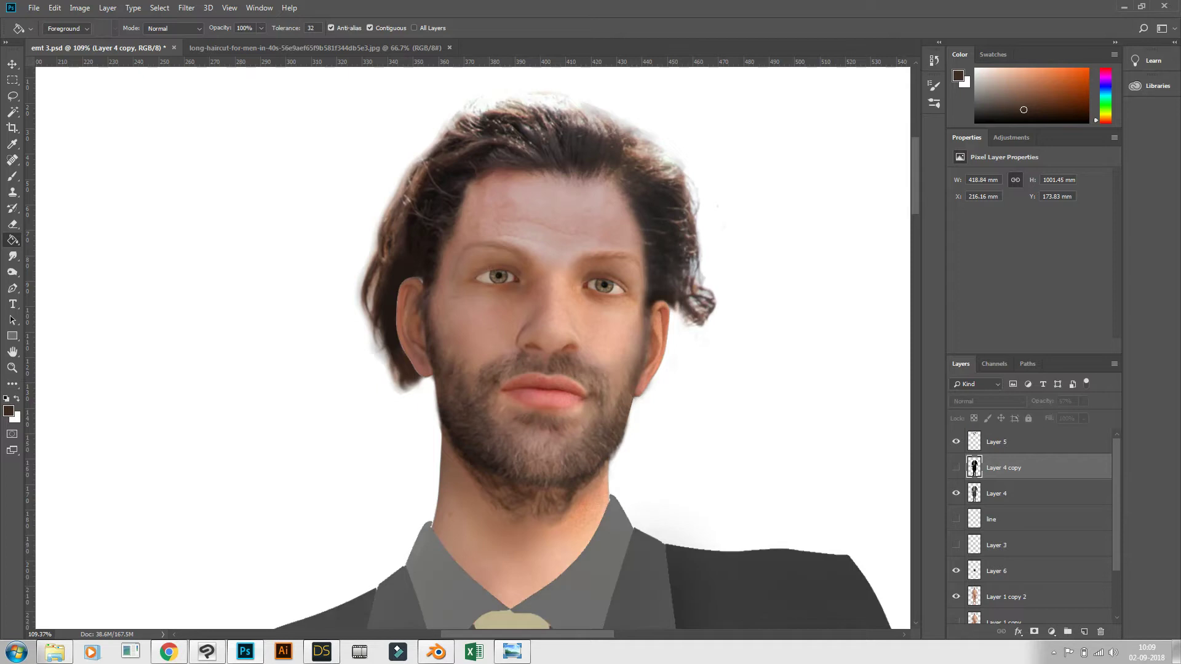
click(956, 493)
Examine the bare body under the suit, checking how the head, neck, chest and arms blend and the skin detail.
scroll(1036, 528, down, 2)
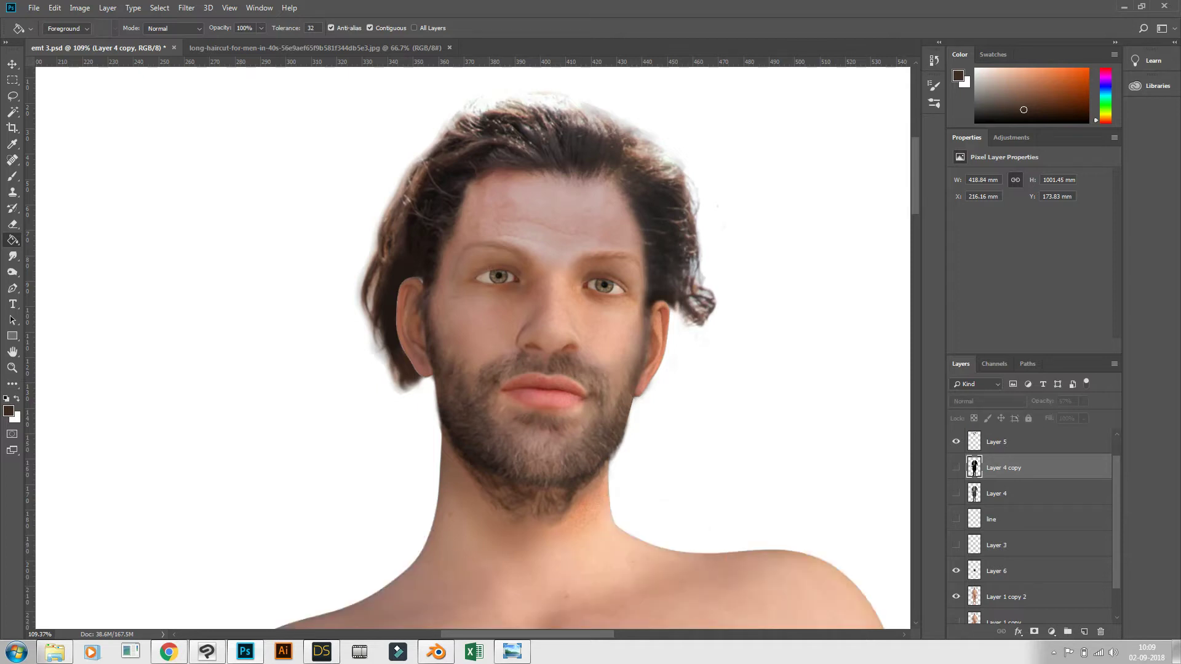
scroll(473, 348, down, 5)
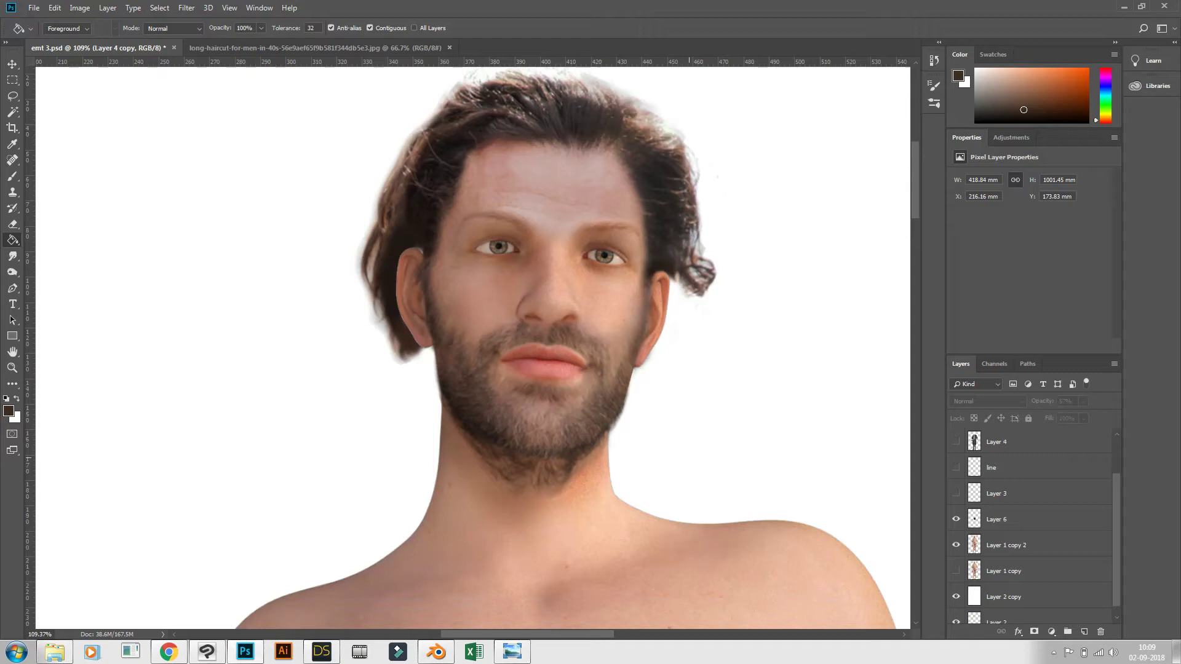
scroll(473, 347, down, 6)
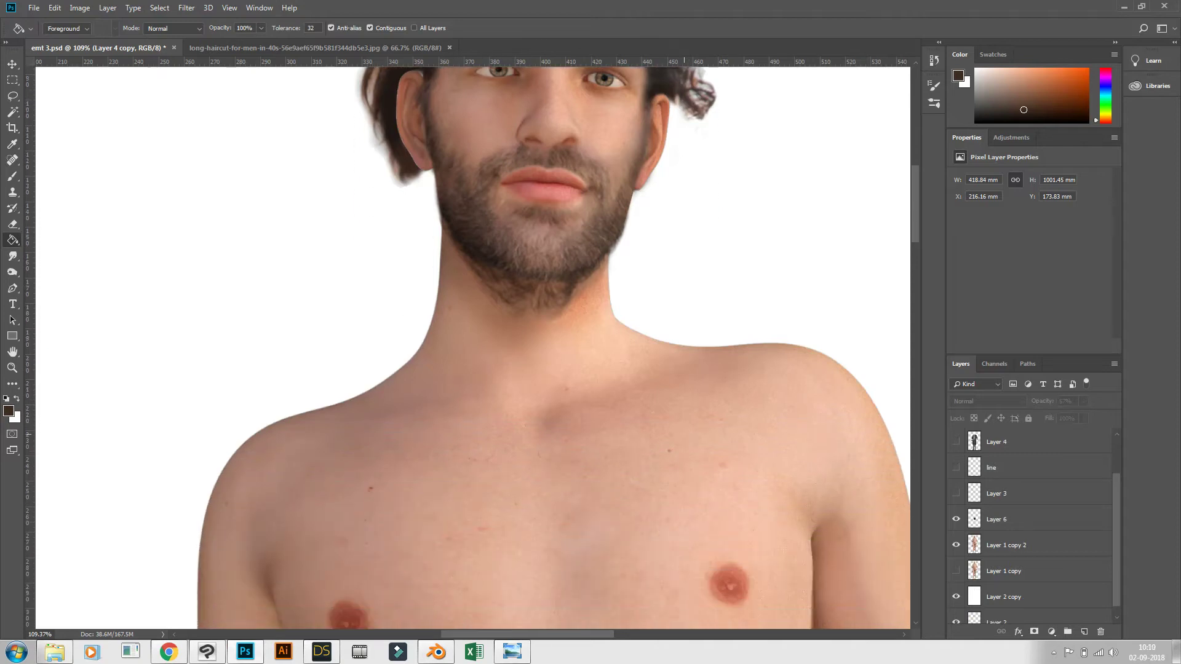
scroll(472, 348, down, 1)
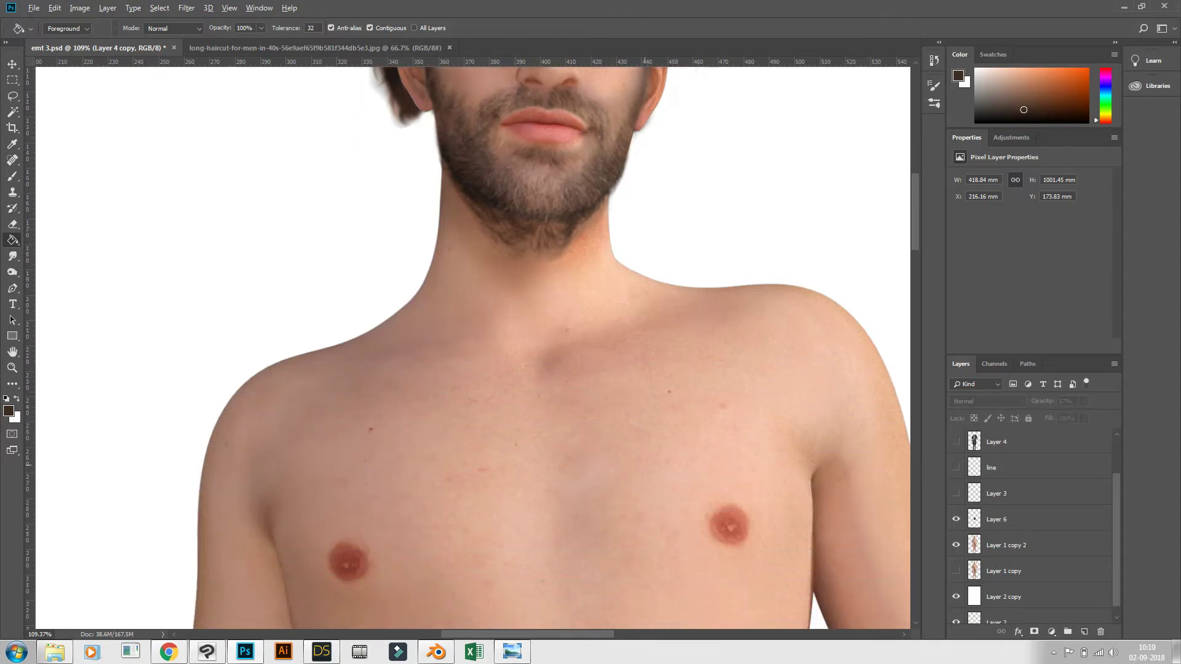
scroll(650, 444, up, 6)
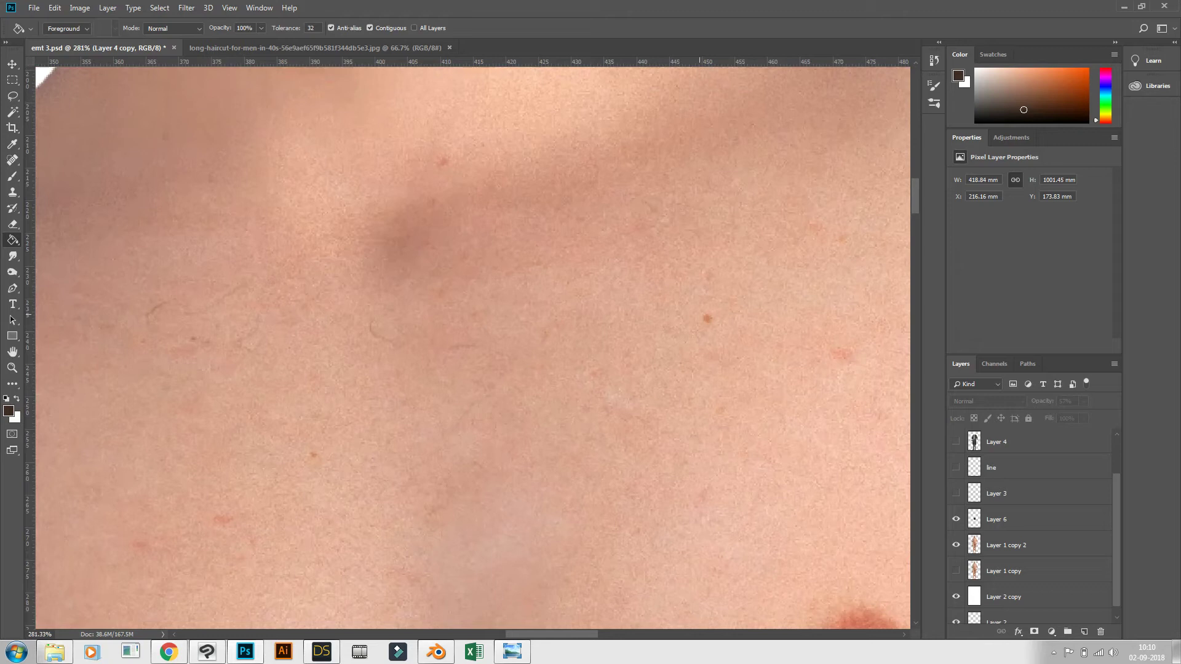
scroll(472, 347, up, 12)
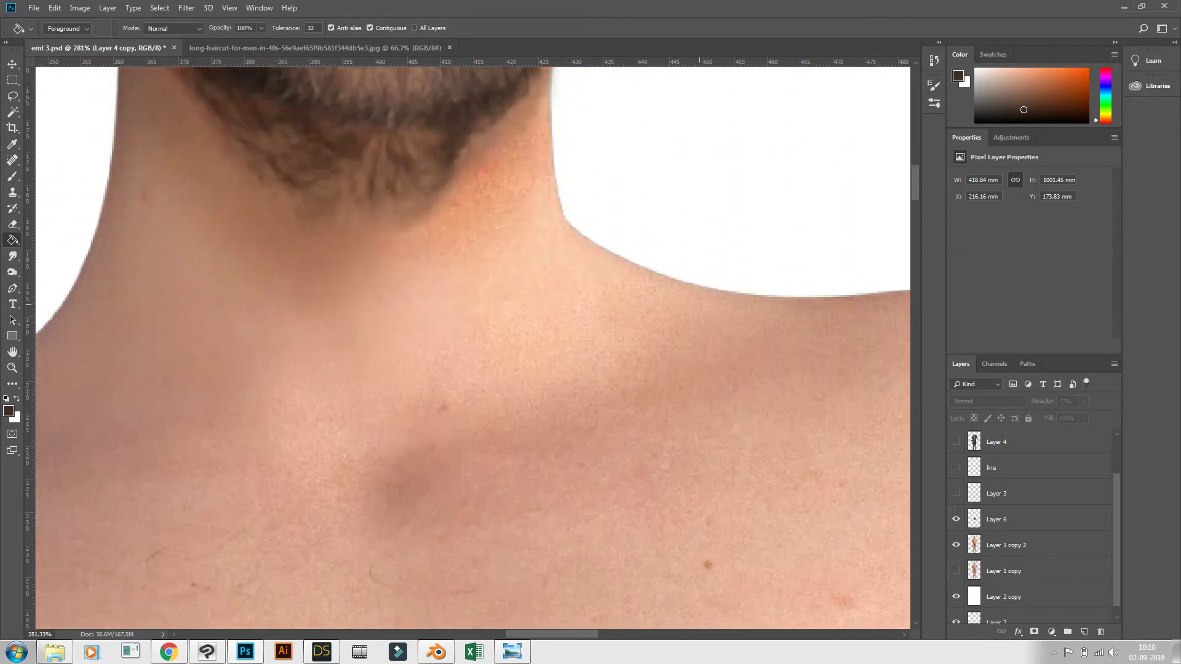
scroll(472, 348, down, 5)
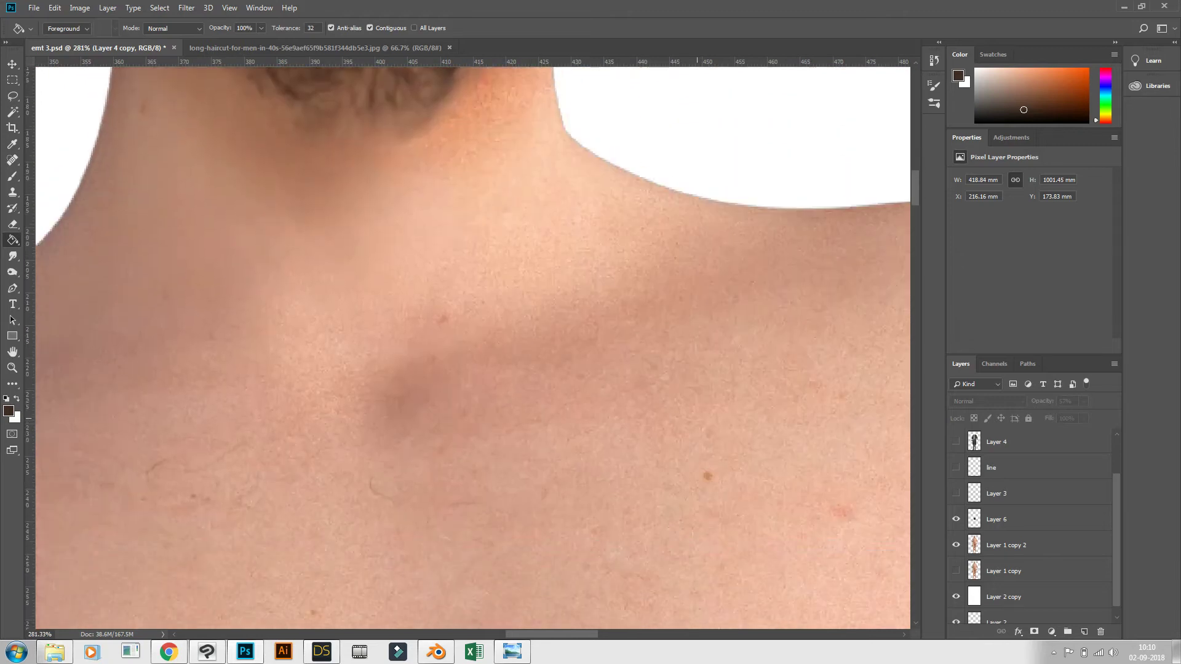
scroll(652, 379, down, 4)
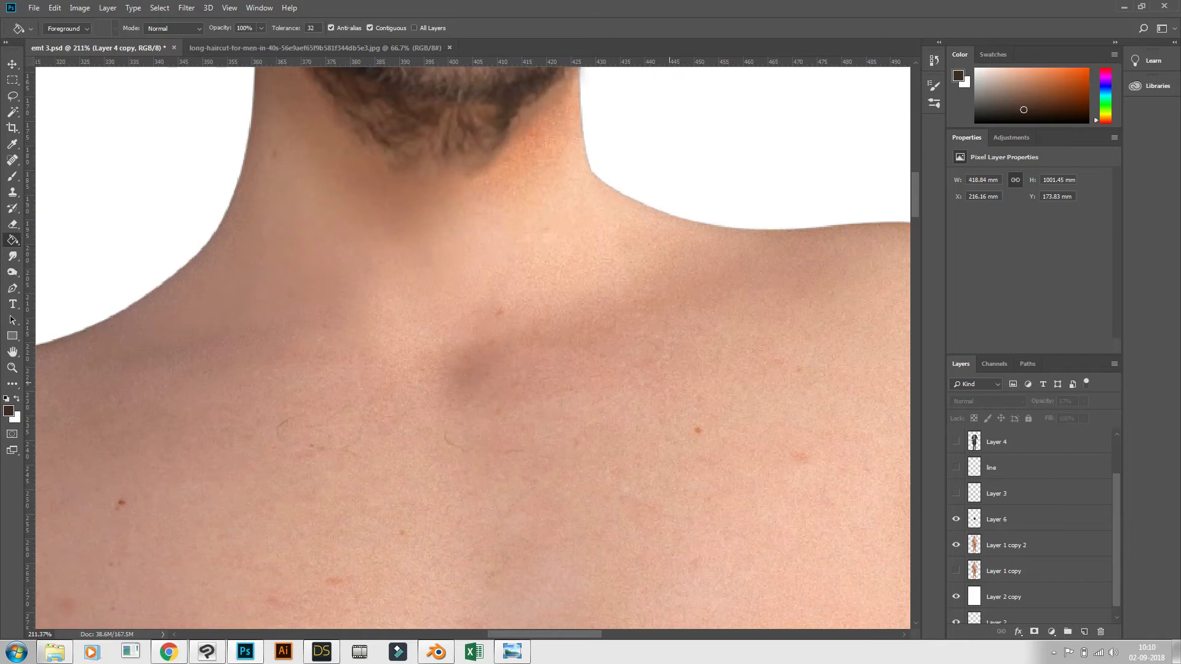
scroll(473, 348, down, 2)
scroll(643, 358, down, 3)
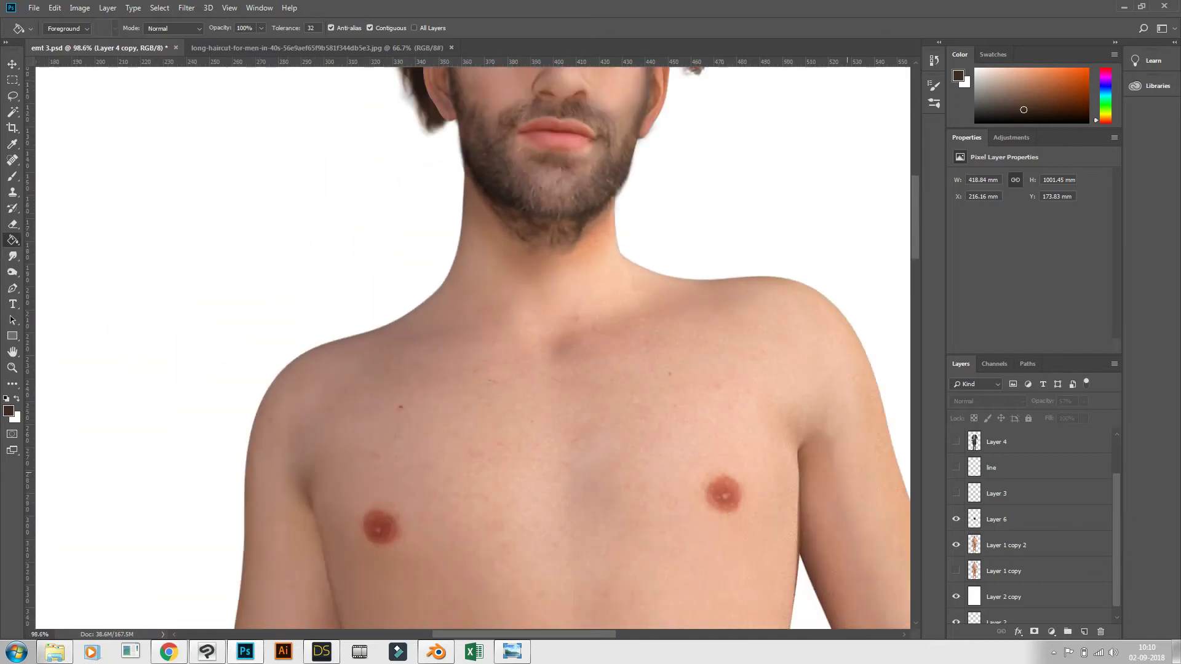
scroll(473, 347, up, 3)
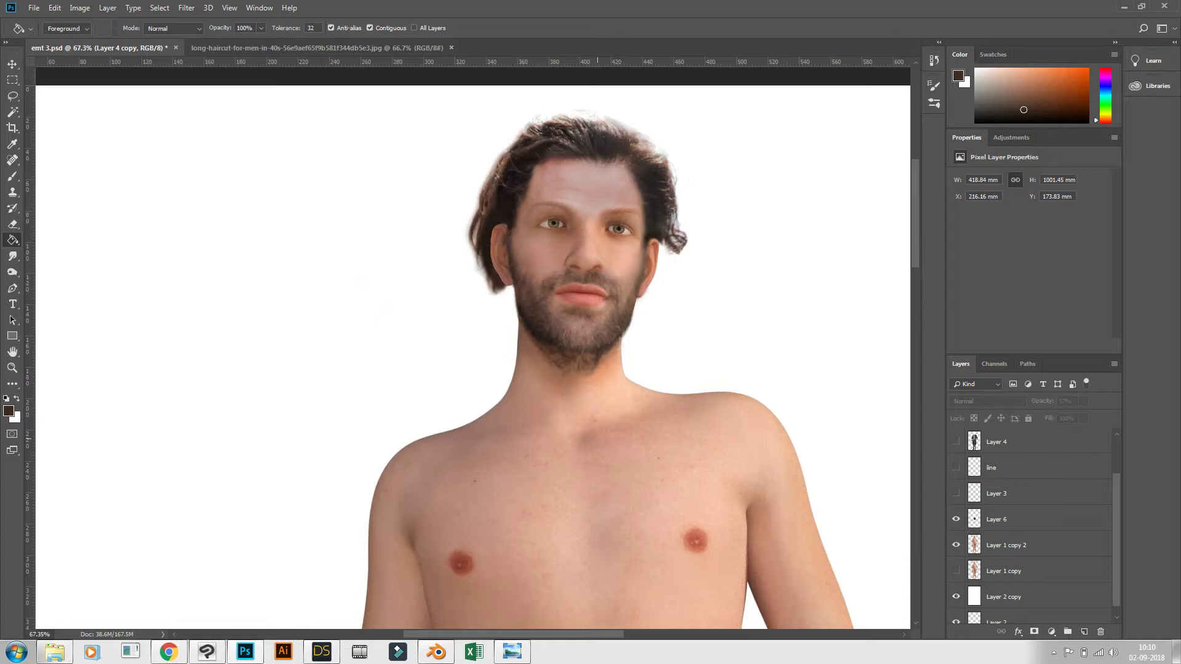
scroll(473, 348, down, 2)
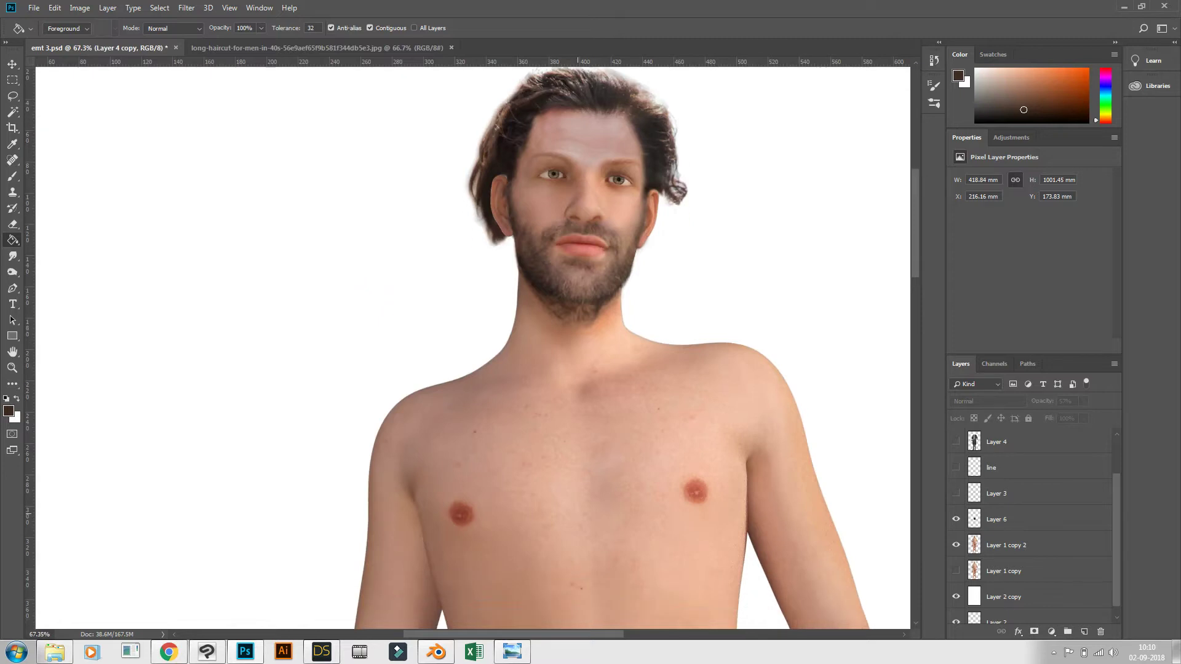
scroll(648, 347, down, 3)
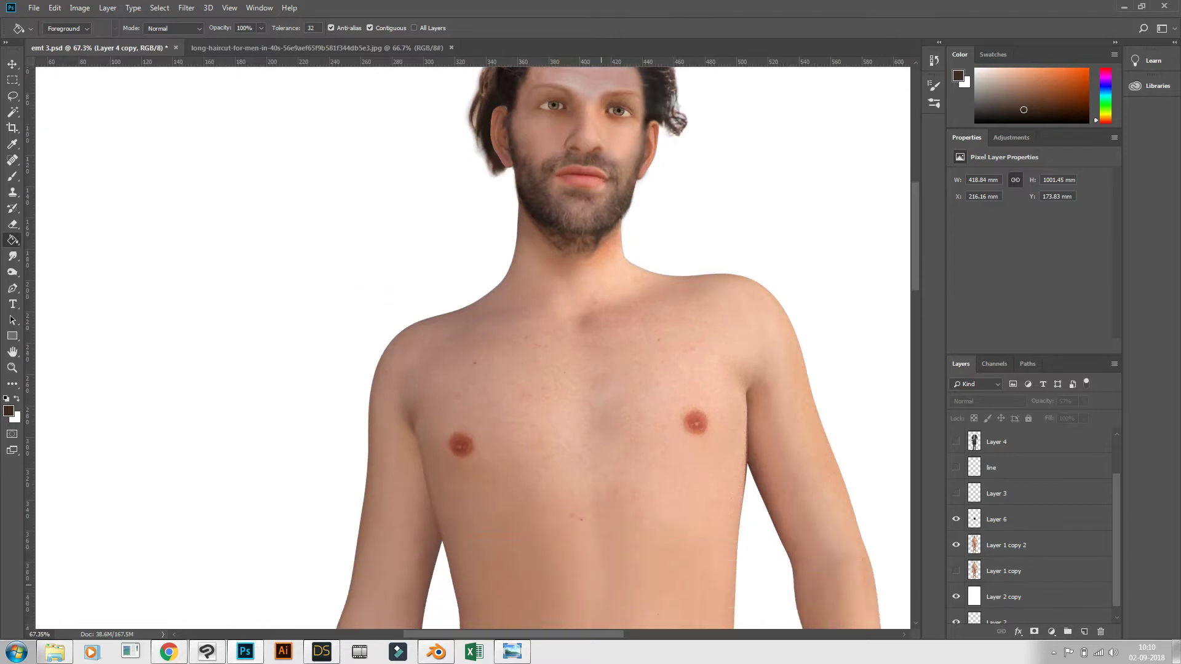
scroll(656, 348, down, 5)
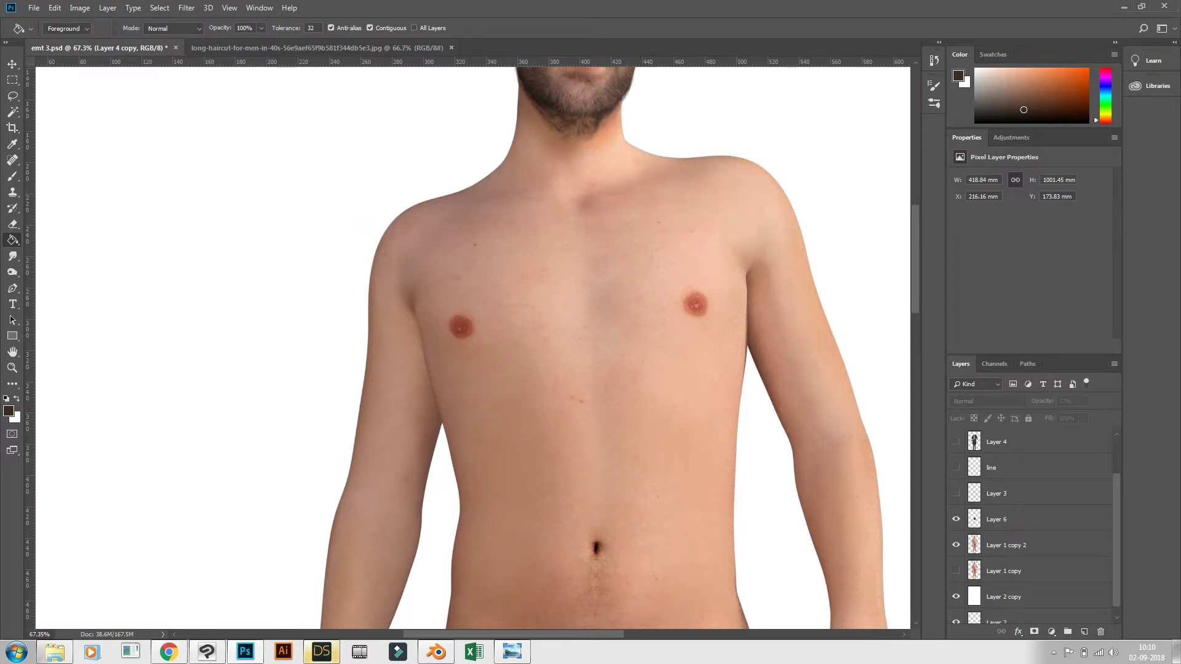
Switch to DAZ Studio and browse the Genesis 2 Starter Essentials materials through Masculine and Props to Wardrobe.
click(321, 652)
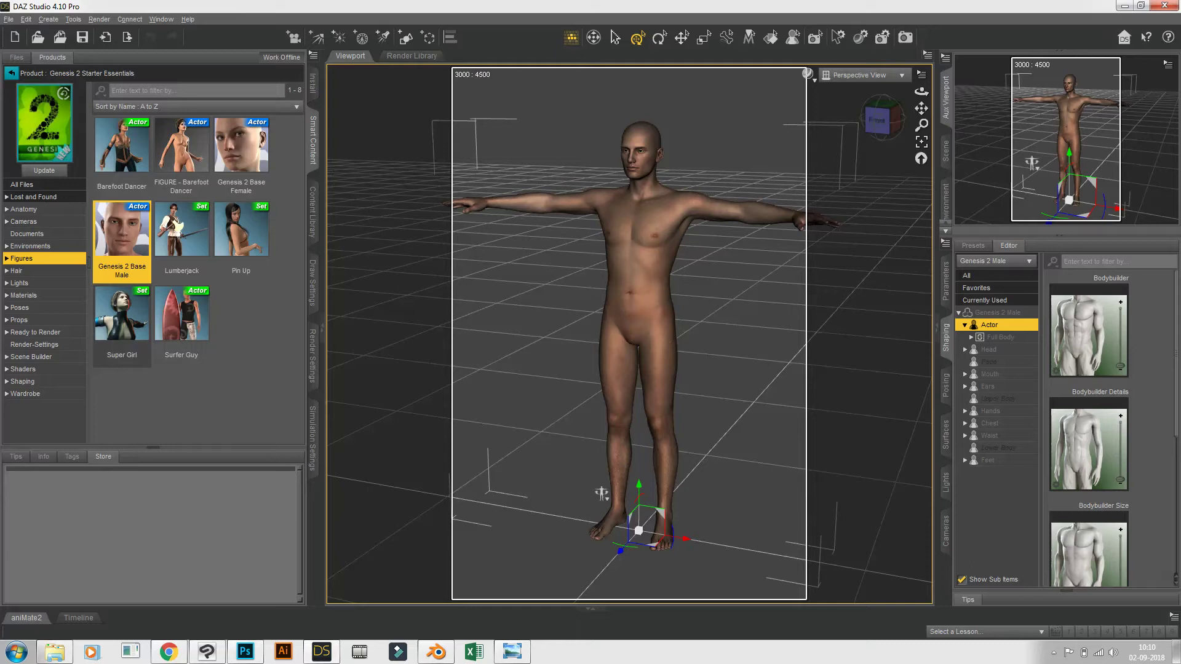
click(7, 296)
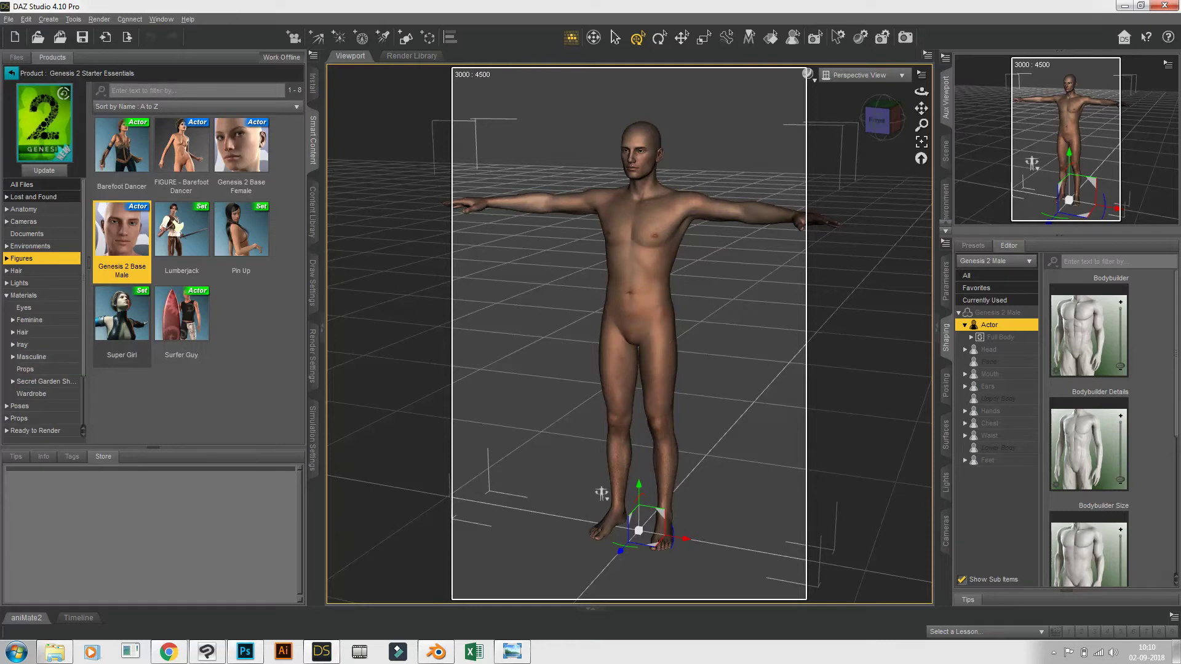
click(31, 357)
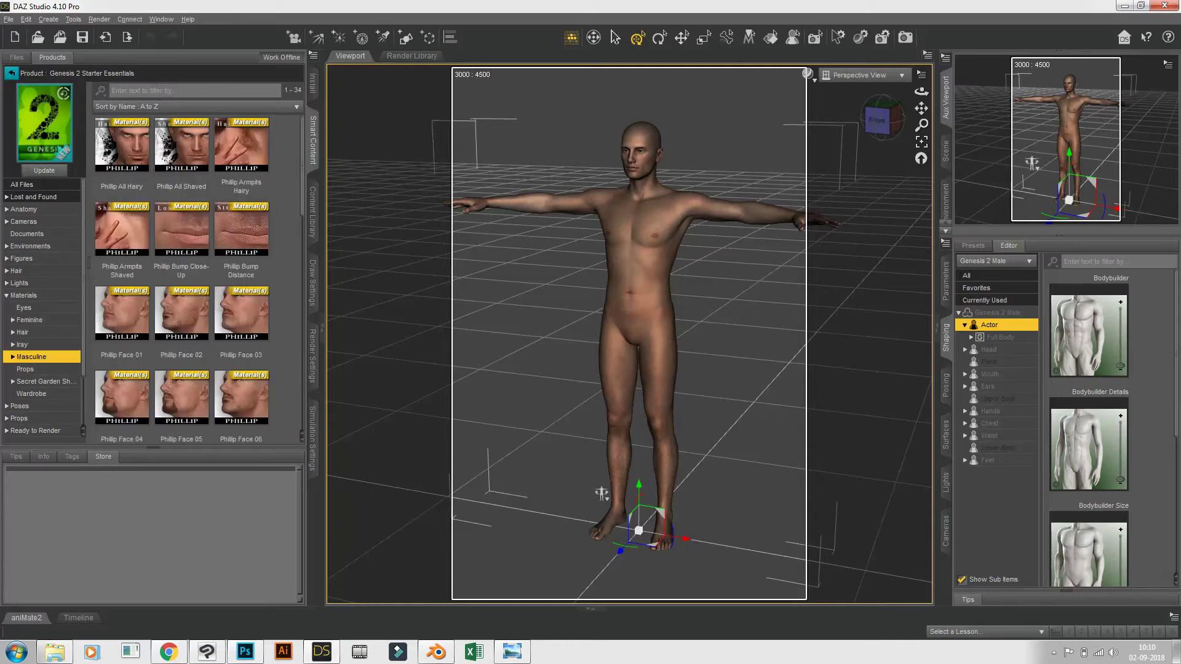
click(25, 369)
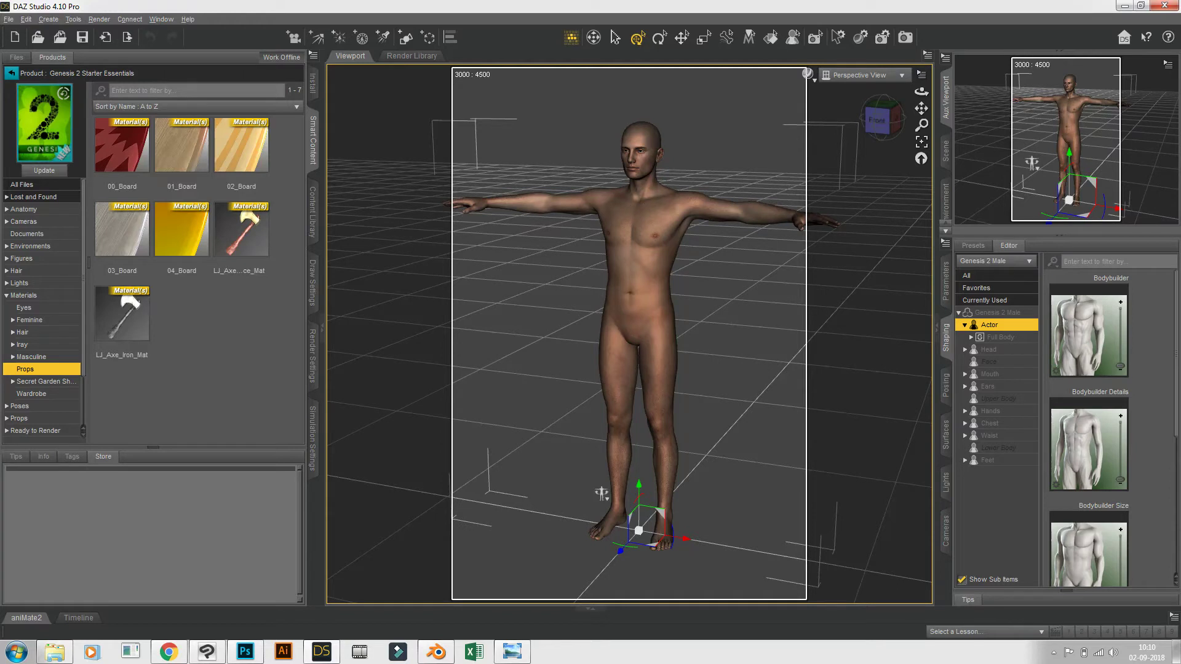
click(31, 394)
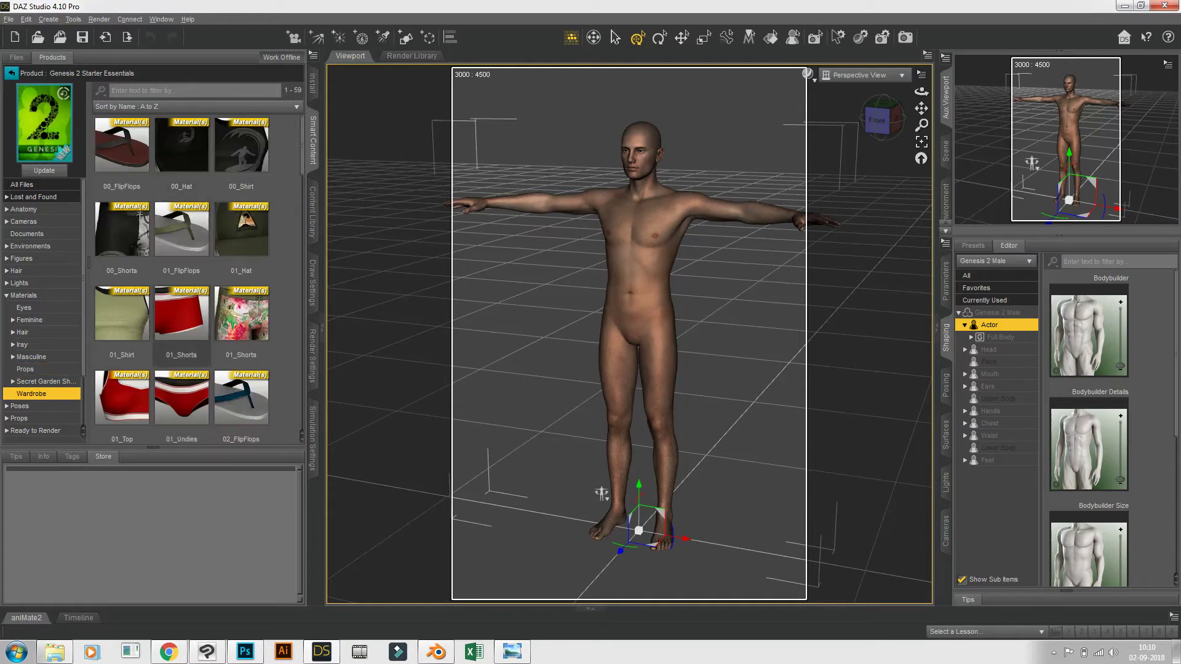
Try to apply the red 01_Shorts and the blue 03_Shorts wardrobe materials to the Genesis 2 male figure.
double_click(182, 313)
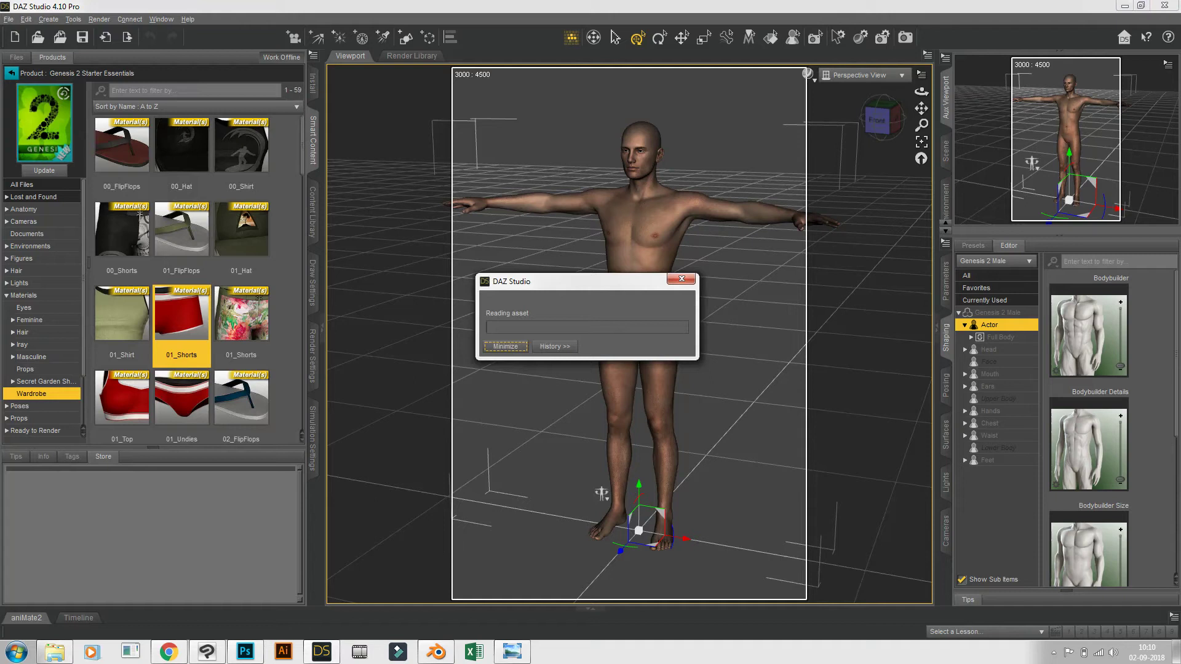
click(508, 415)
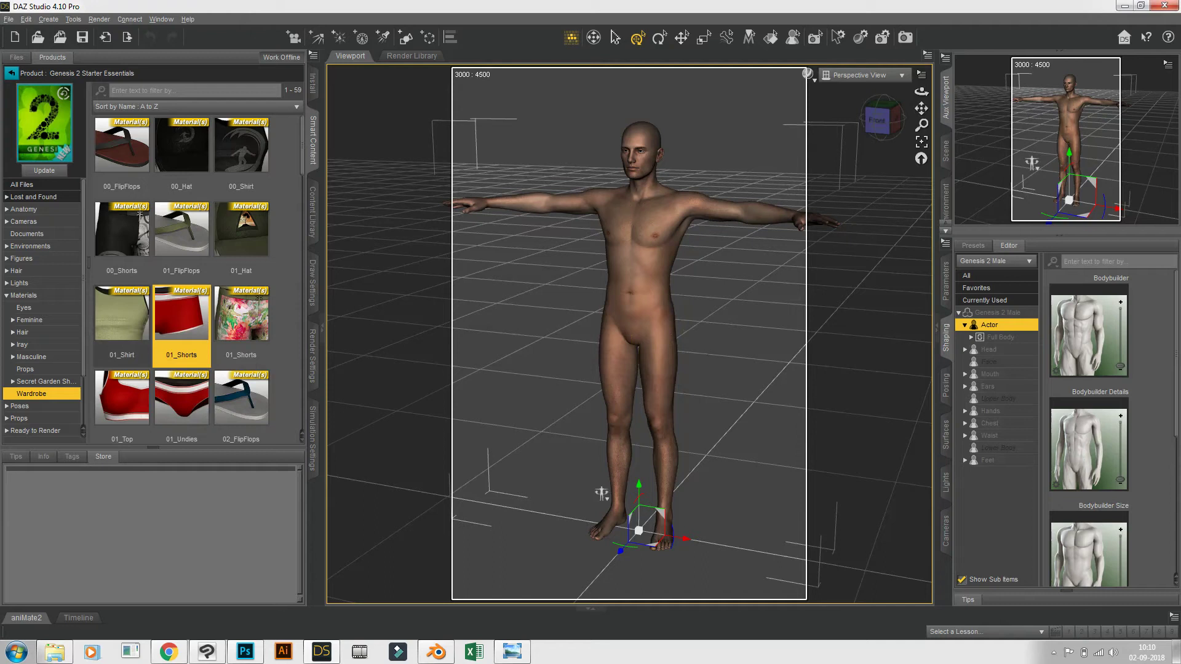
scroll(181, 280, down, 5)
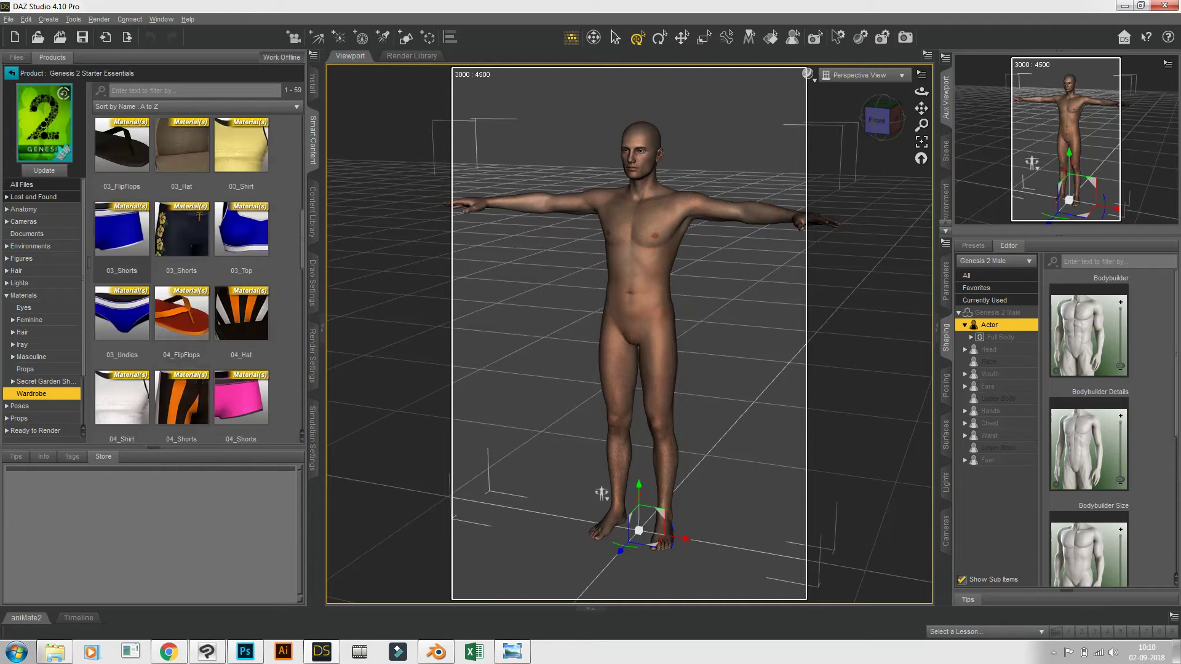
click(121, 236)
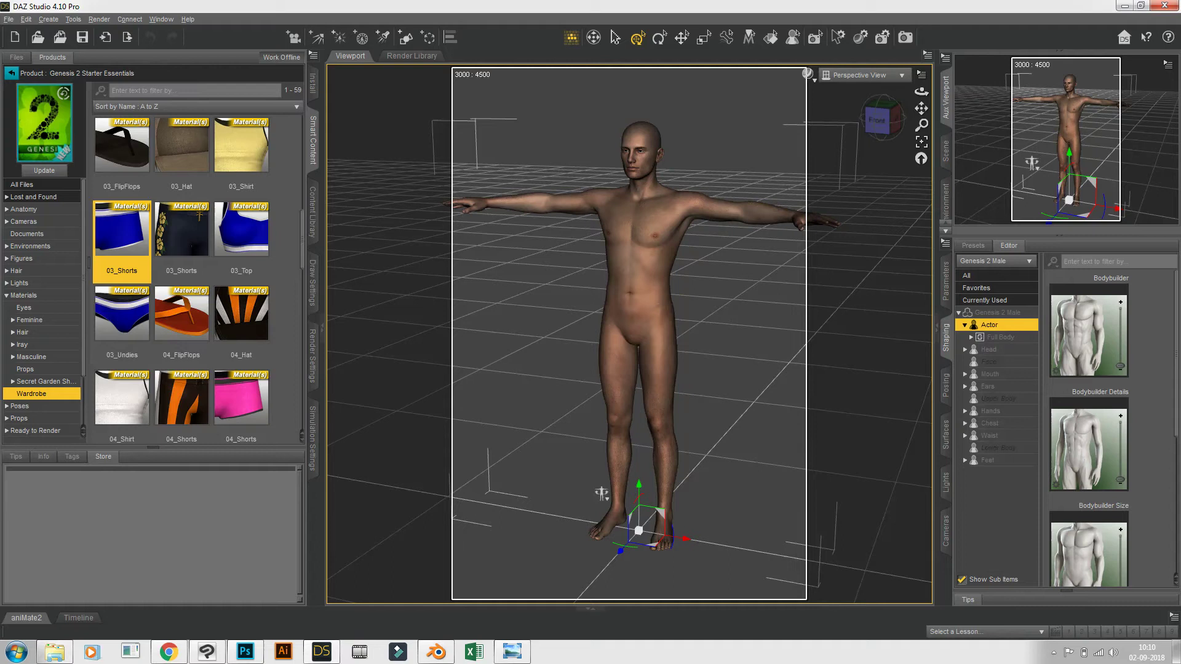
Try to apply the black 05_Undies wardrobe material to the Genesis 2 male figure.
scroll(241, 320, down, 3)
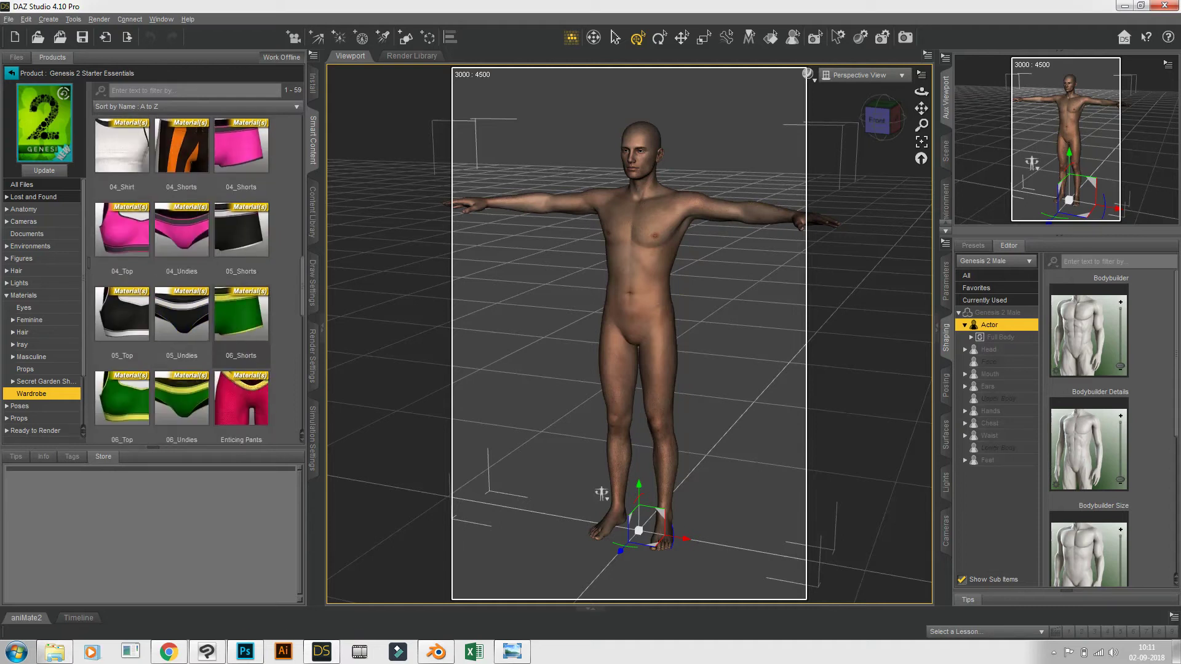
double_click(181, 320)
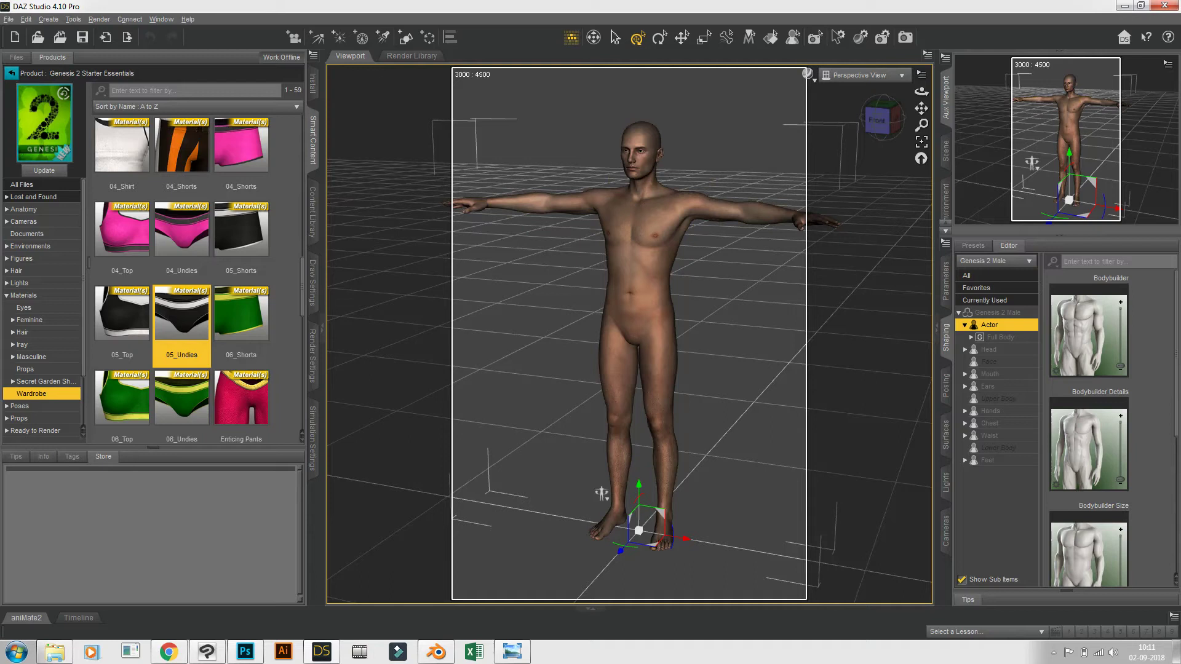
Lower the figure's left arm diagonally beside the body by rotating the left shoulder.
click(735, 212)
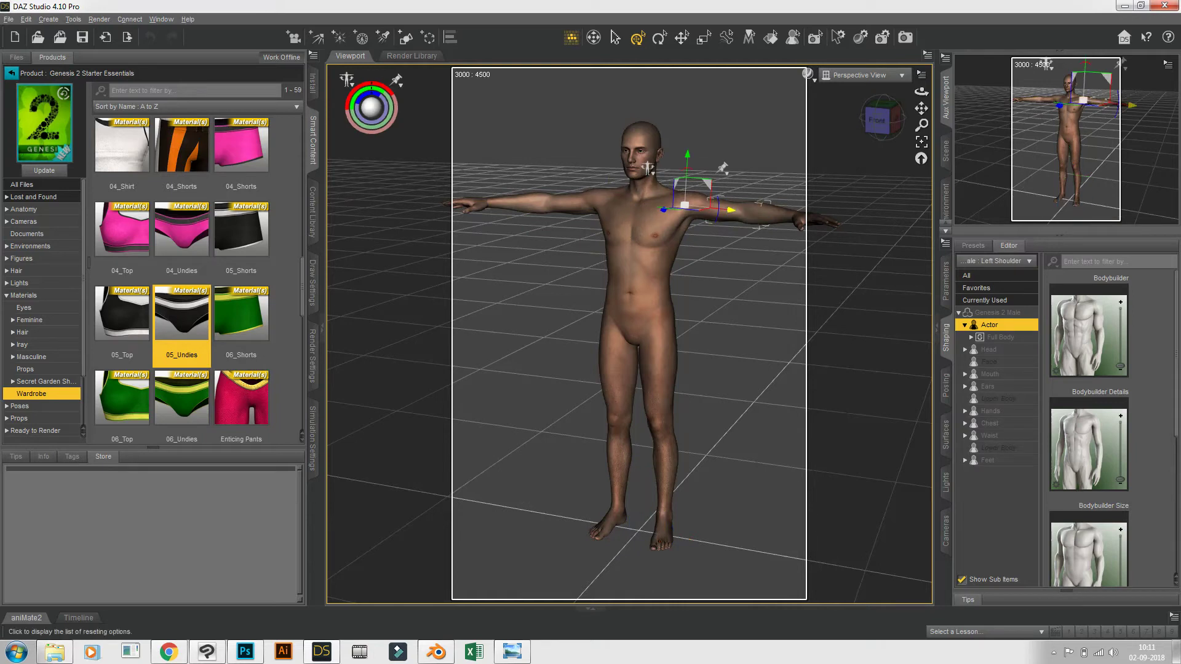
drag(717, 200, 701, 237)
Try to lower the figure's right arm by rotating the right collar around its different axes.
click(594, 200)
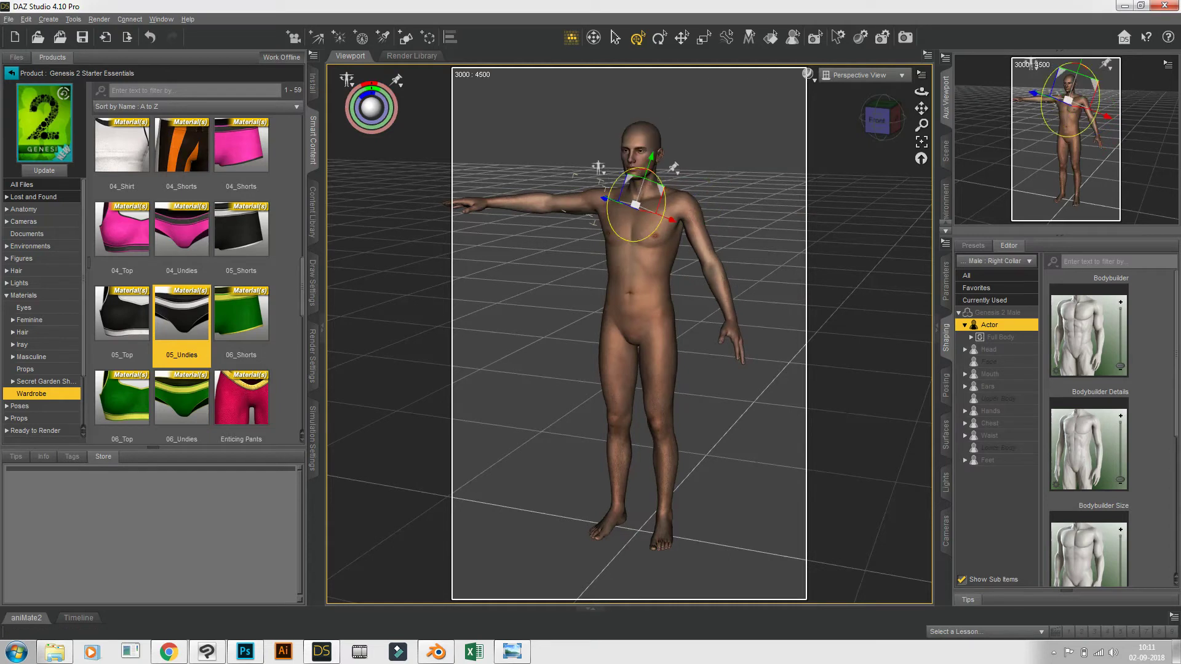
drag(663, 187, 644, 155)
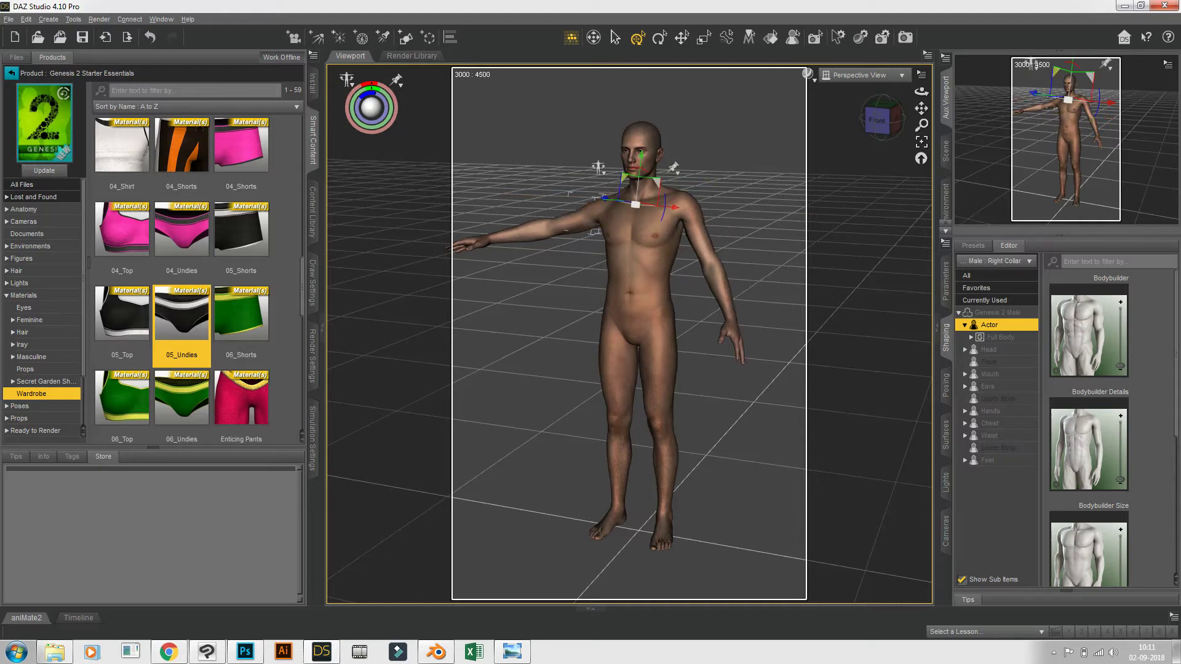
drag(658, 188, 637, 154)
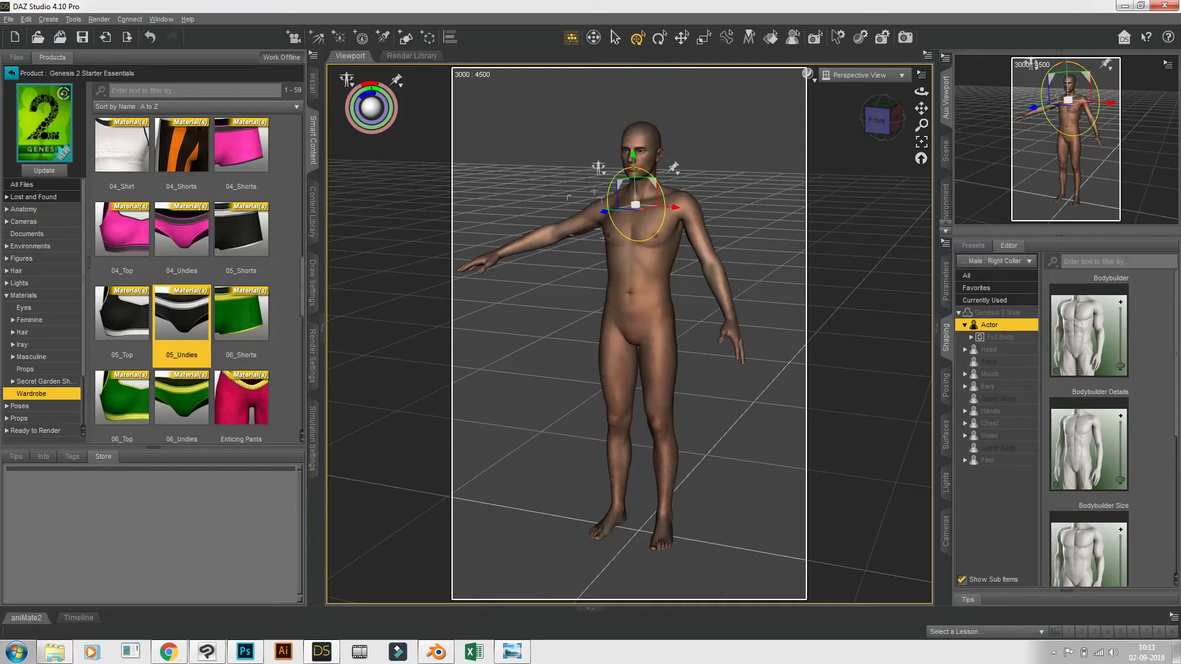
mouse_move(665, 207)
mouse_down()
mouse_move(635, 169)
mouse_move(658, 189)
mouse_up()
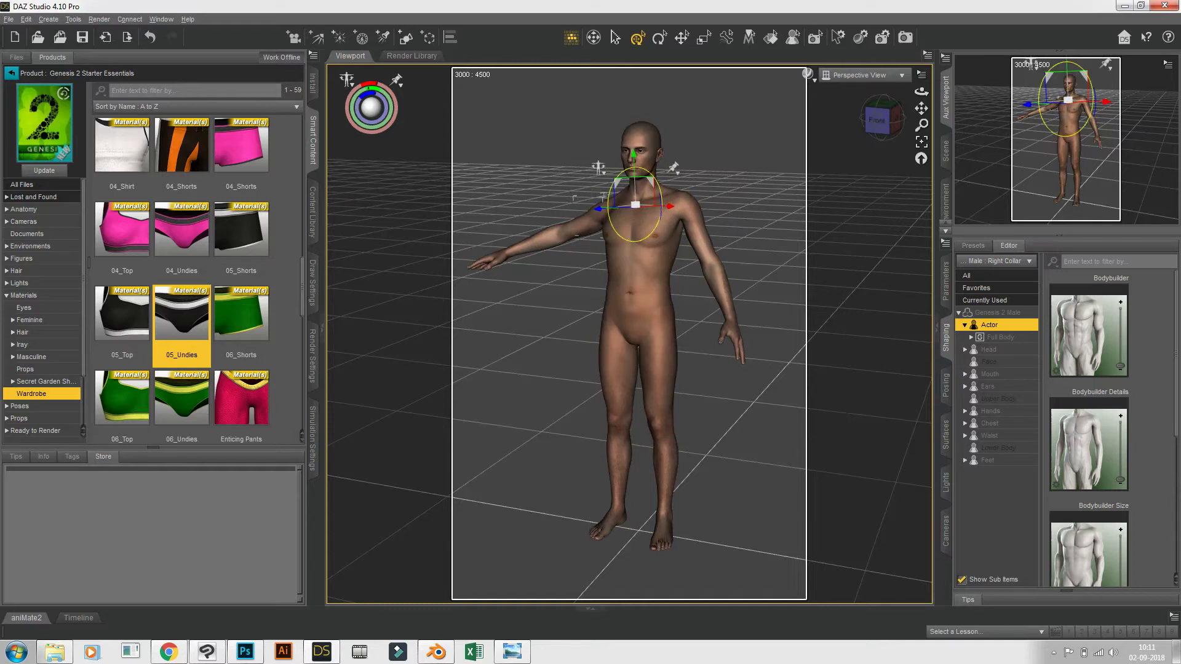
drag(634, 168, 656, 158)
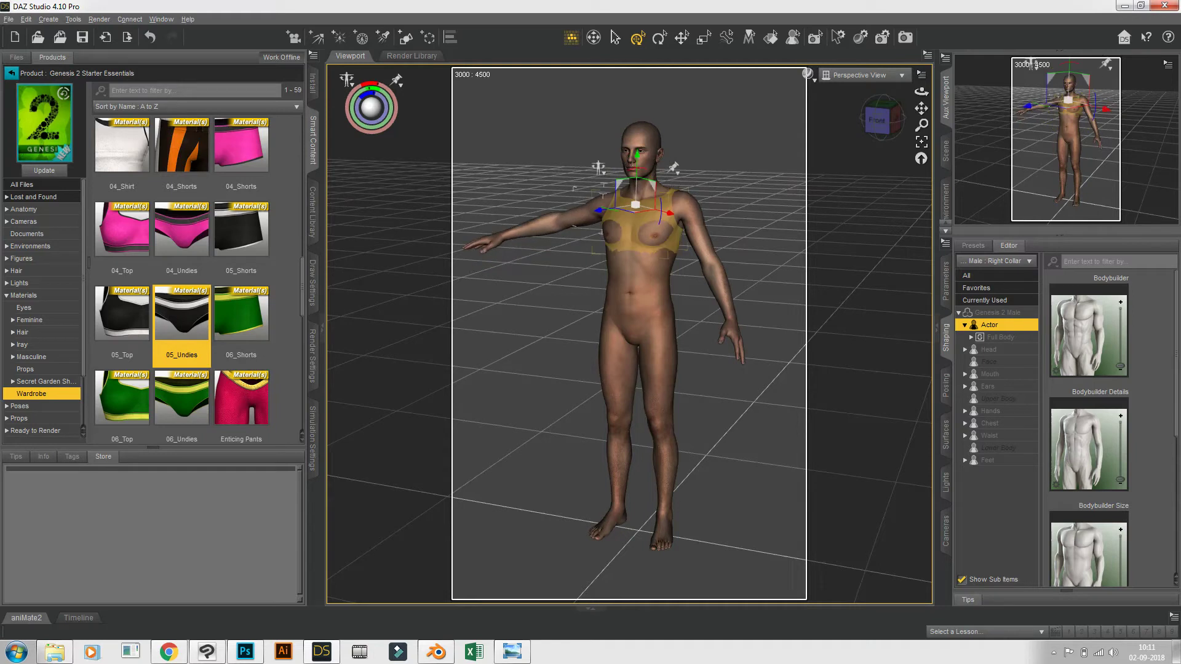
drag(615, 211, 677, 195)
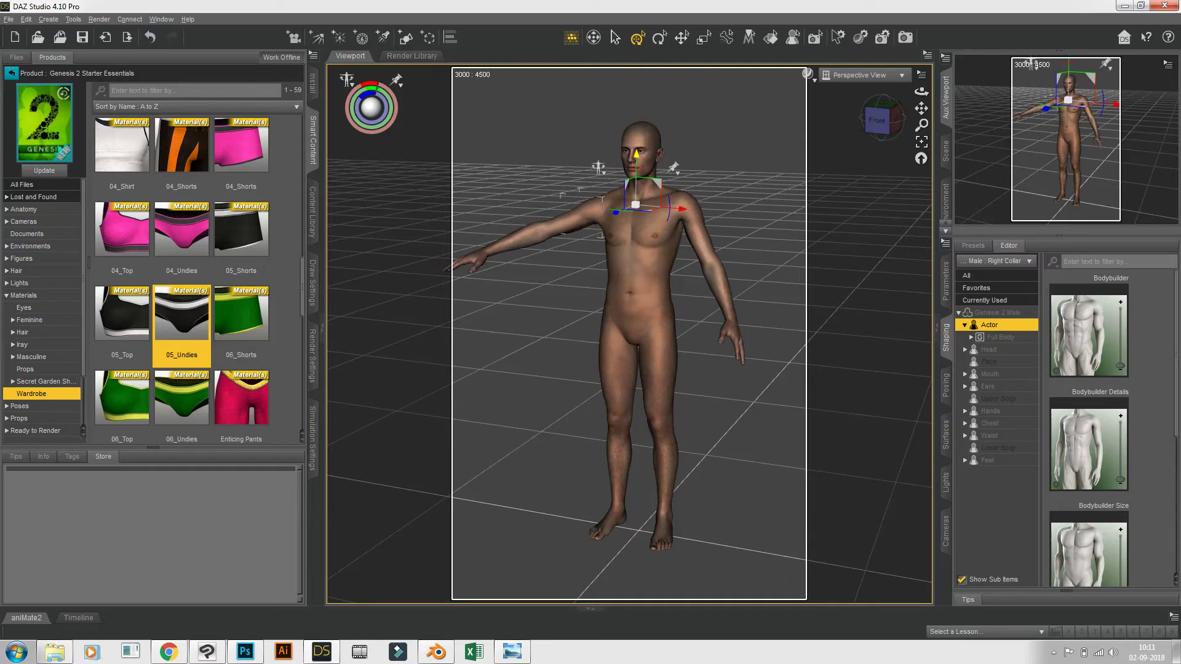
mouse_move(638, 169)
mouse_down()
mouse_move(648, 179)
mouse_move(639, 170)
mouse_up()
drag(668, 208, 650, 238)
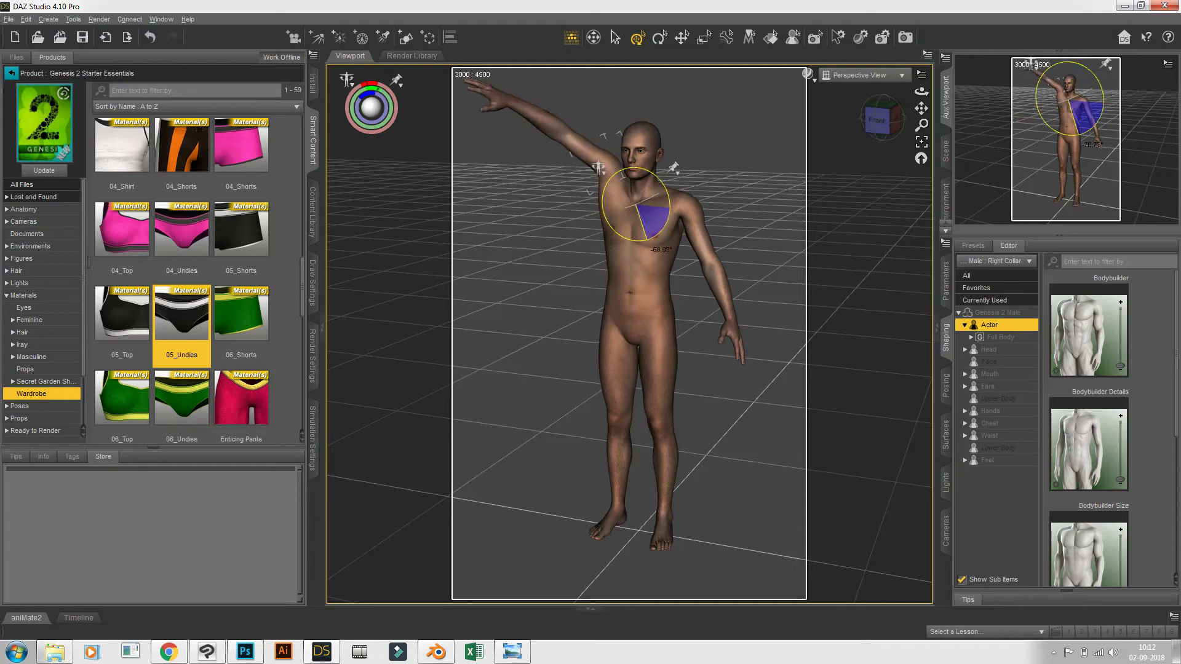
drag(647, 240, 658, 179)
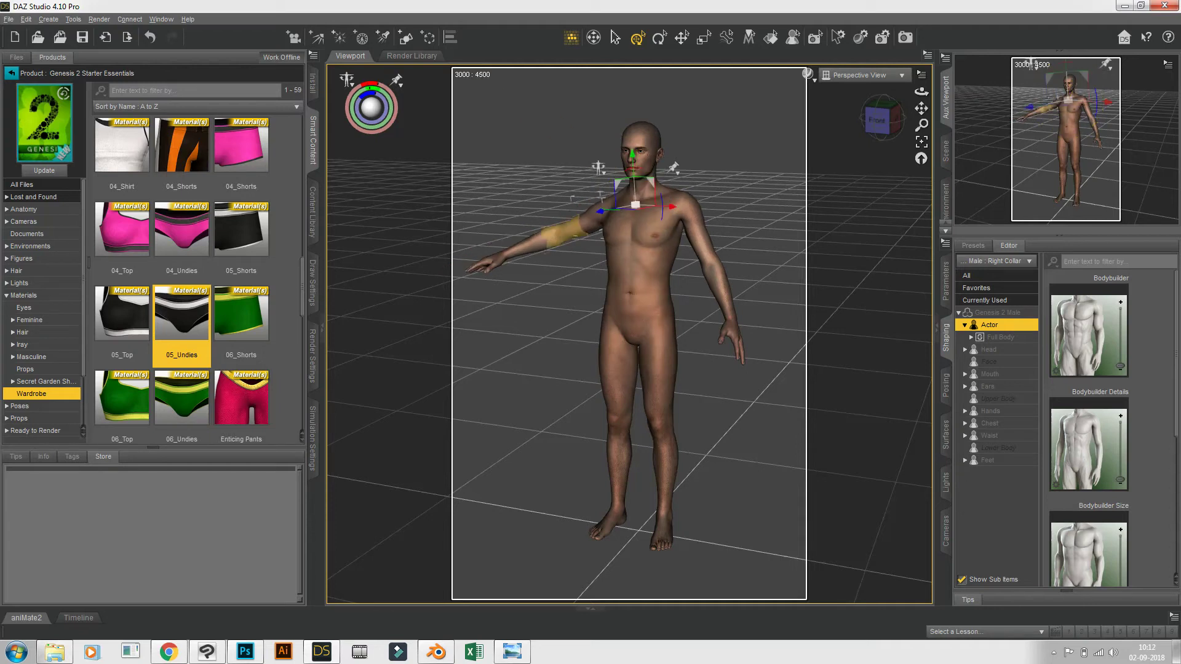
Turn rotation limits off for the right collar and rotate it to bring the right arm close to horizontal.
click(600, 168)
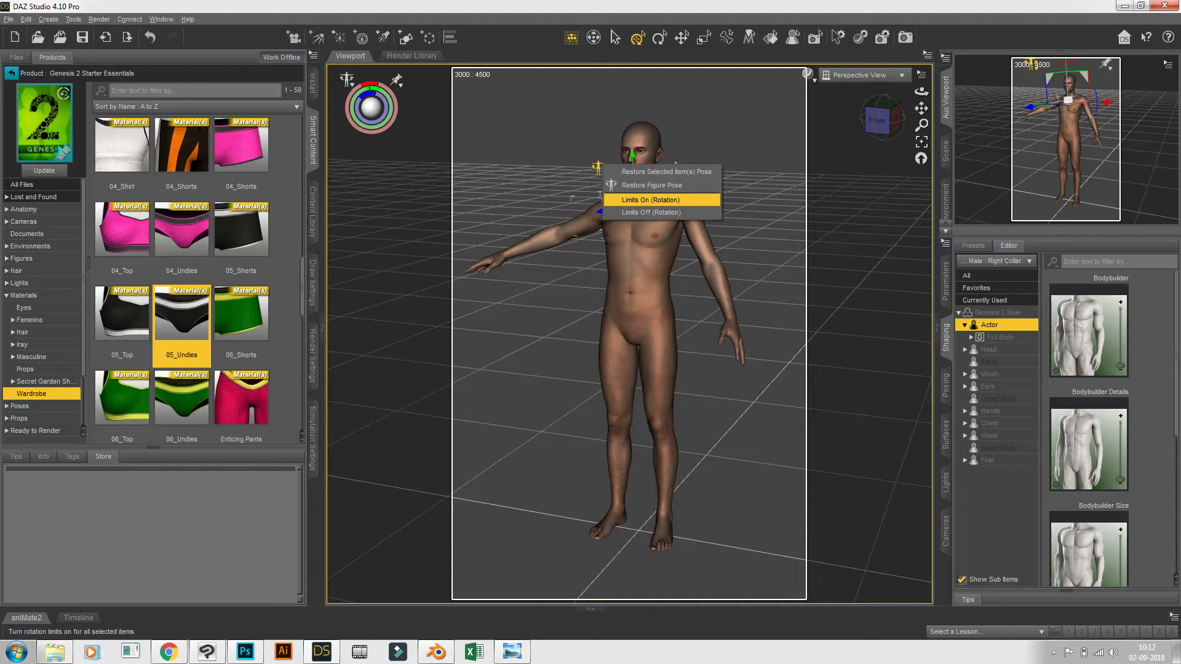
click(646, 213)
mouse_move(662, 207)
mouse_down()
mouse_move(638, 169)
mouse_move(662, 175)
mouse_move(679, 223)
mouse_up()
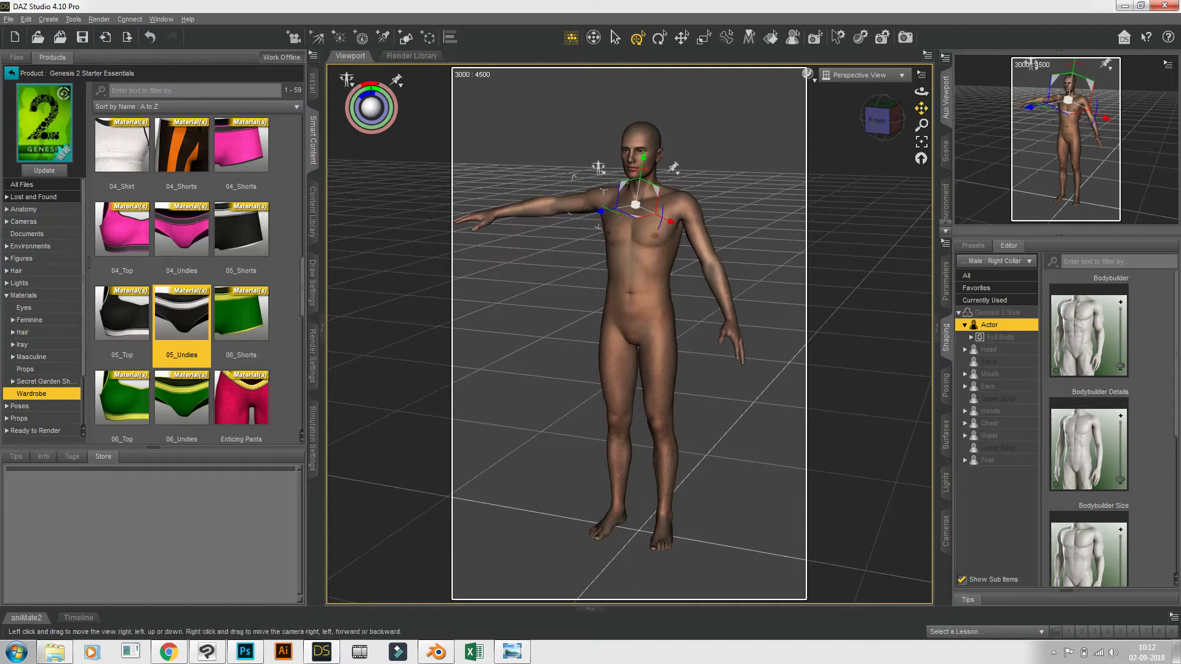
Lower the right arm to mirror the left one by rotating the right shoulder, and turn its rotation limits on.
mouse_move(921, 91)
mouse_down()
mouse_move(1009, 93)
mouse_move(925, 89)
mouse_up()
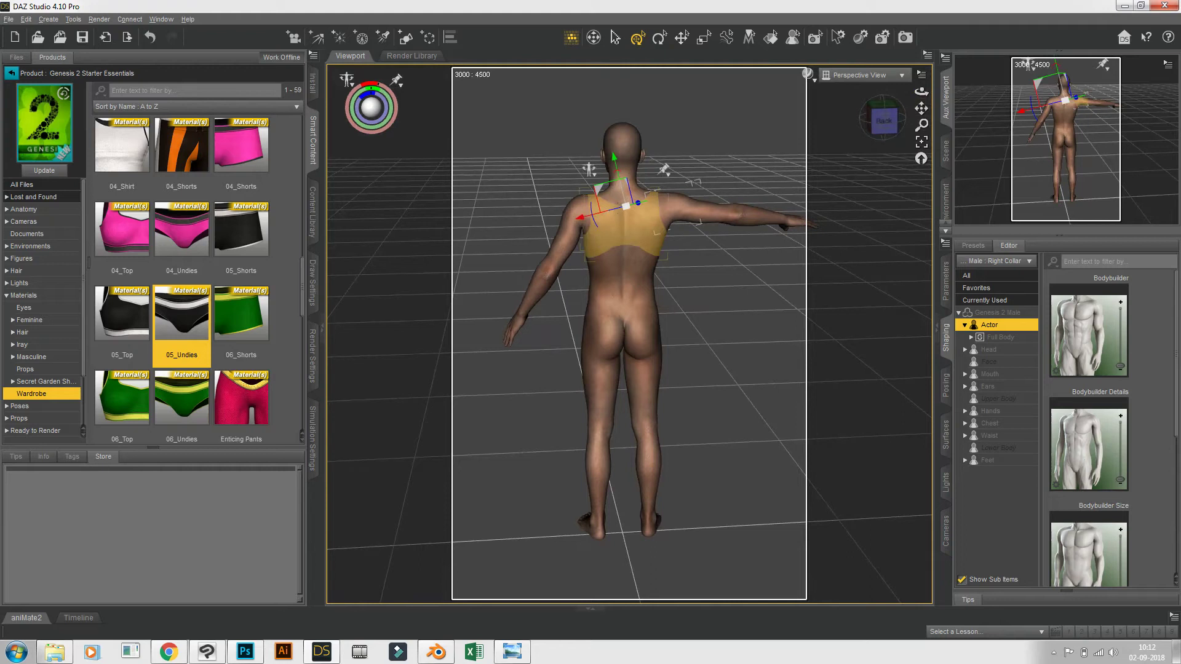
click(726, 213)
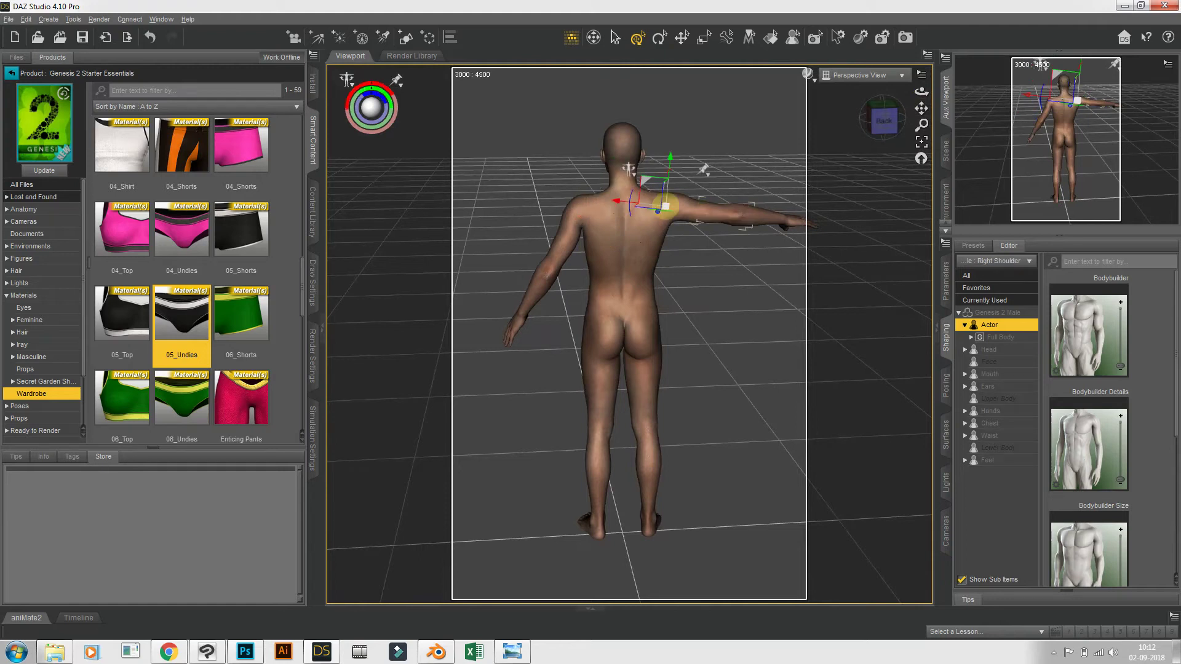
drag(663, 188, 688, 195)
click(628, 168)
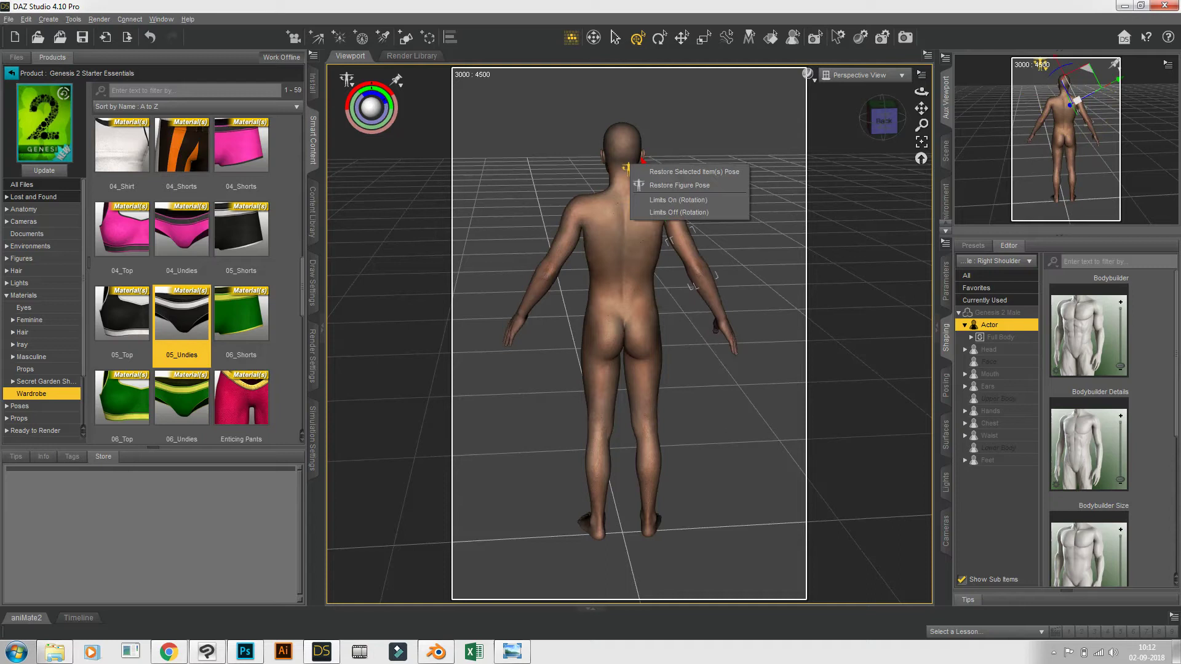
click(677, 200)
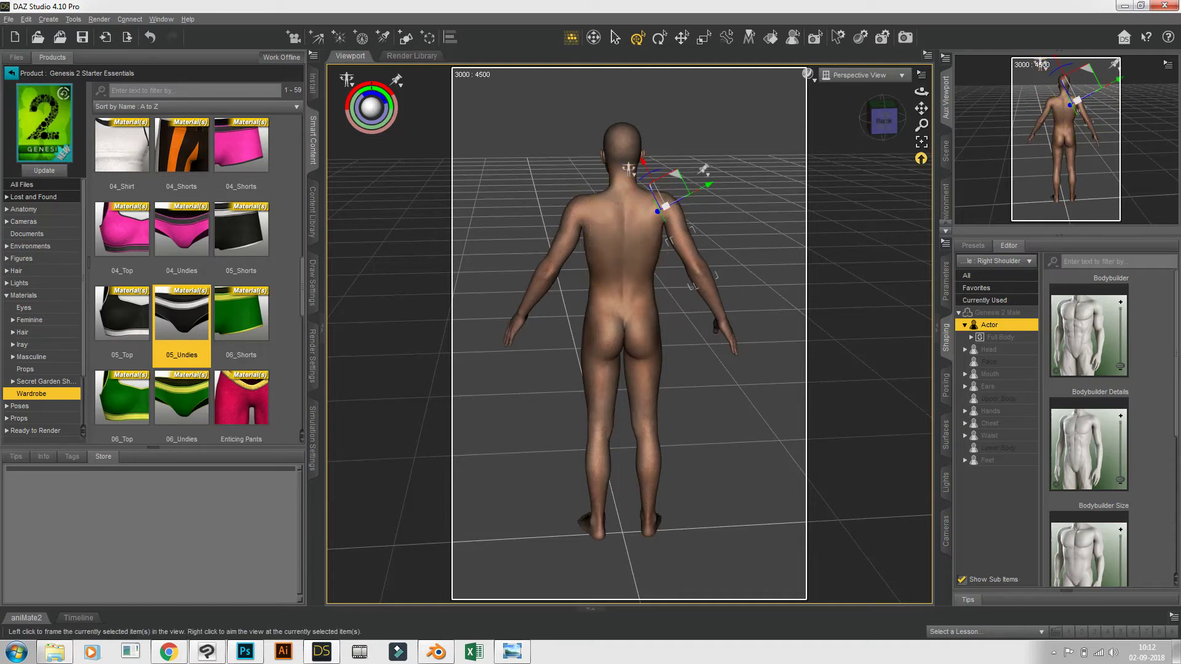
Curl the right hand's index finger slightly by rotating its tip and base joints.
drag(921, 91, 799, 117)
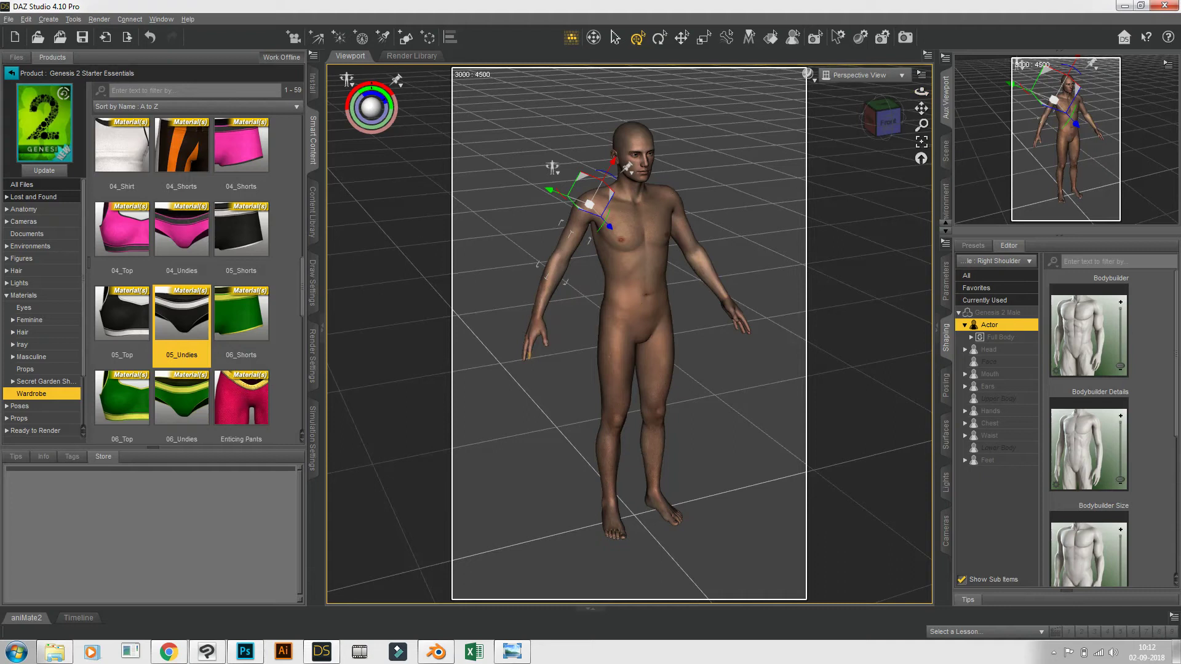
click(533, 329)
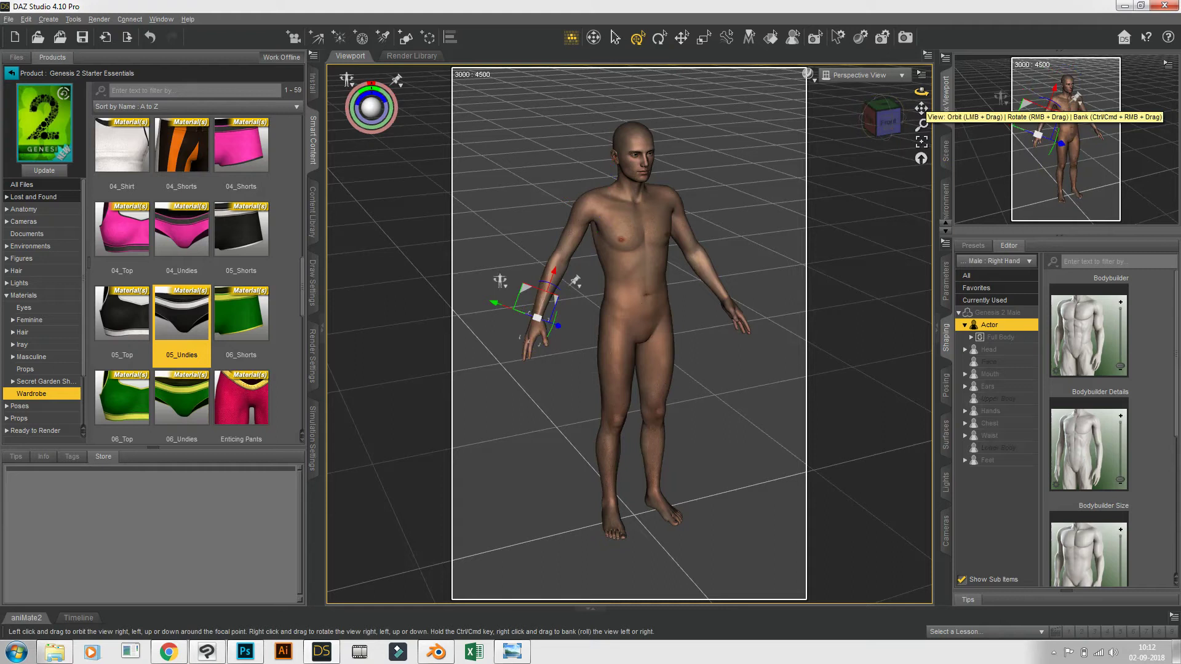
drag(921, 125, 1169, 113)
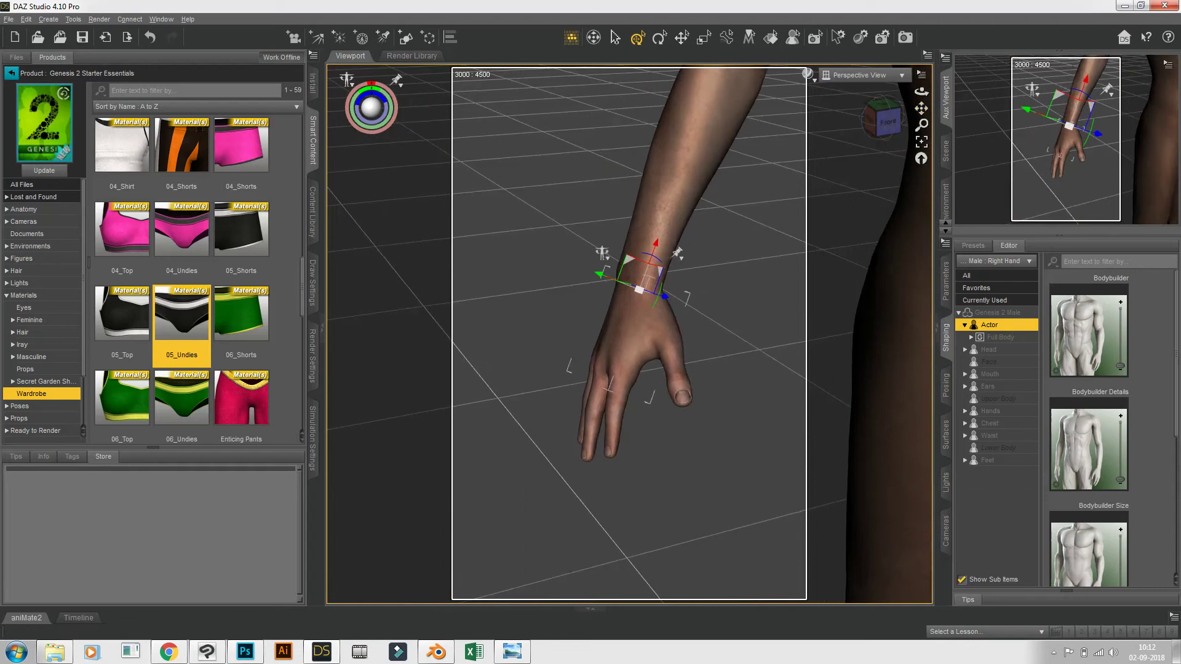
scroll(628, 333, up, 2)
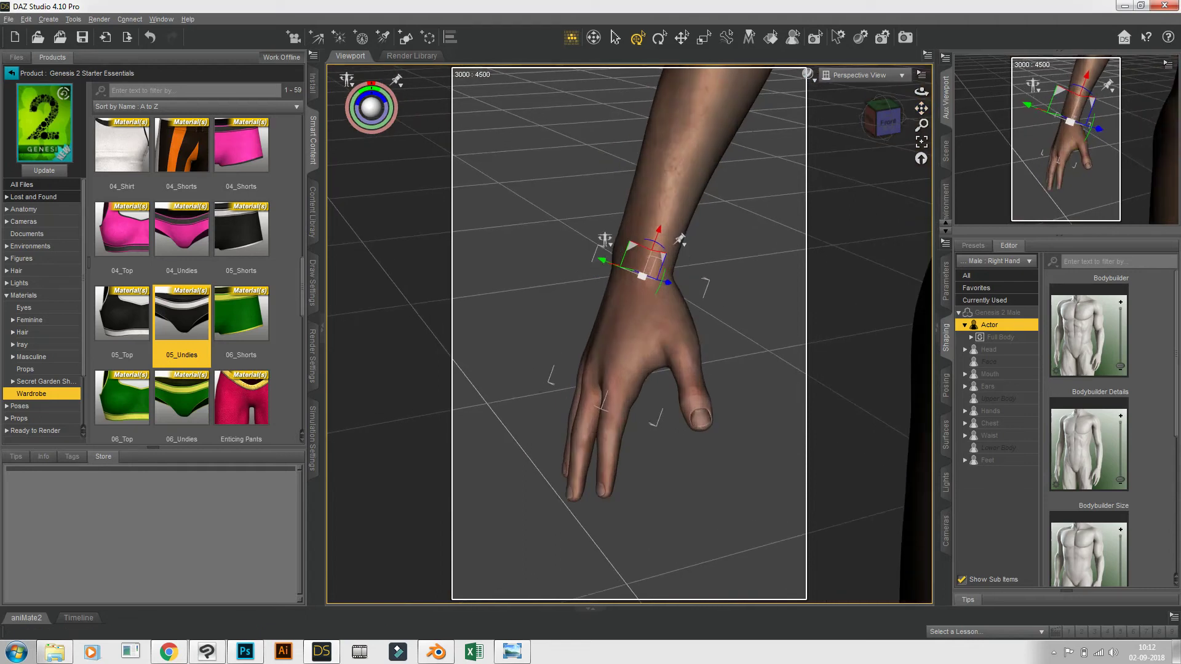
click(603, 448)
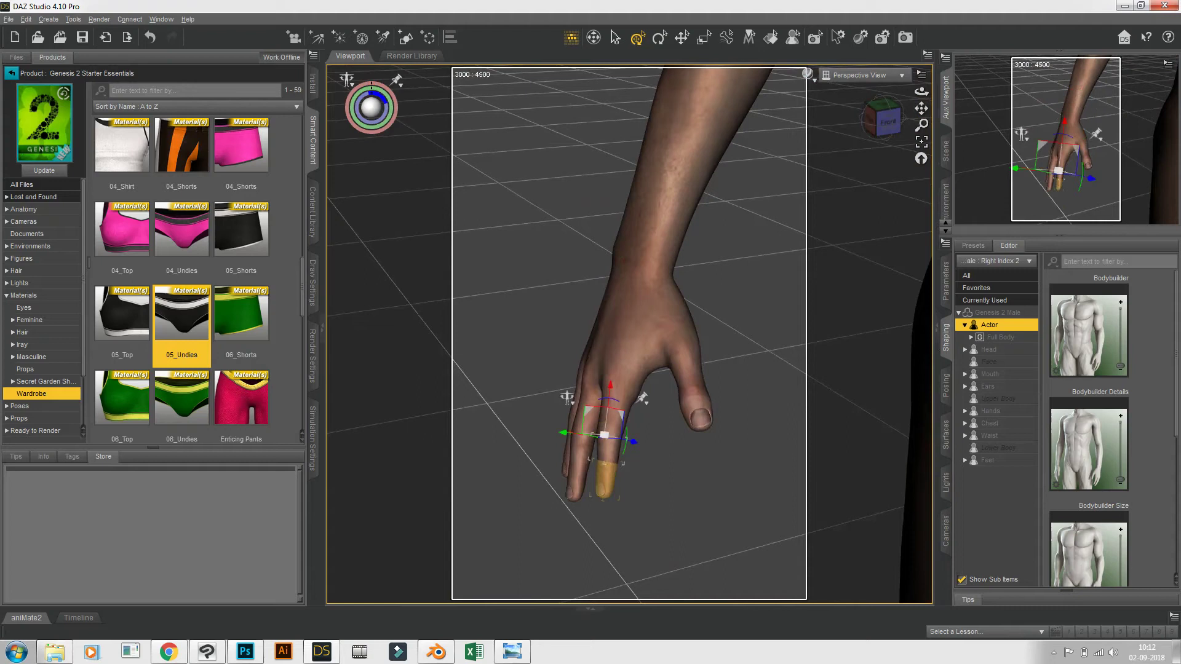
click(603, 462)
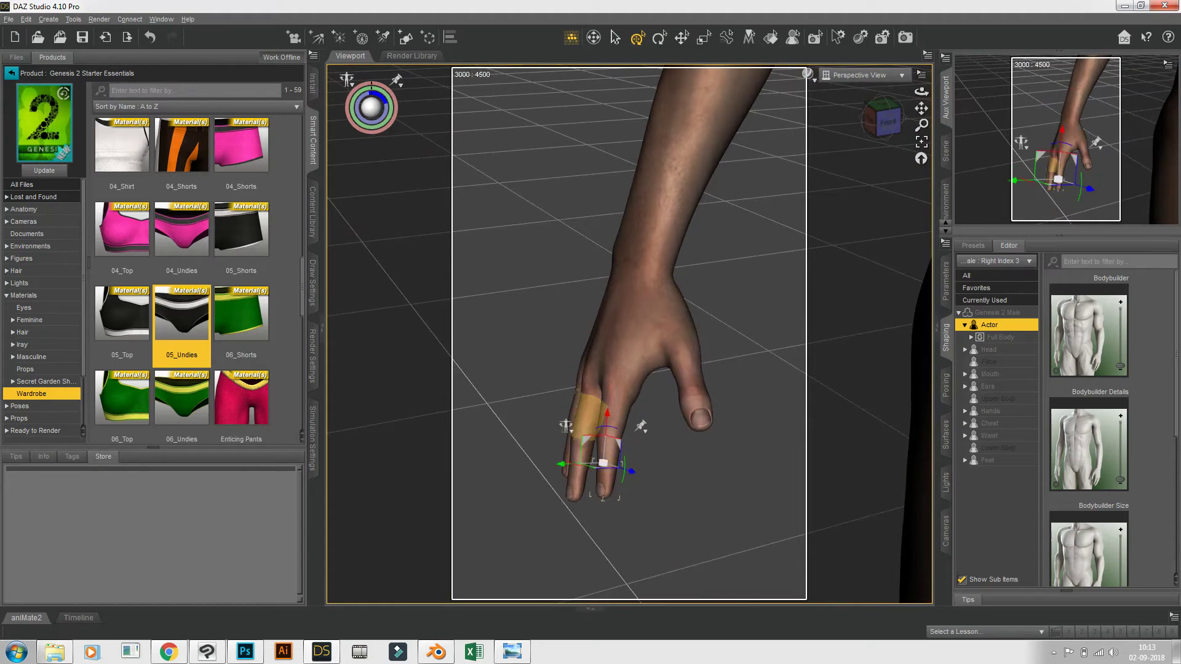
mouse_move(608, 427)
mouse_down()
mouse_move(628, 441)
mouse_move(600, 430)
mouse_up()
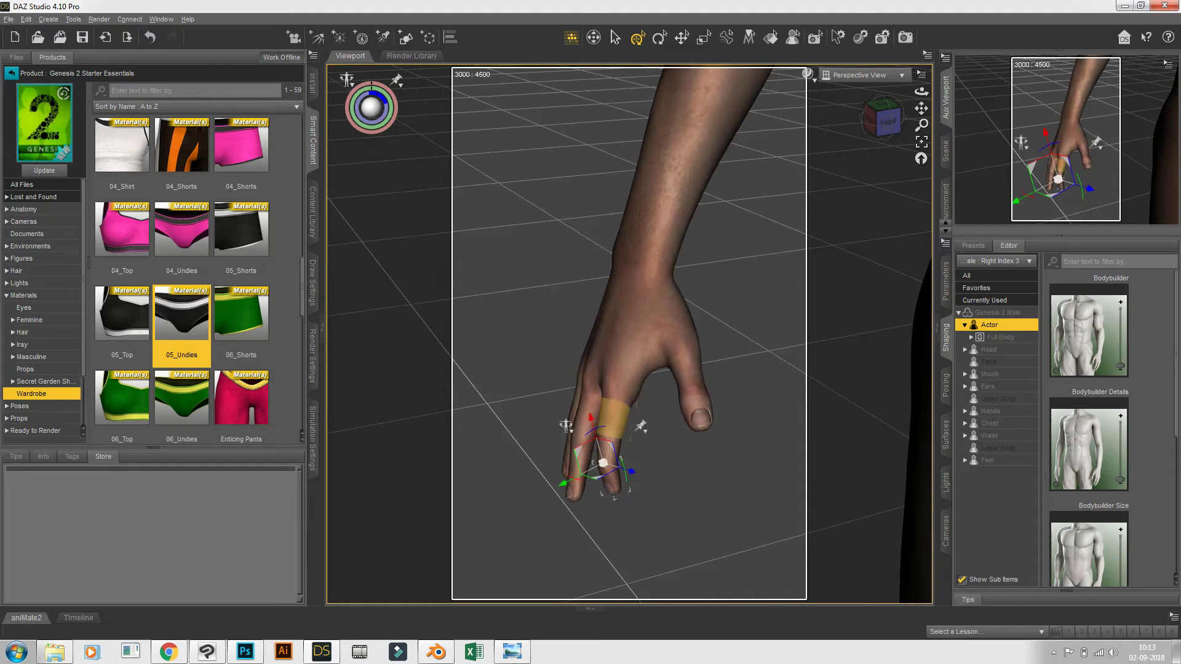
click(614, 414)
drag(624, 353, 609, 355)
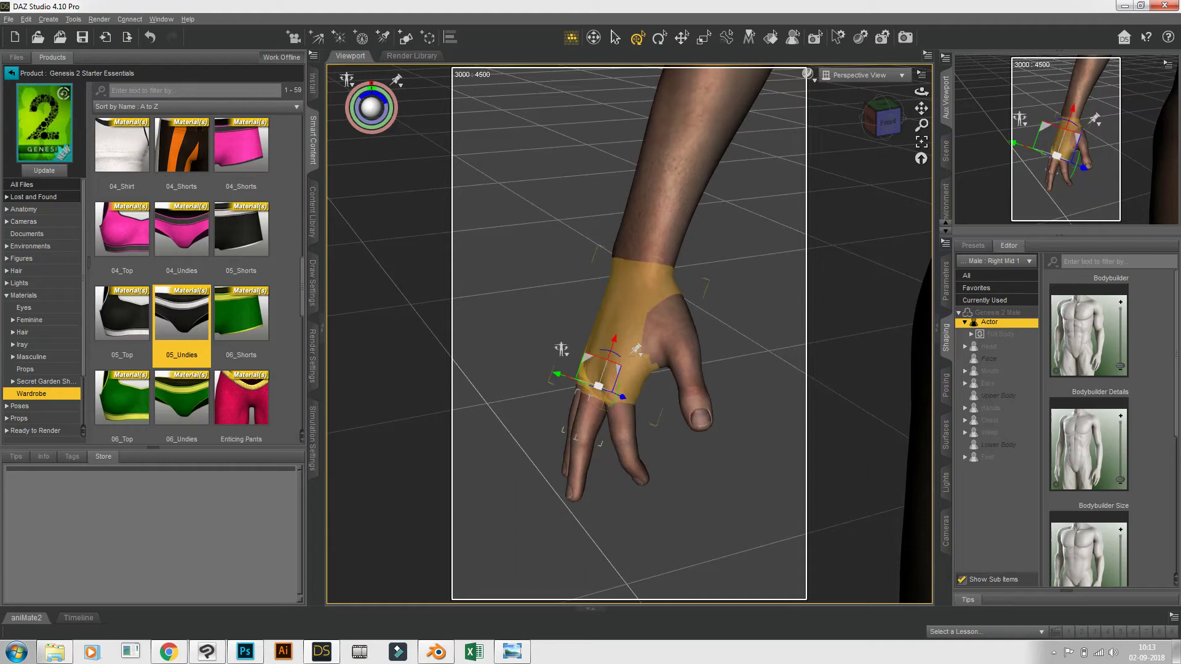
Curl the right hand's middle and ring fingers slightly by rotating their base and tip joints.
click(598, 390)
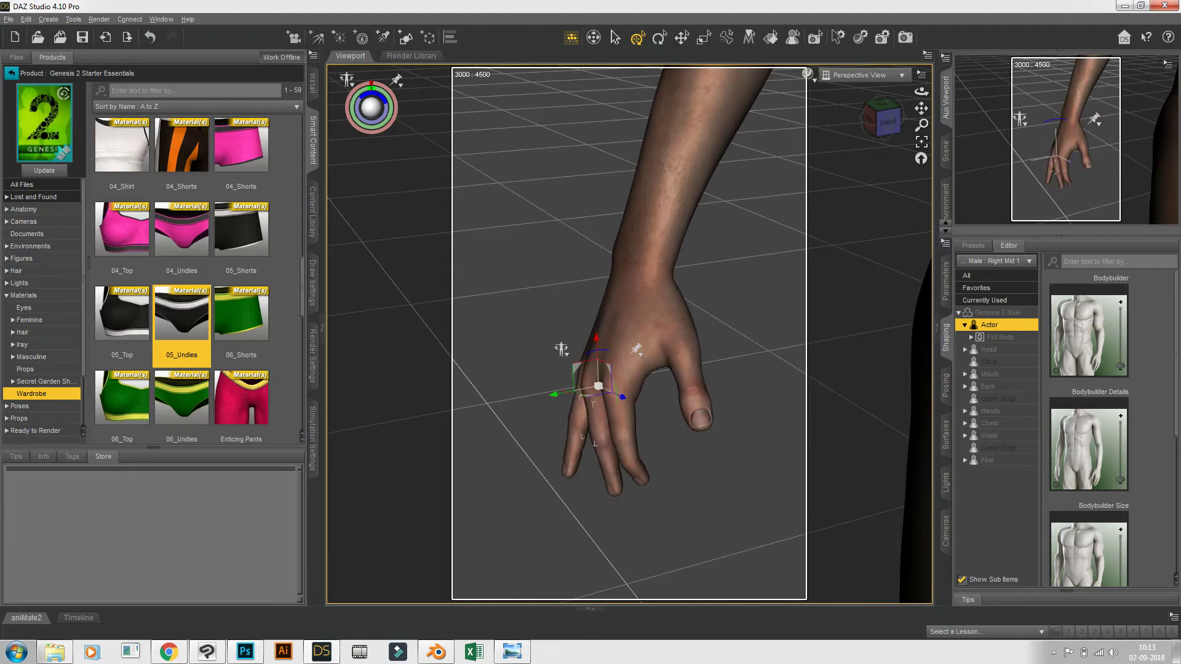
click(575, 420)
drag(592, 377, 574, 384)
click(624, 456)
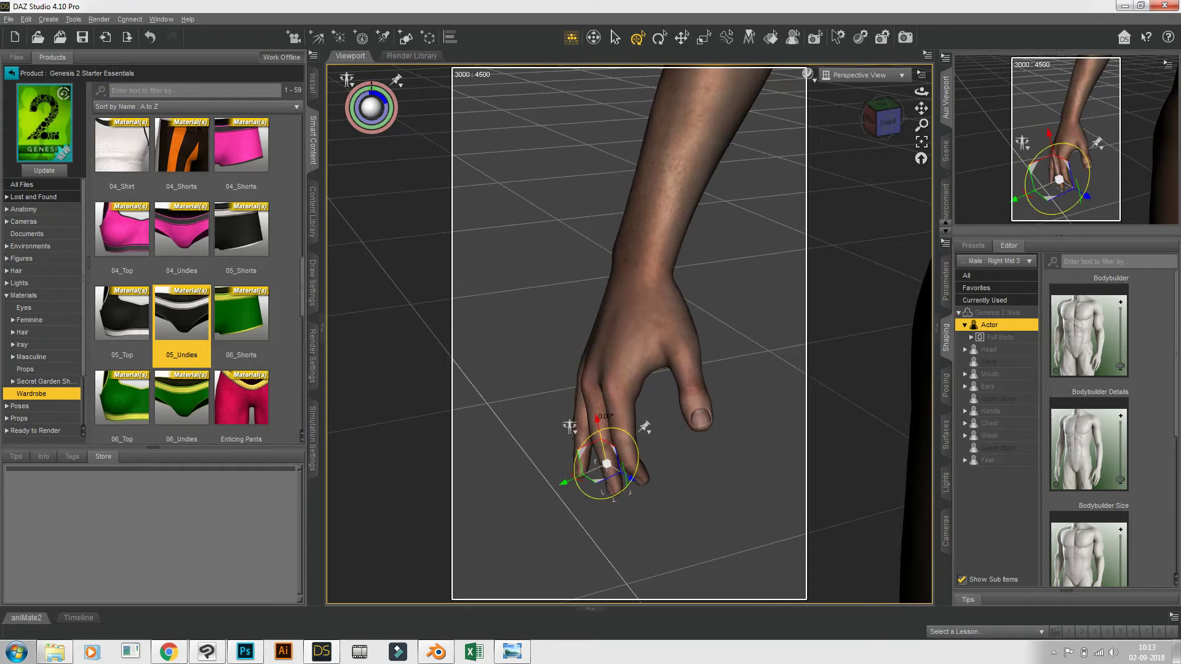
mouse_move(598, 420)
mouse_down()
mouse_move(582, 431)
mouse_move(592, 425)
mouse_up()
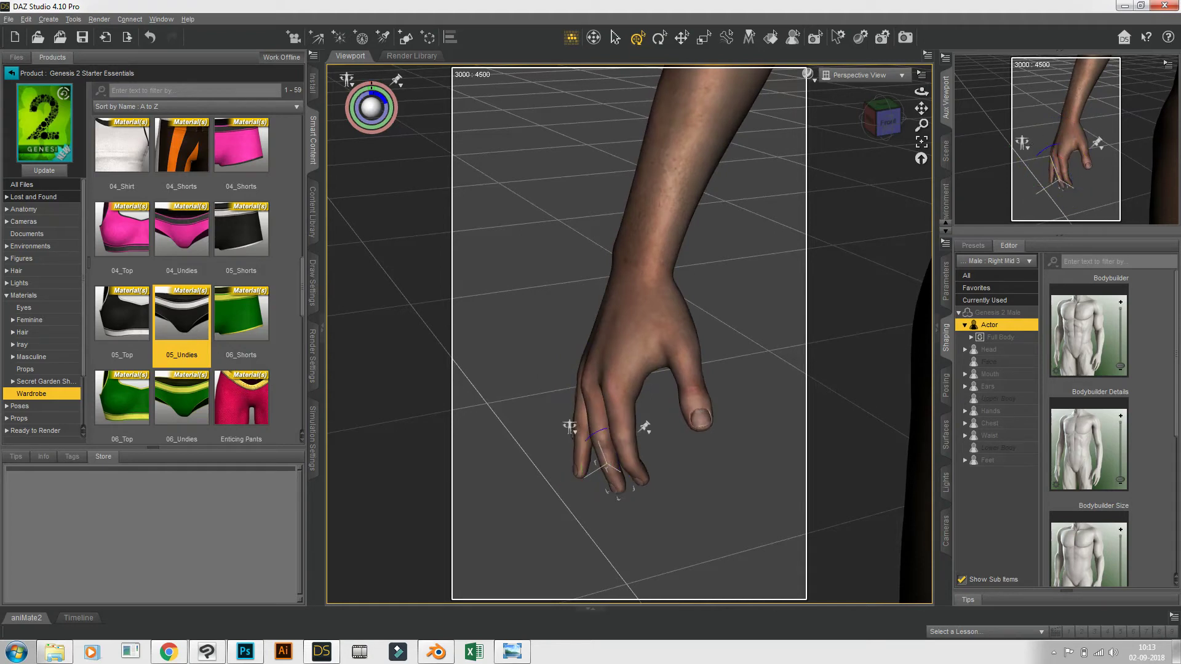
click(581, 461)
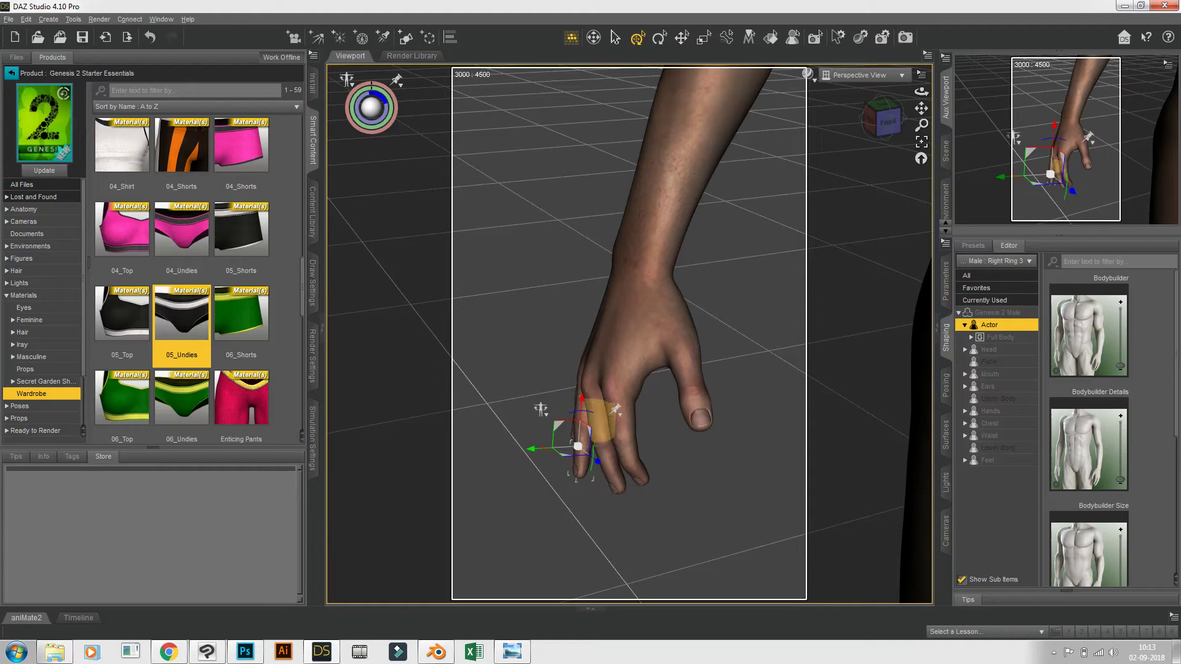
drag(582, 412, 570, 416)
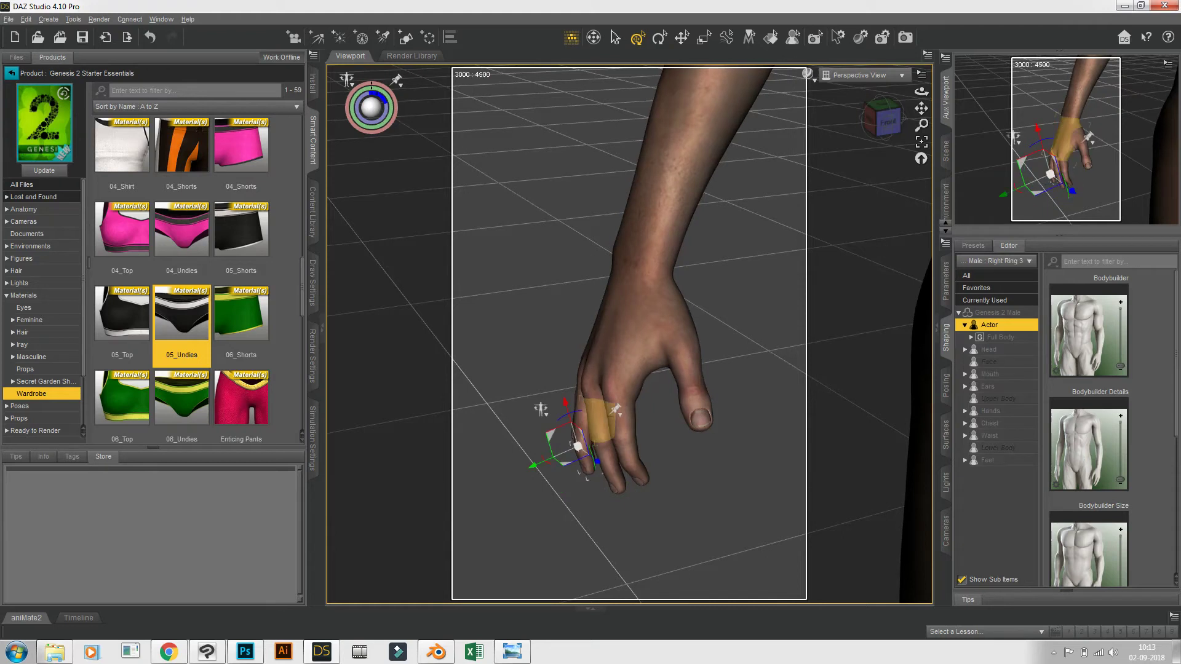
Curl the right hand's little finger by rotating its middle and tip joints.
drag(921, 91, 891, 93)
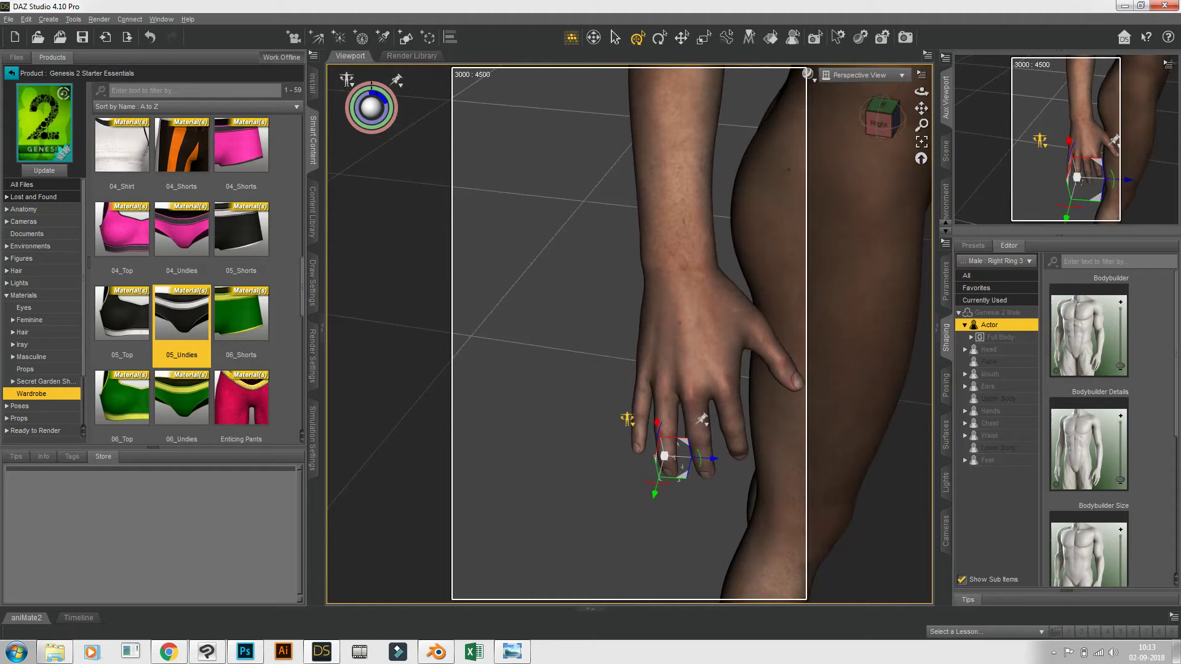
click(642, 428)
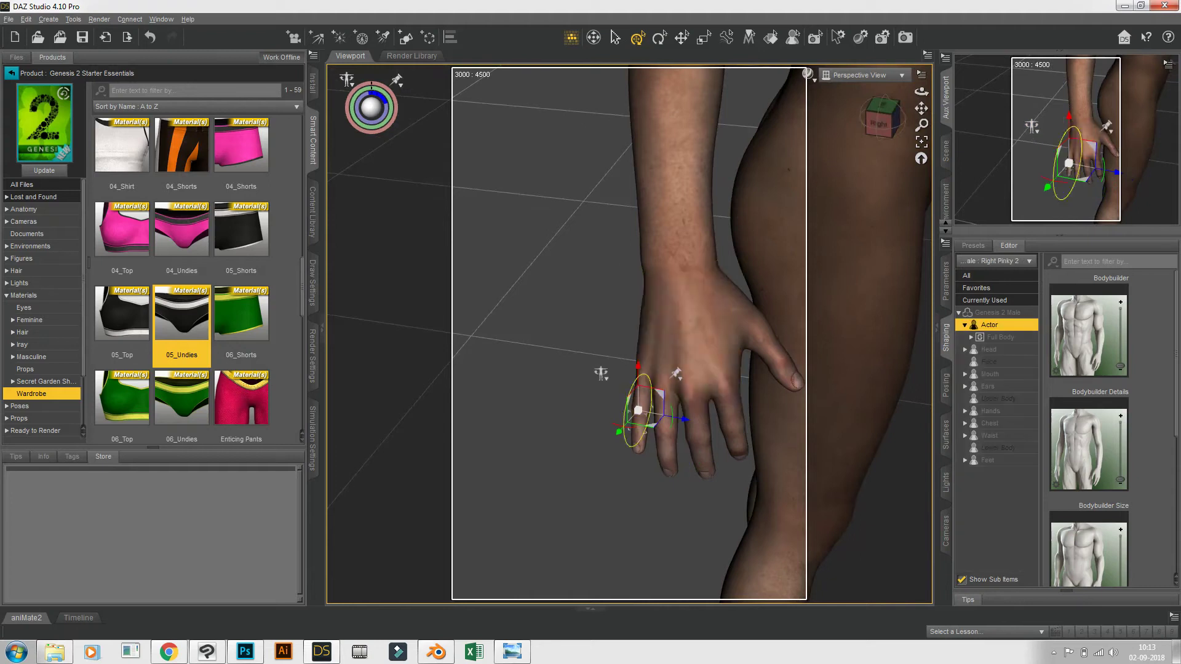
click(639, 442)
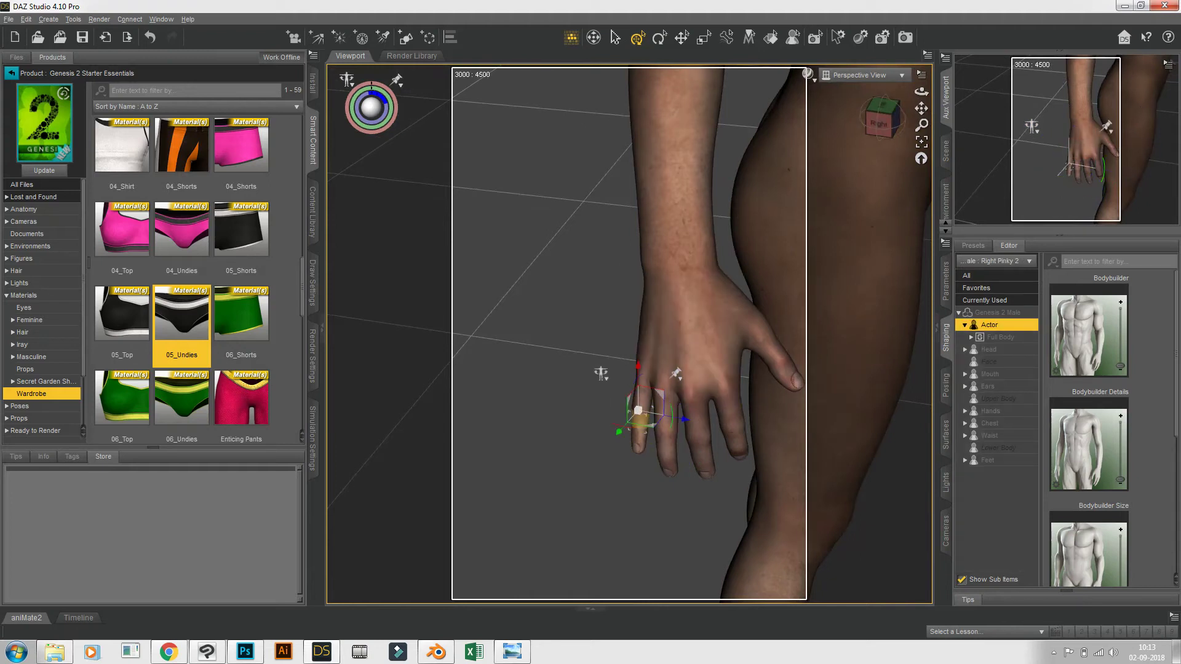
drag(641, 395, 633, 404)
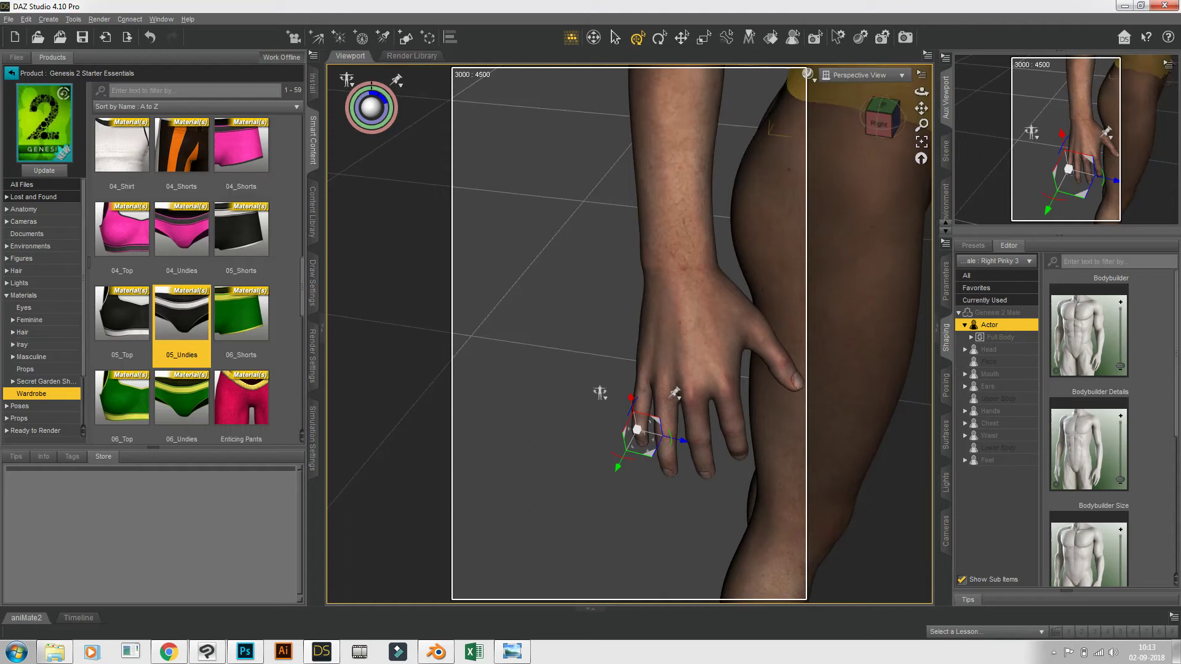
scroll(667, 129, up, 3)
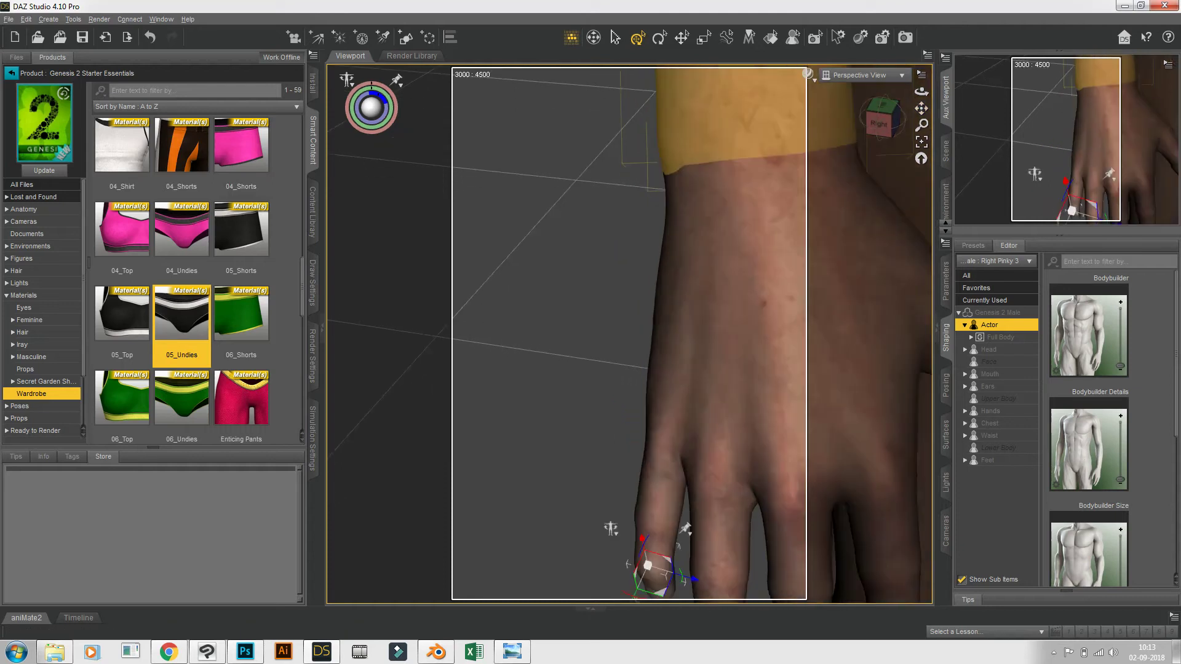
Frame the full figure from the front, centred in the render area, and render the scene.
scroll(667, 129, down, 4)
scroll(630, 334, down, 8)
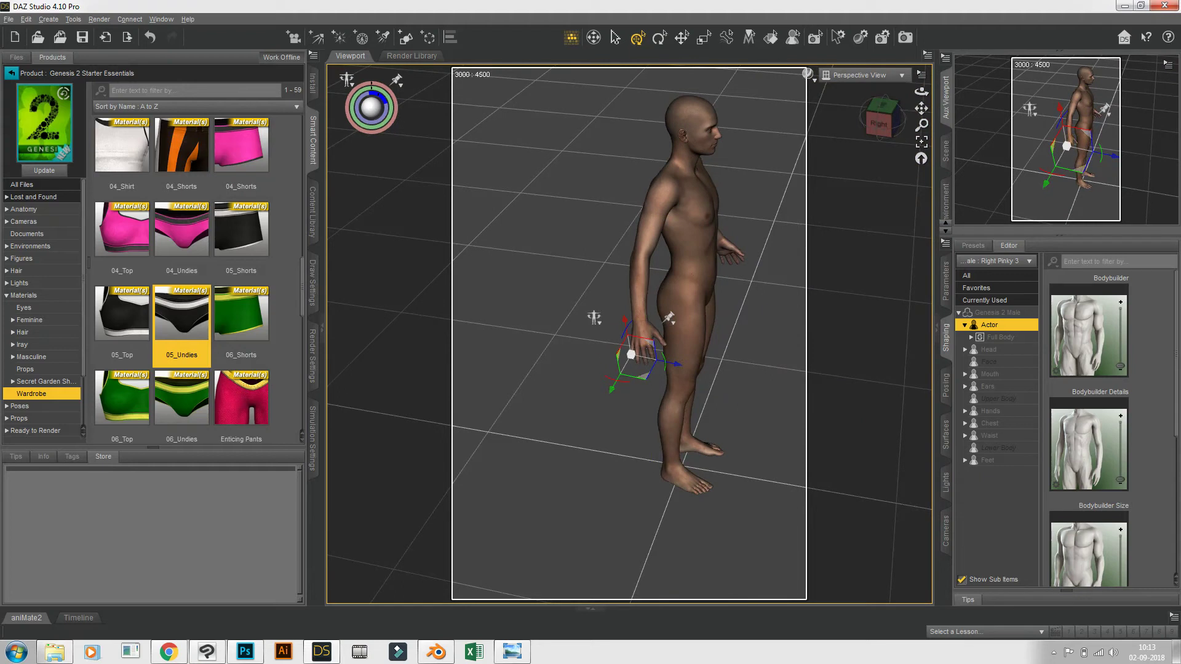
mouse_move(598, 344)
mouse_down()
mouse_move(620, 379)
mouse_move(597, 366)
mouse_up()
drag(921, 91, 866, 72)
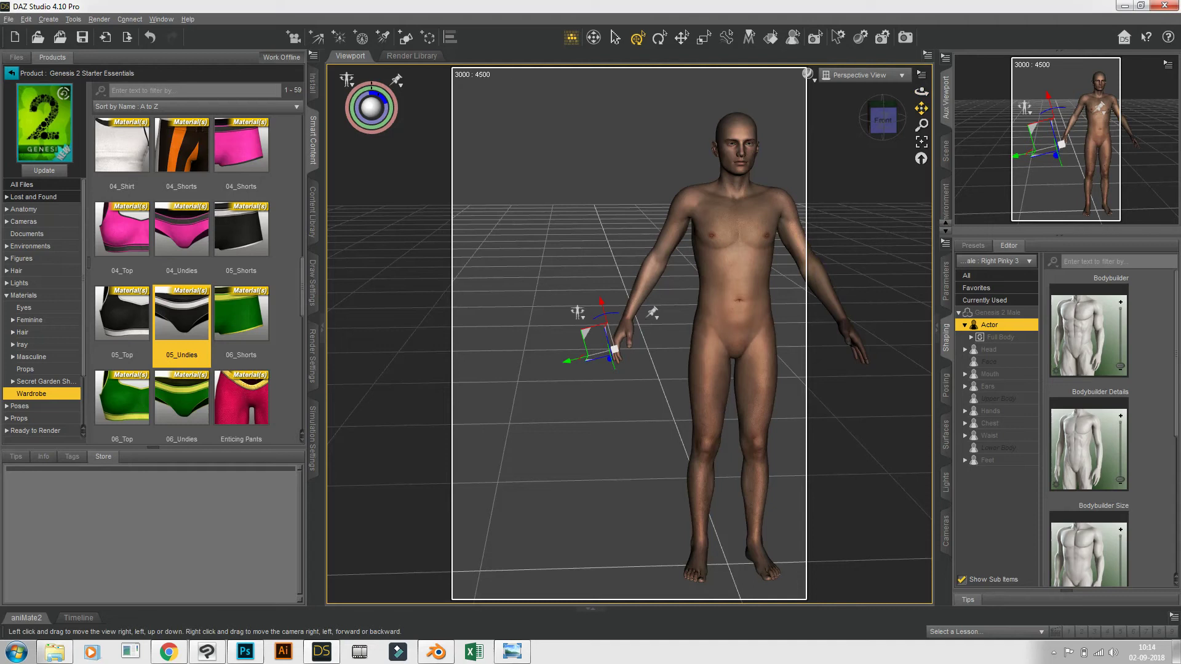
mouse_move(785, 211)
mouse_down()
mouse_move(701, 189)
mouse_move(719, 184)
mouse_move(767, 229)
mouse_move(769, 218)
mouse_up()
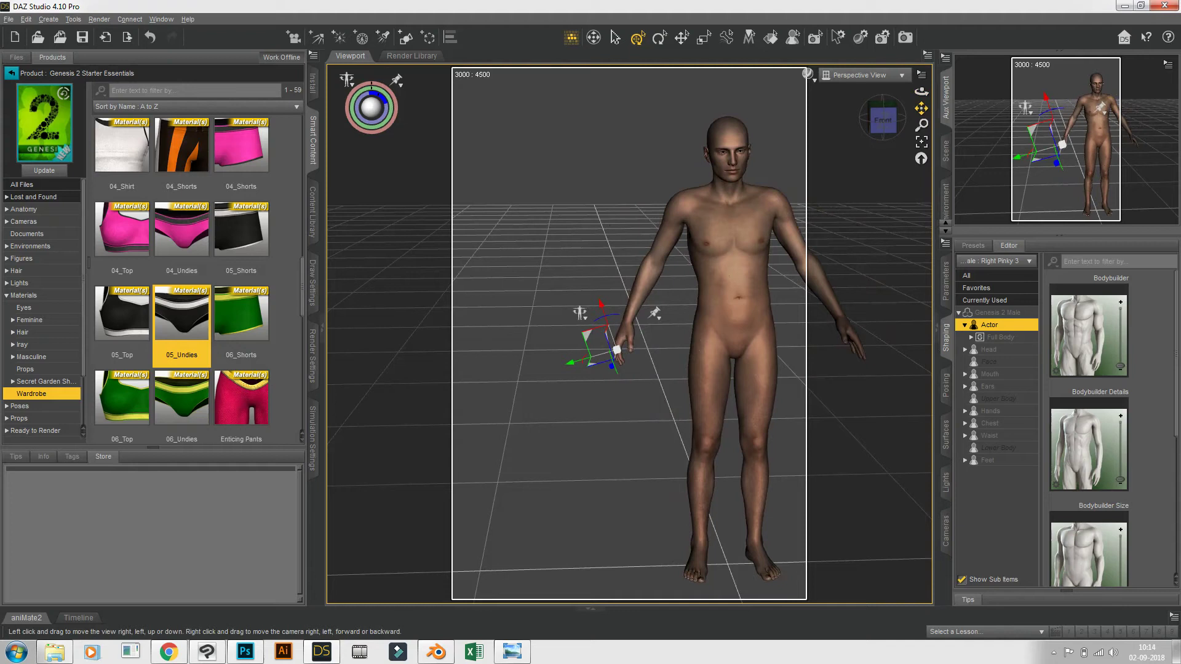
drag(737, 301, 646, 284)
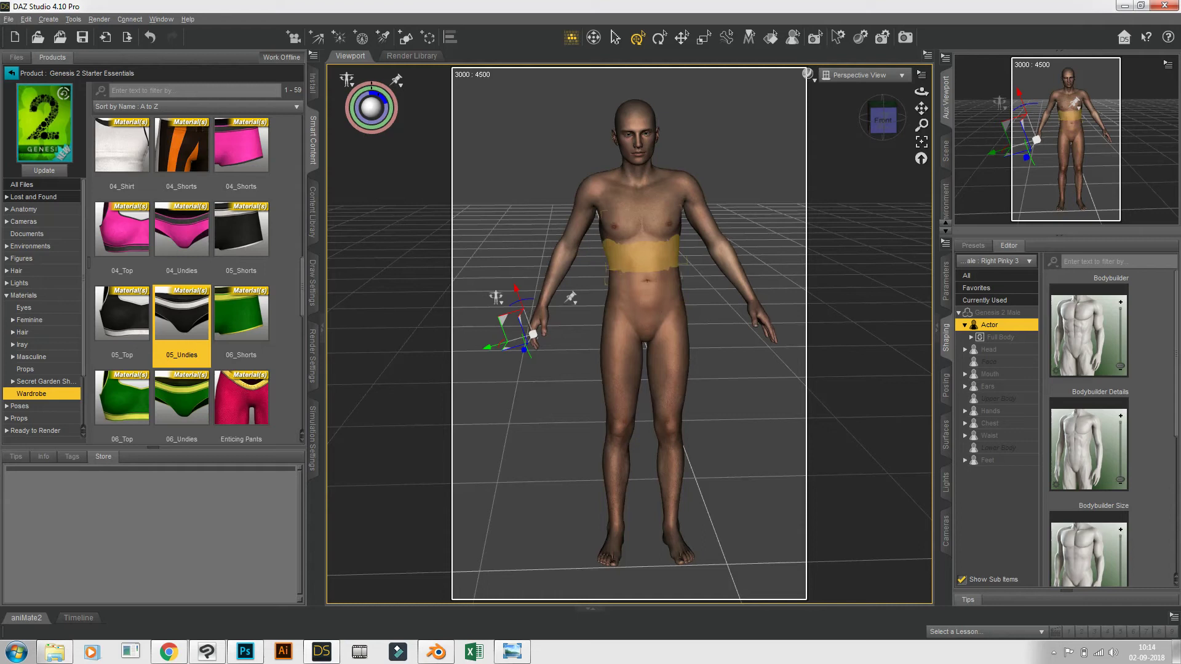
click(643, 265)
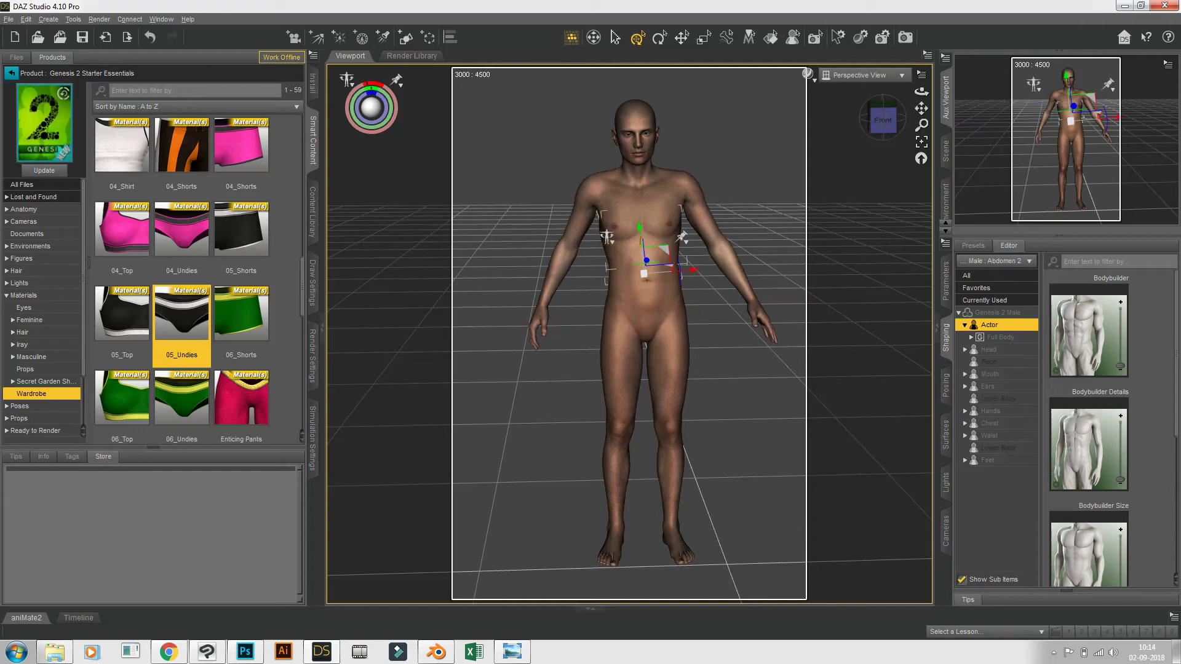
click(99, 19)
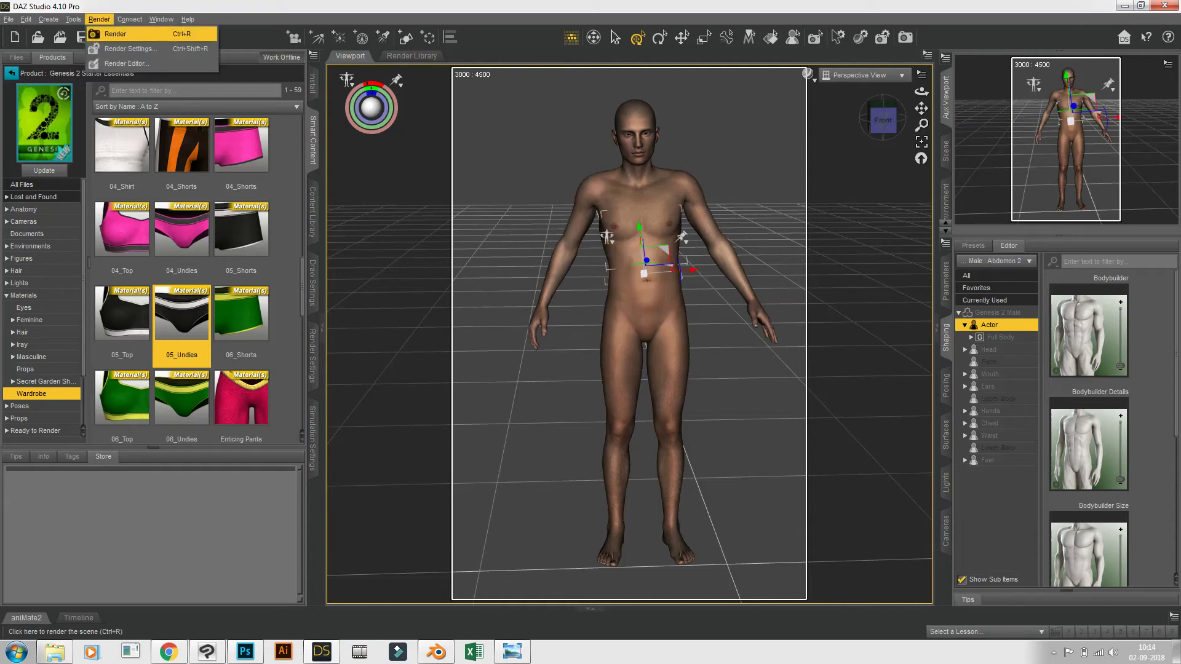
click(115, 33)
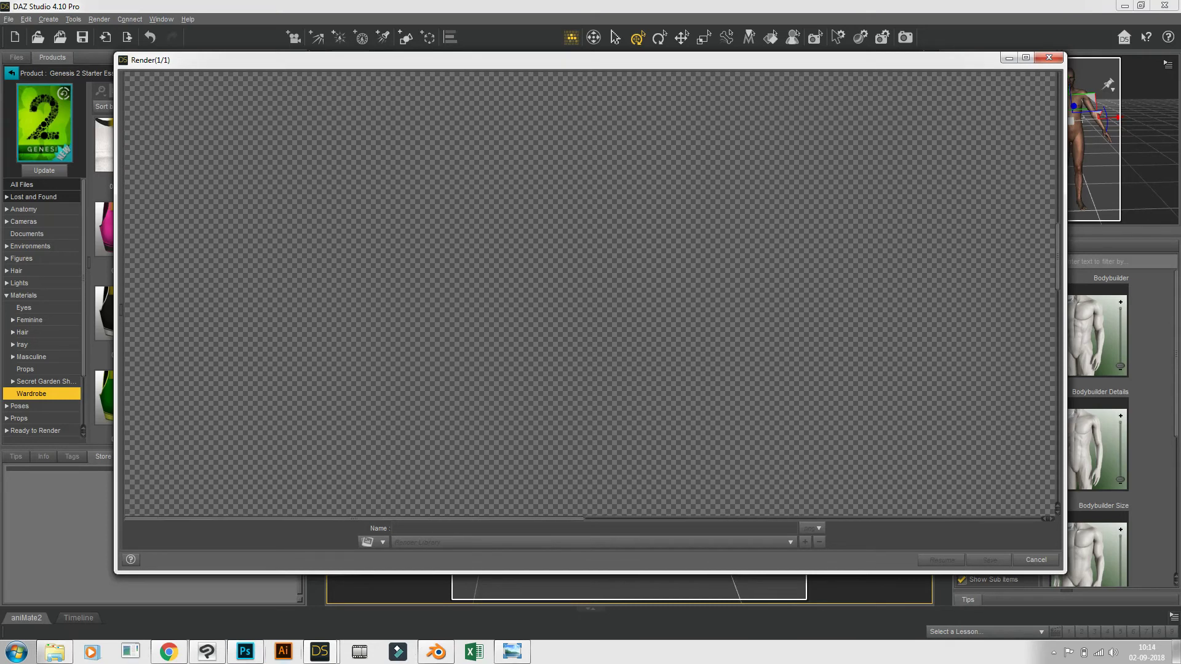
Switch to Photoshop and hide Layer 5, which holds the hair and beard, in emt 3.psd.
click(245, 652)
scroll(591, 345, up, 5)
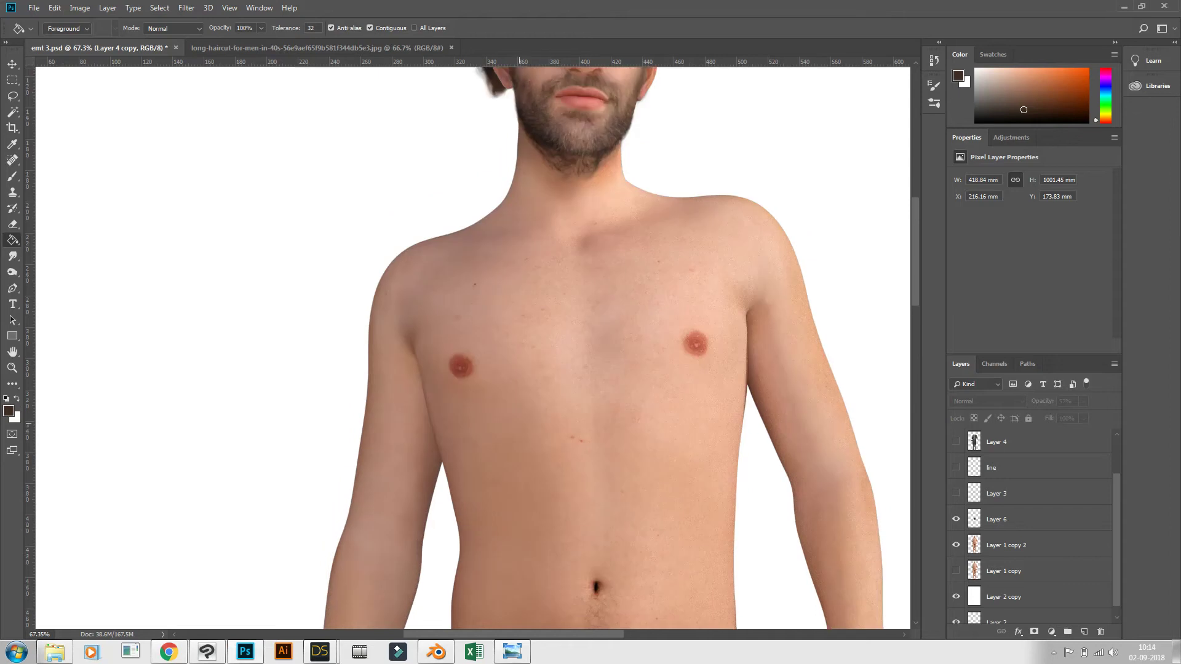
scroll(474, 363, up, 2)
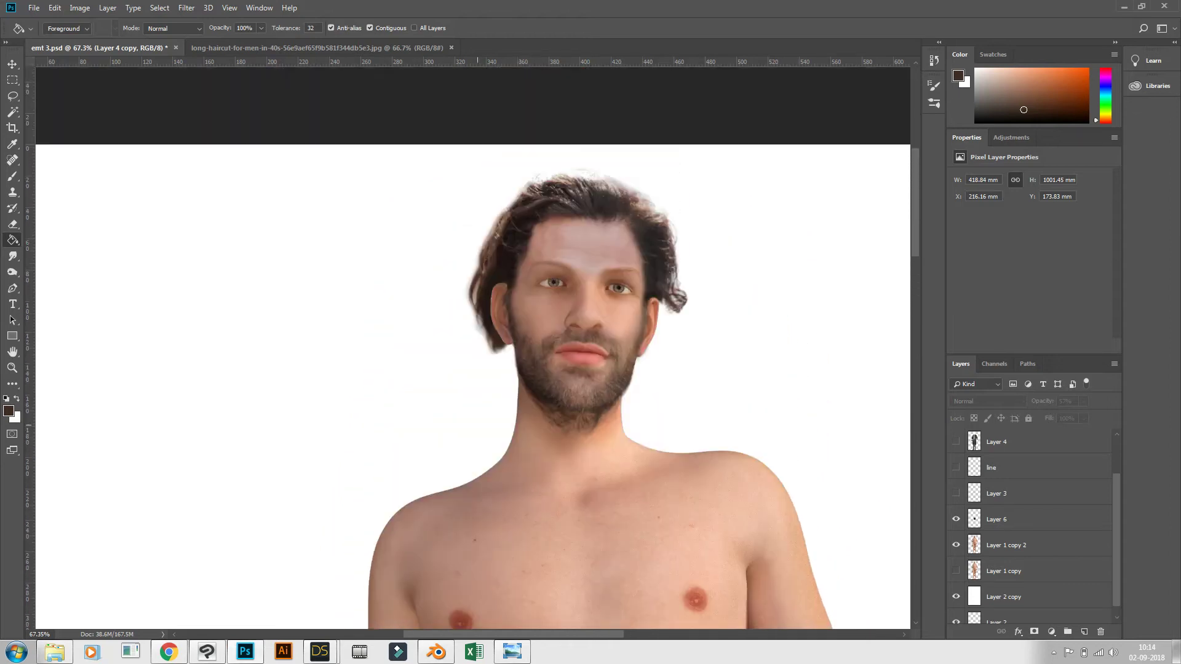
scroll(1033, 526, up, 2)
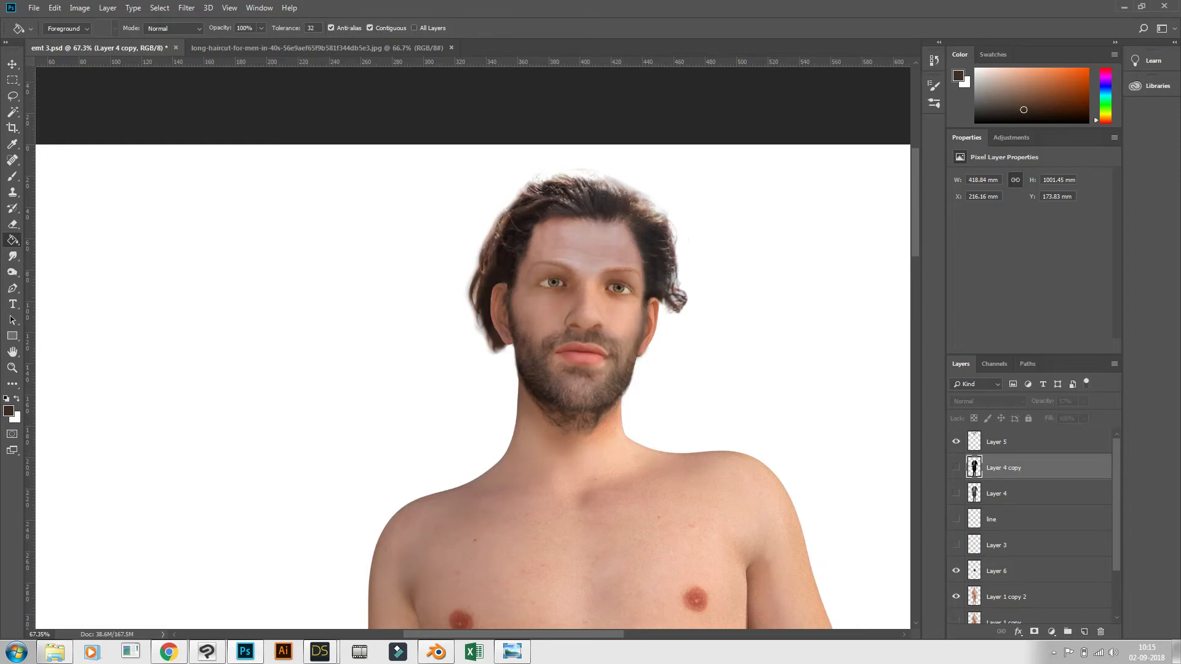
click(956, 441)
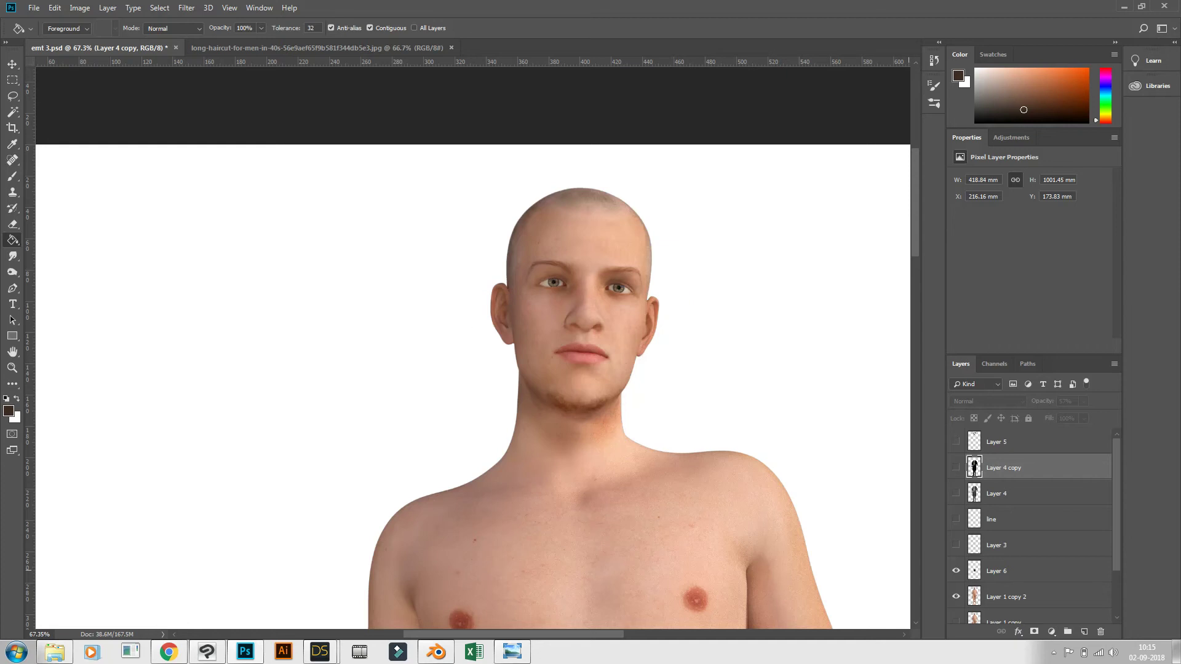
Select the body layer Layer 1 copy 2, check it by toggling its visibility, and open it in the Liquify filter.
click(1007, 597)
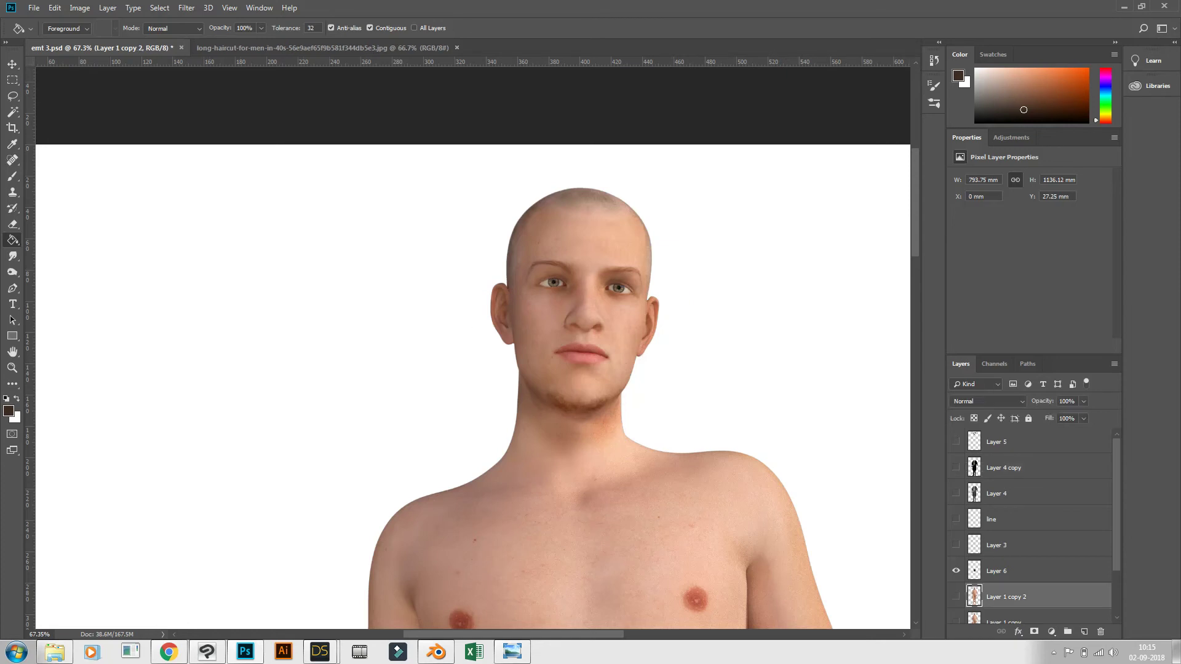
key(ctrl+comma)
key(ctrl+comma)
click(186, 7)
key(Down)
key(Down)
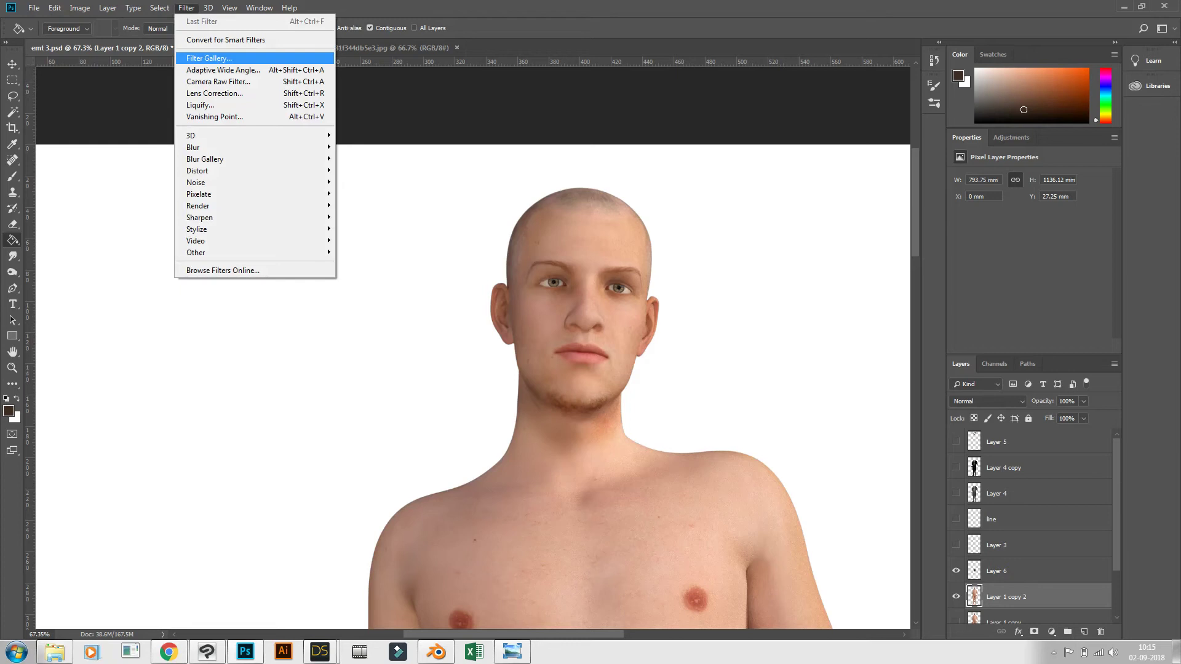
key(Up)
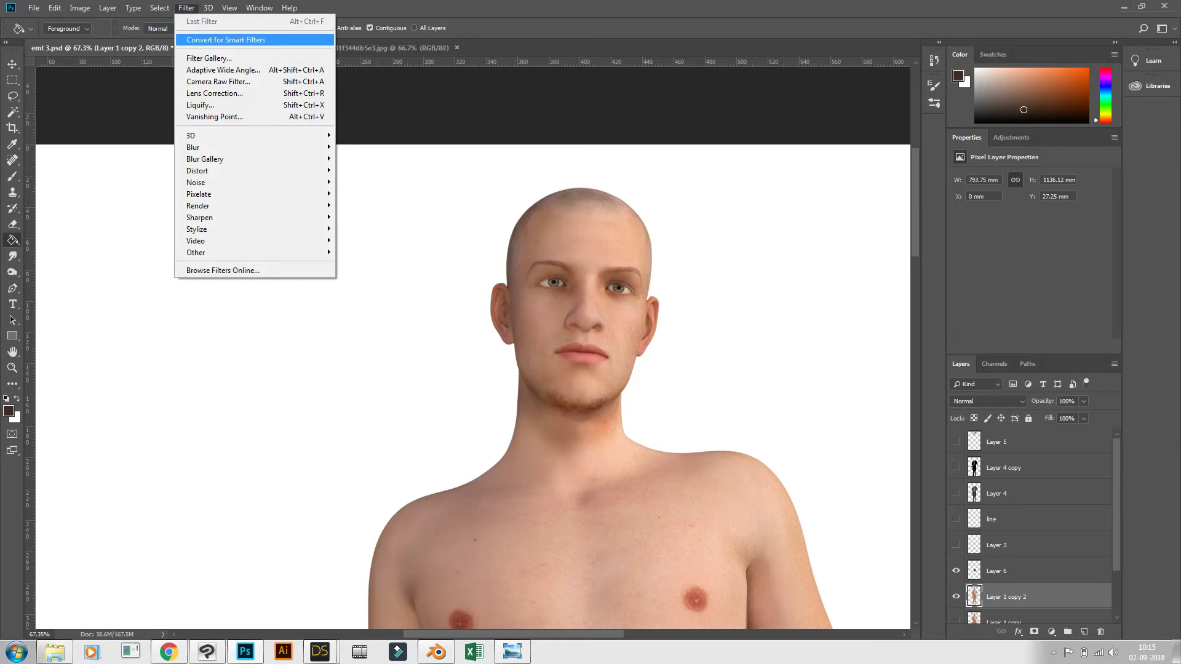
key(Return)
click(79, 8)
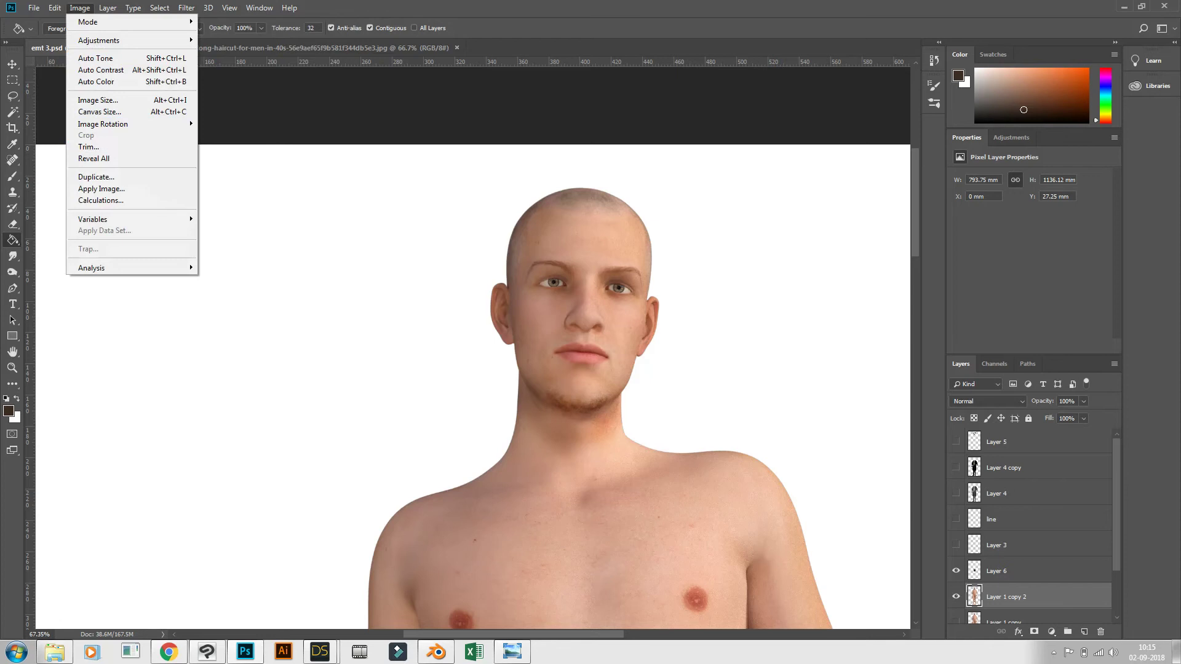
mouse_move(187, 8)
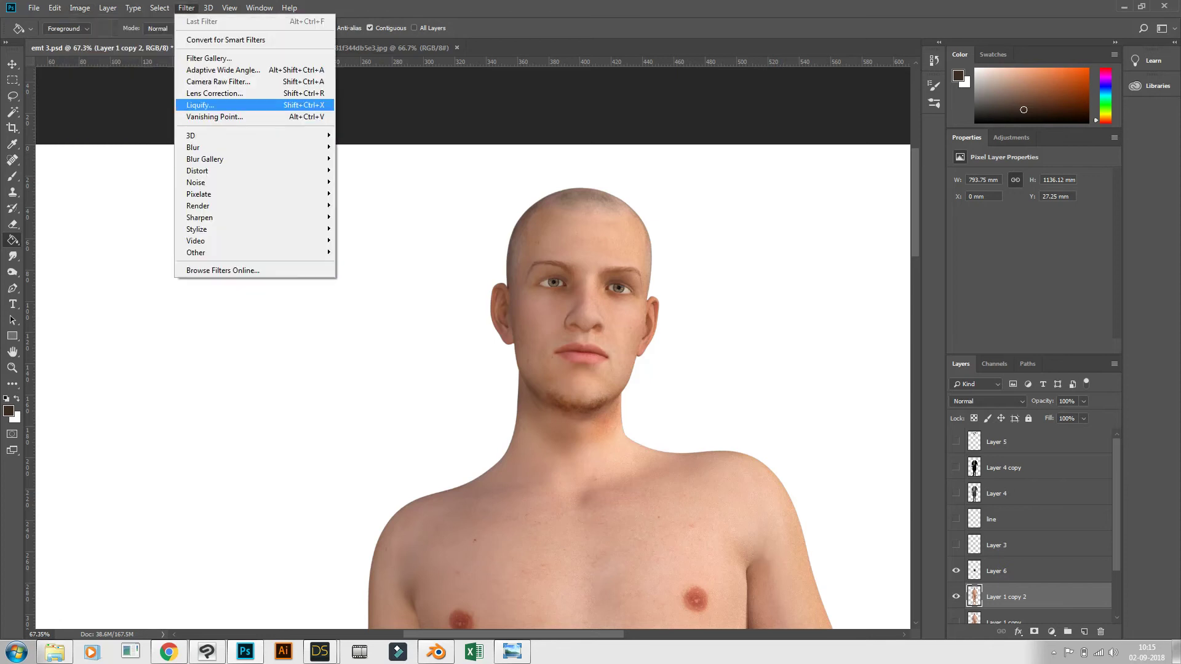
click(200, 105)
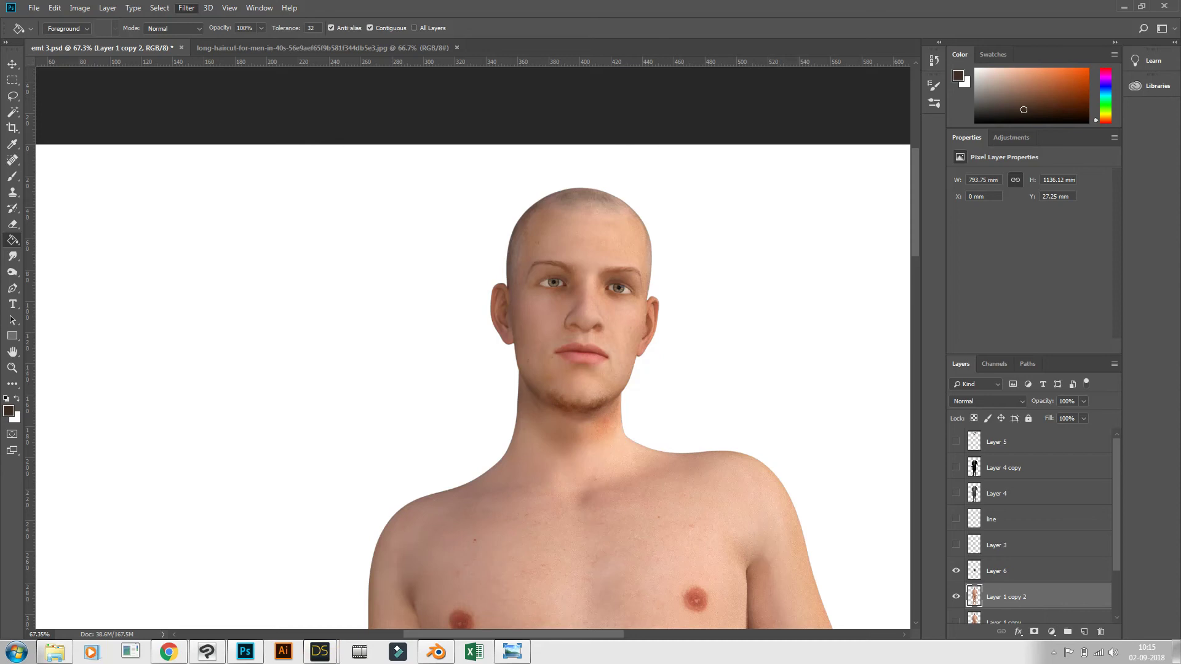
Switch to the DAZ Studio render window and examine the figure's torso and head in the render.
key(alt+Tab)
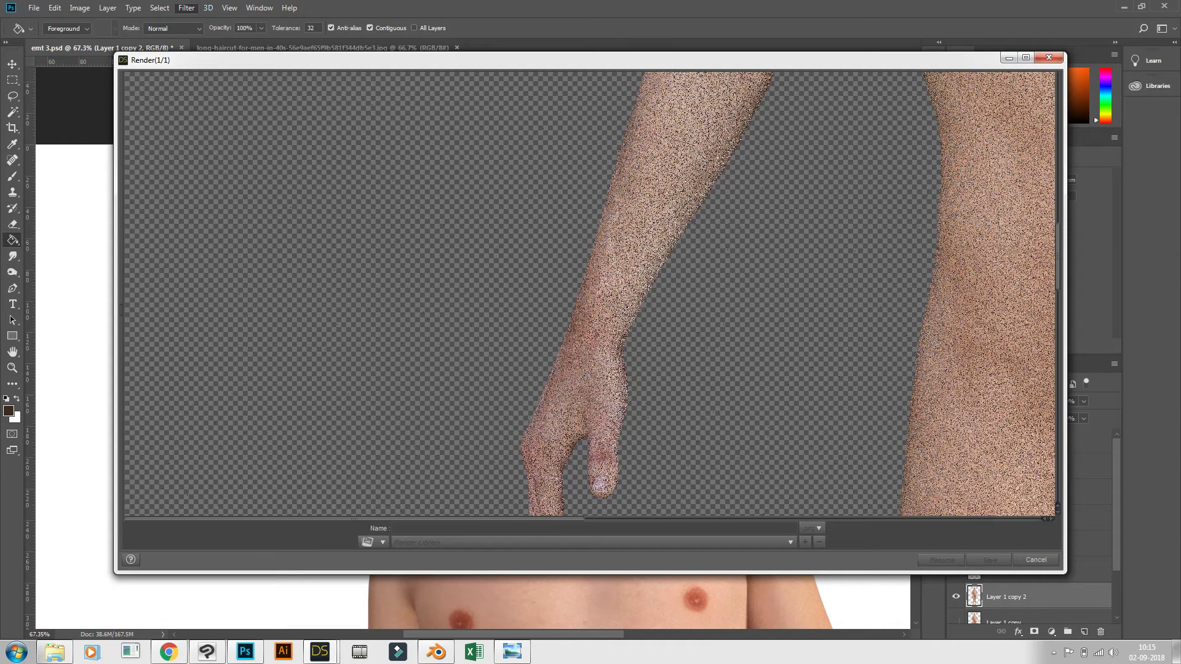
drag(355, 519, 608, 519)
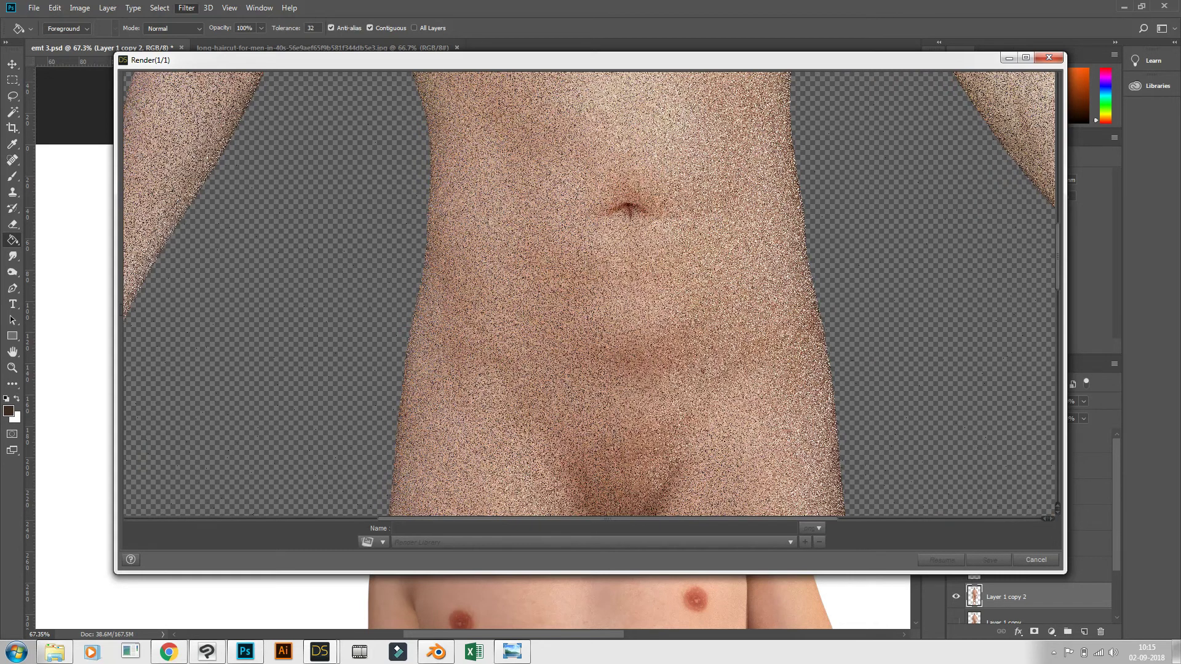
scroll(592, 294, up, 5)
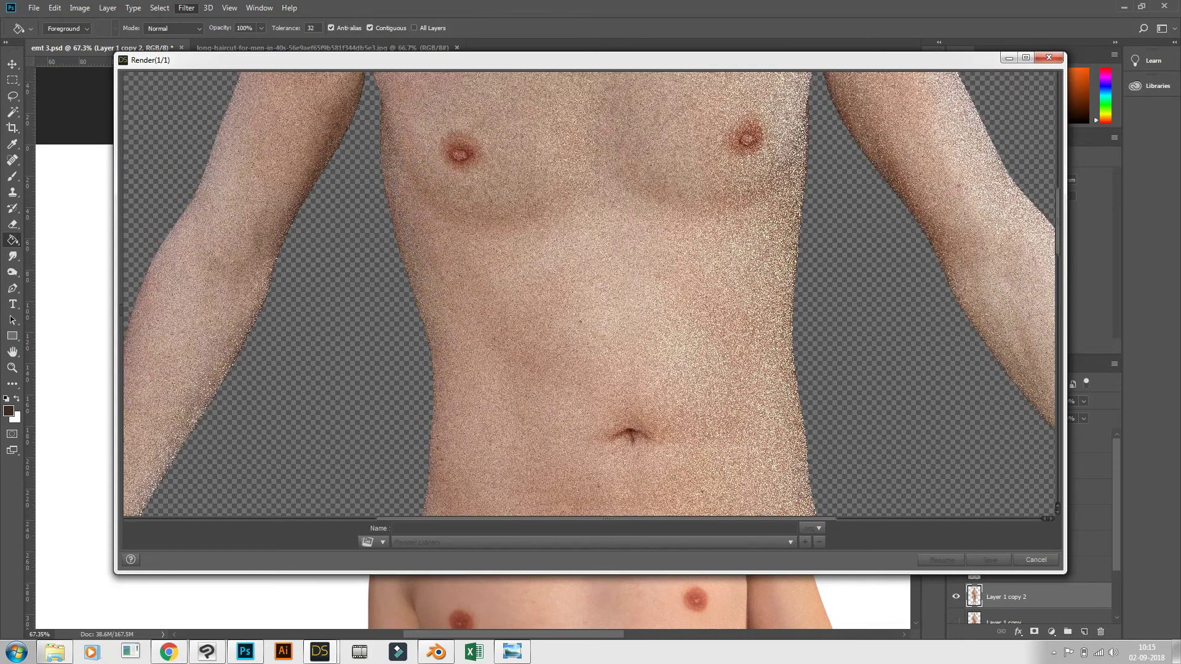
scroll(592, 294, up, 10)
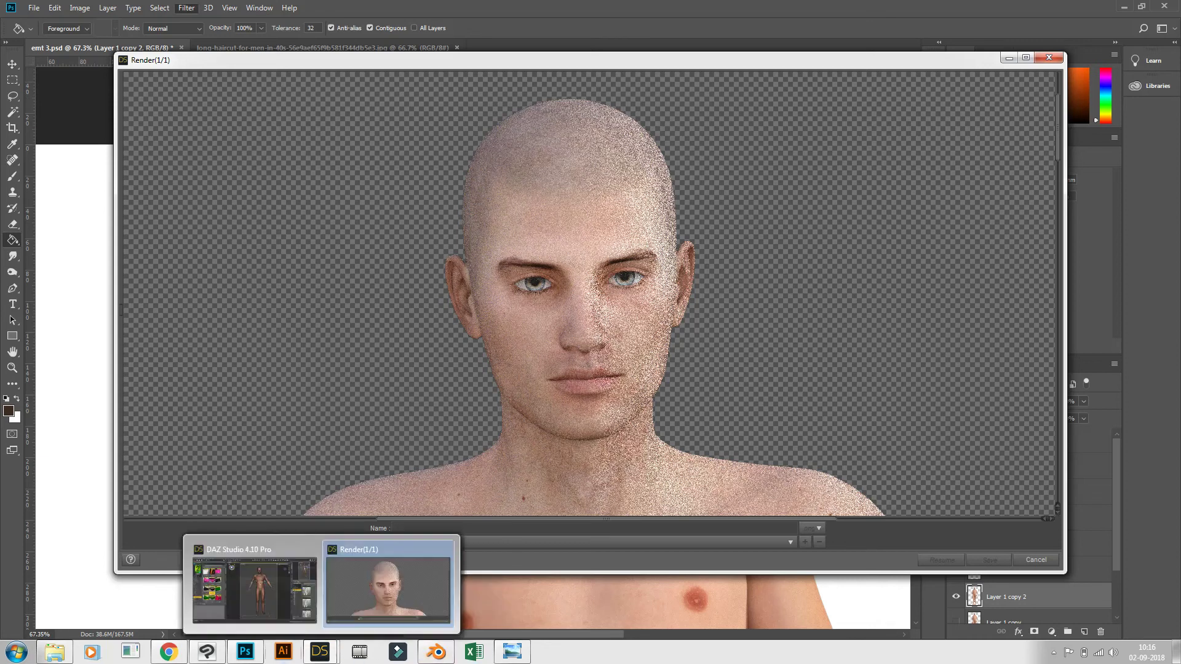
Cancel the DAZ Studio render in progress and switch back to Photoshop's Liquify window.
click(244, 652)
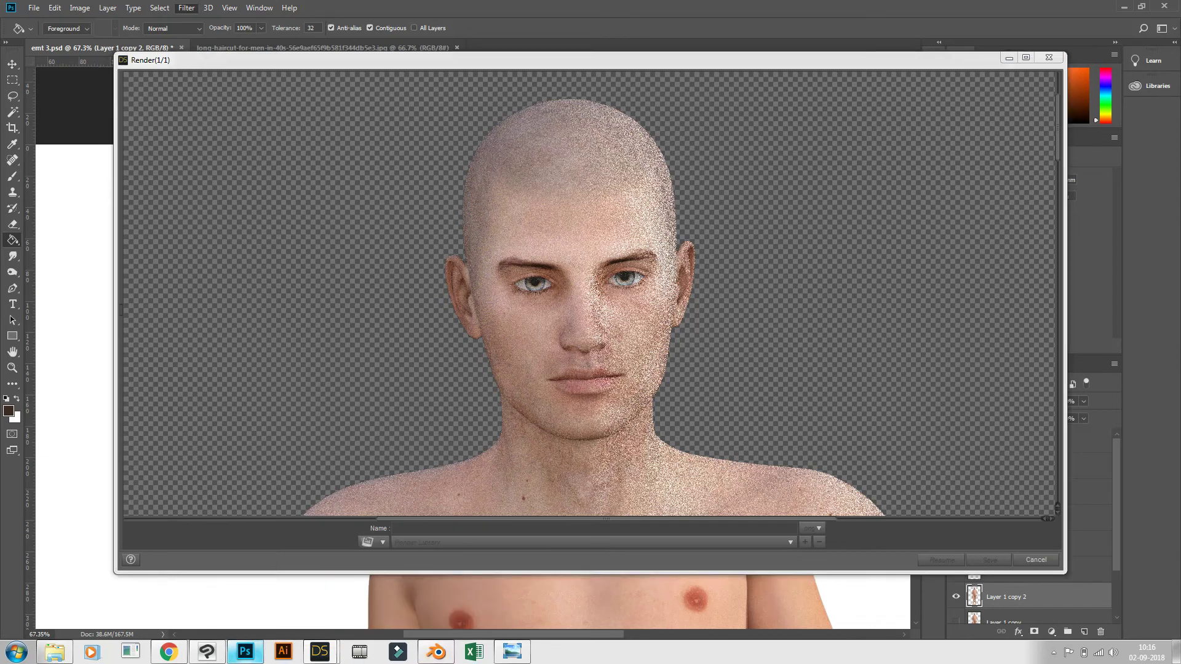
mouse_move(244, 651)
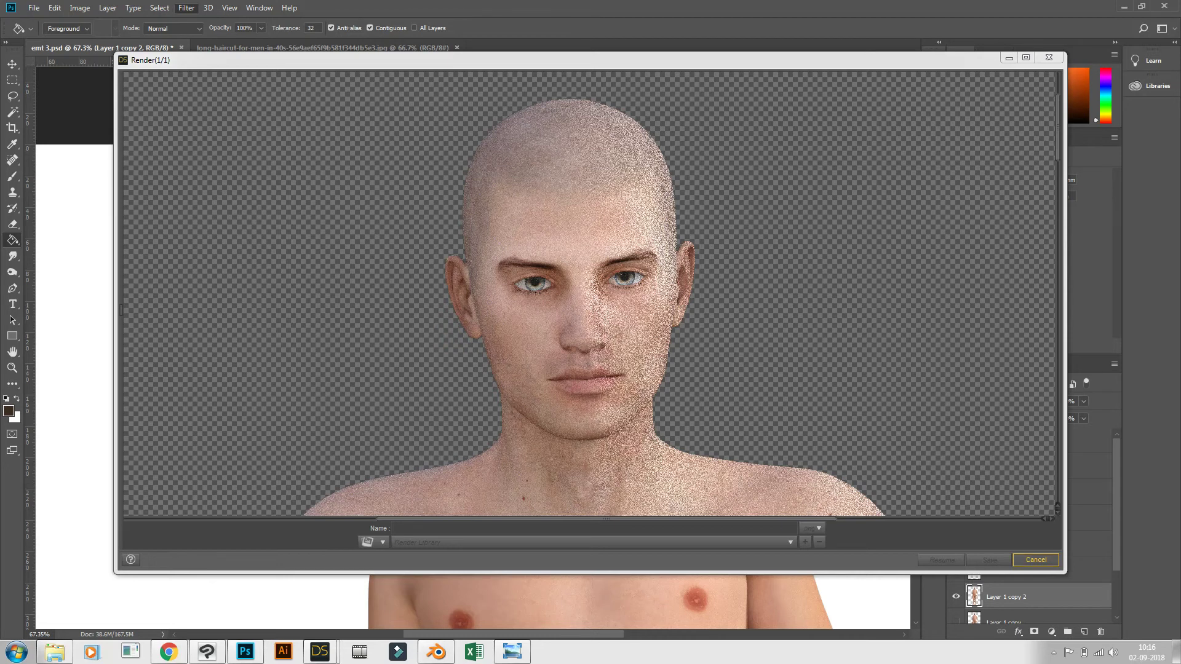
click(1035, 560)
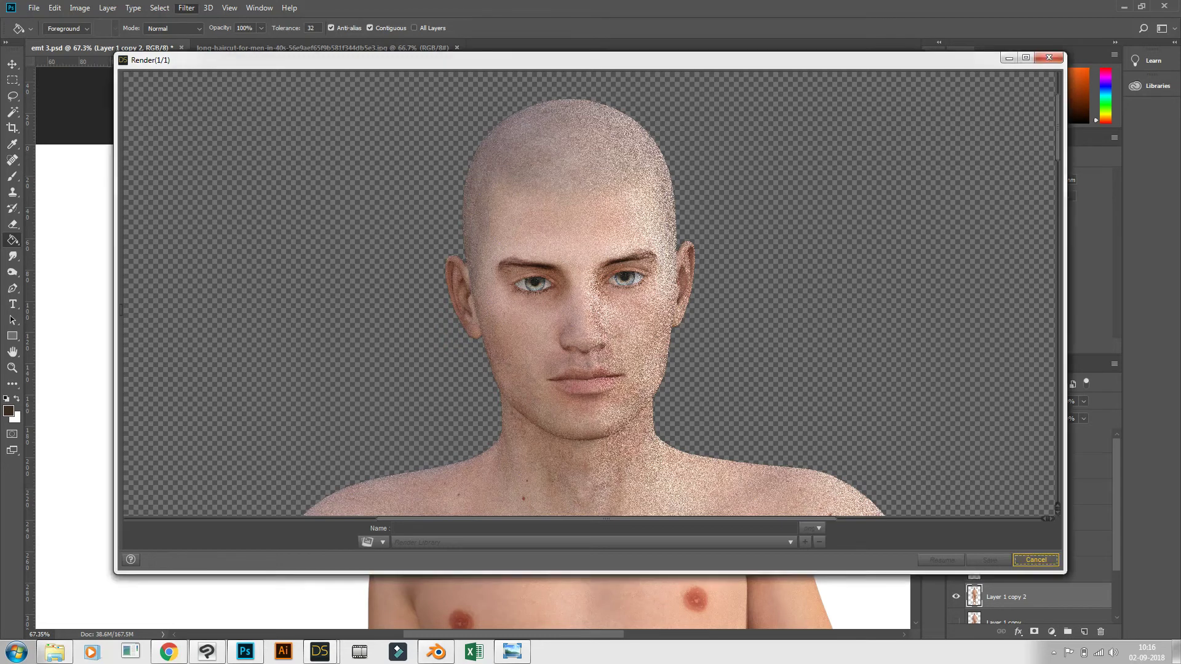
click(566, 331)
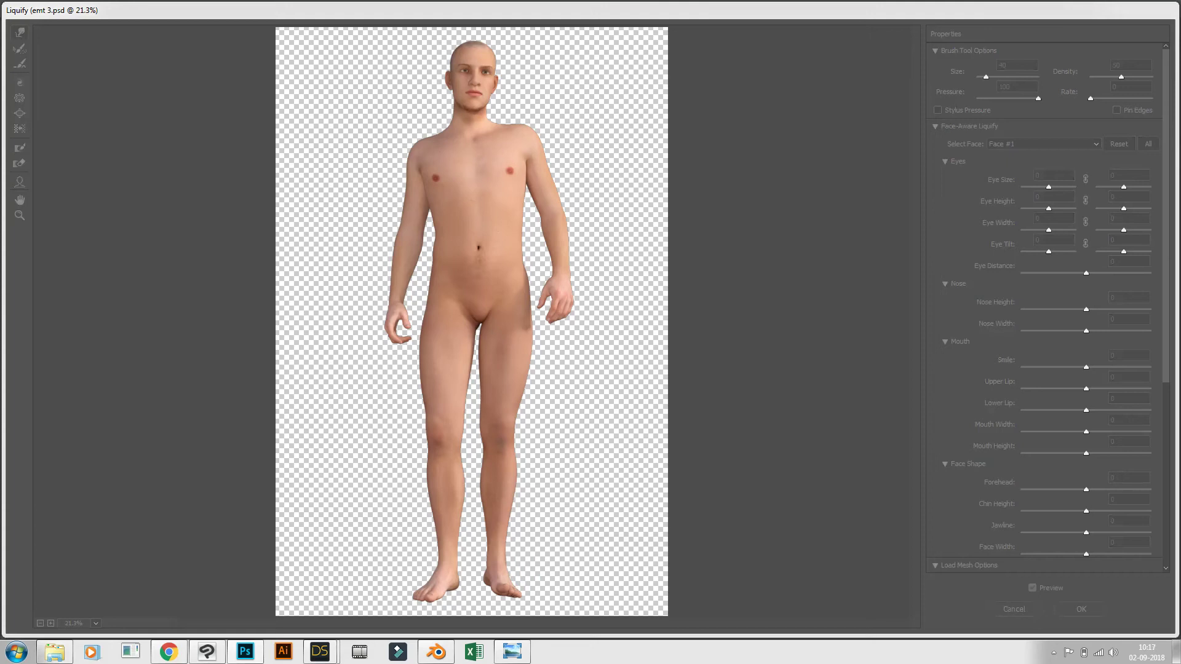
Examine the figure's body and face up close in the Liquify preview.
scroll(796, 118, up, 3)
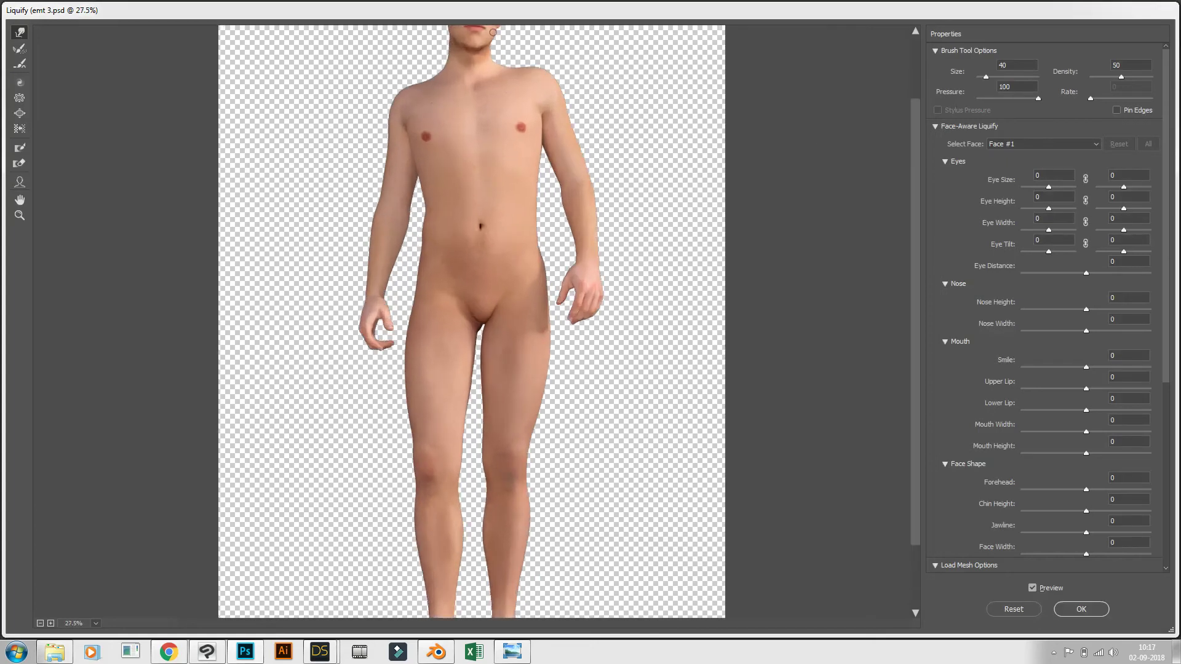
scroll(908, 203, up, 3)
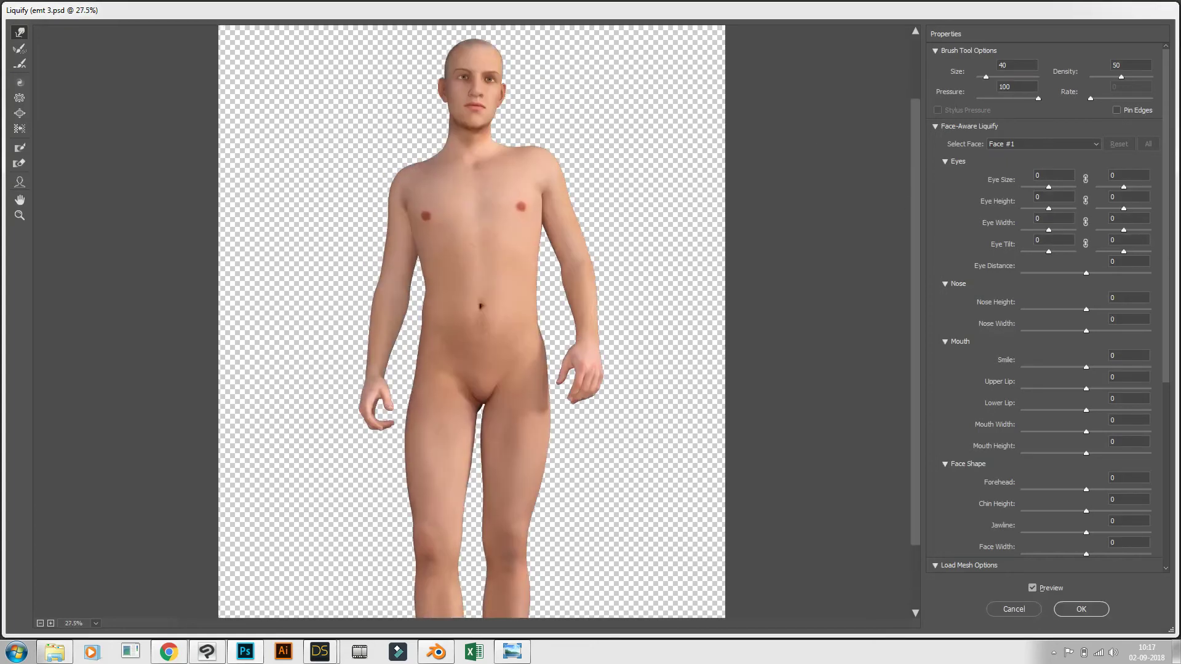
scroll(479, 56, up, 3)
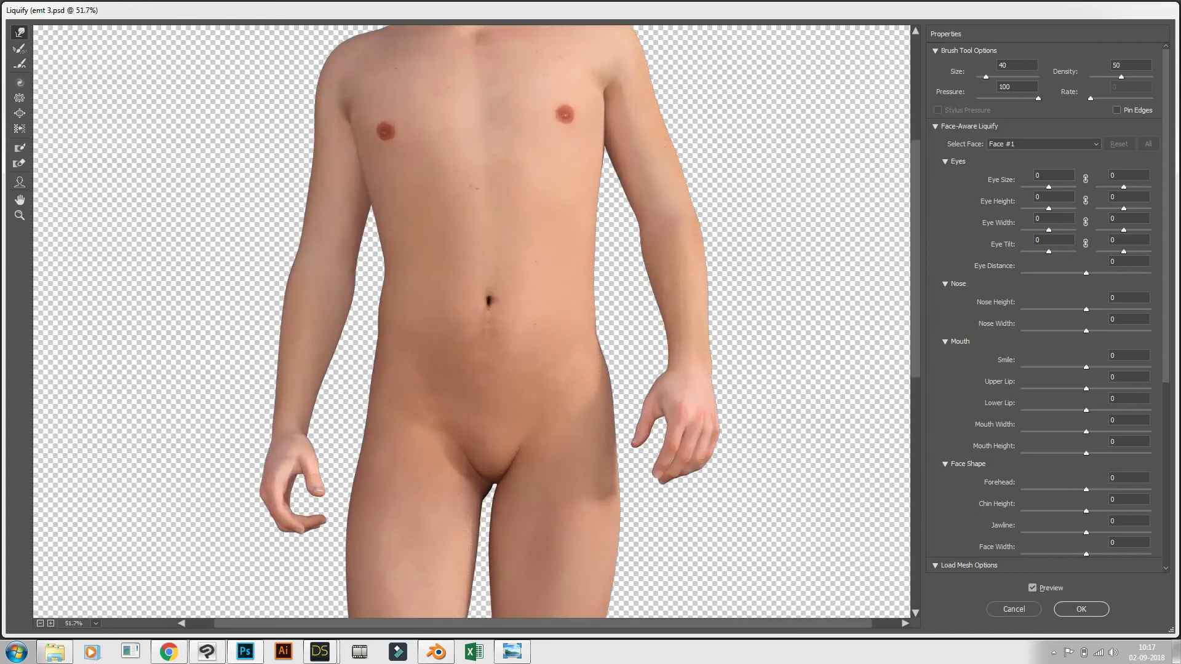
scroll(905, 242, up, 3)
scroll(471, 321, up, 2)
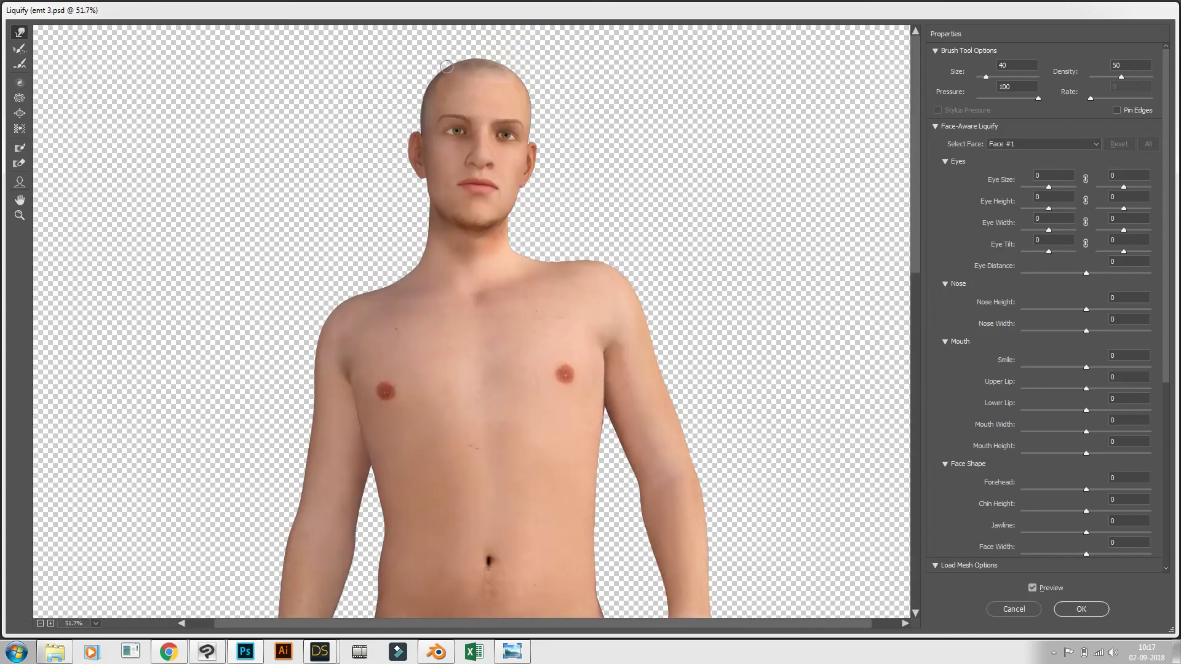
scroll(431, 64, up, 4)
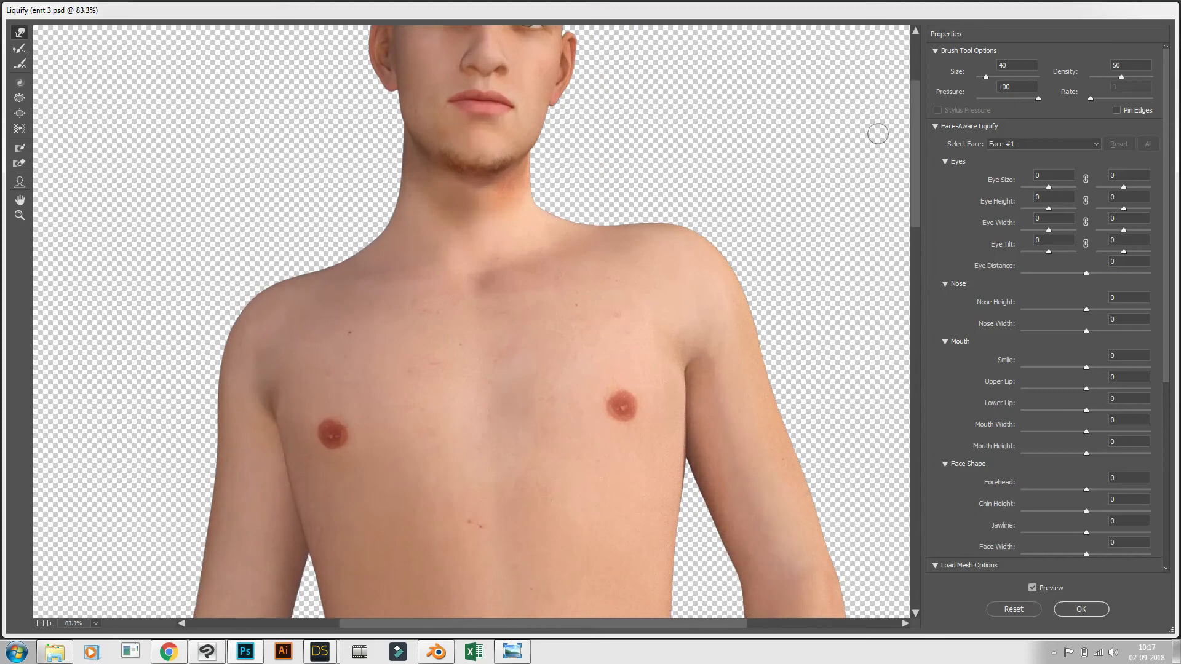
scroll(514, 158, up, 3)
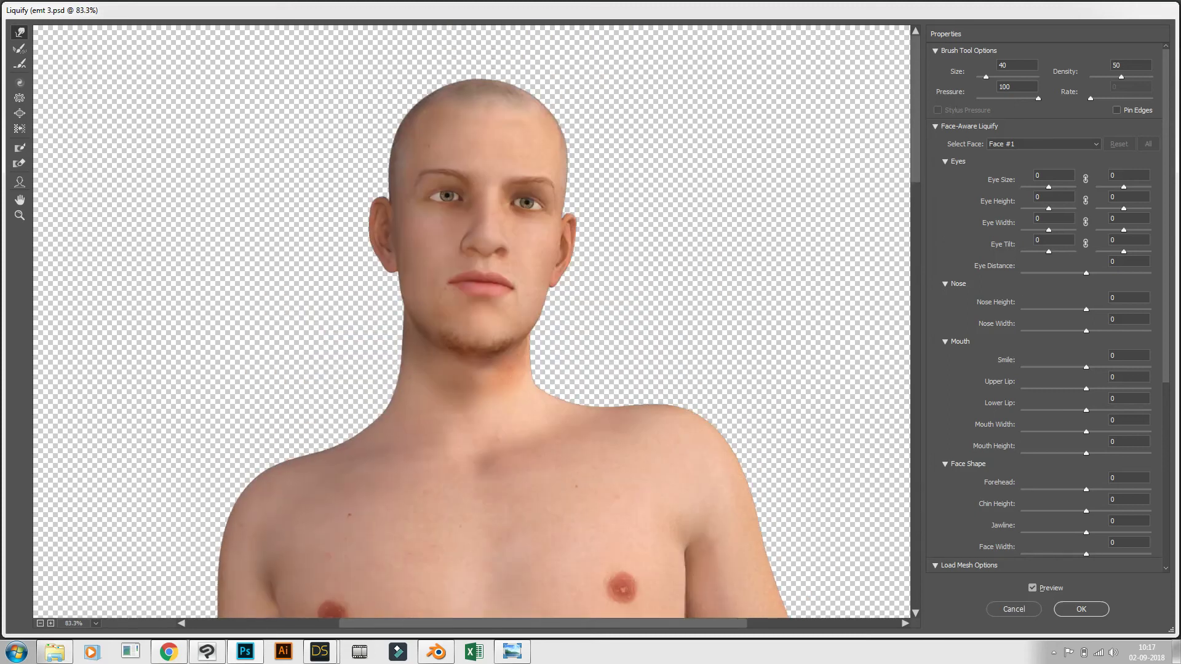
alt+scroll(431, 139, up, 5)
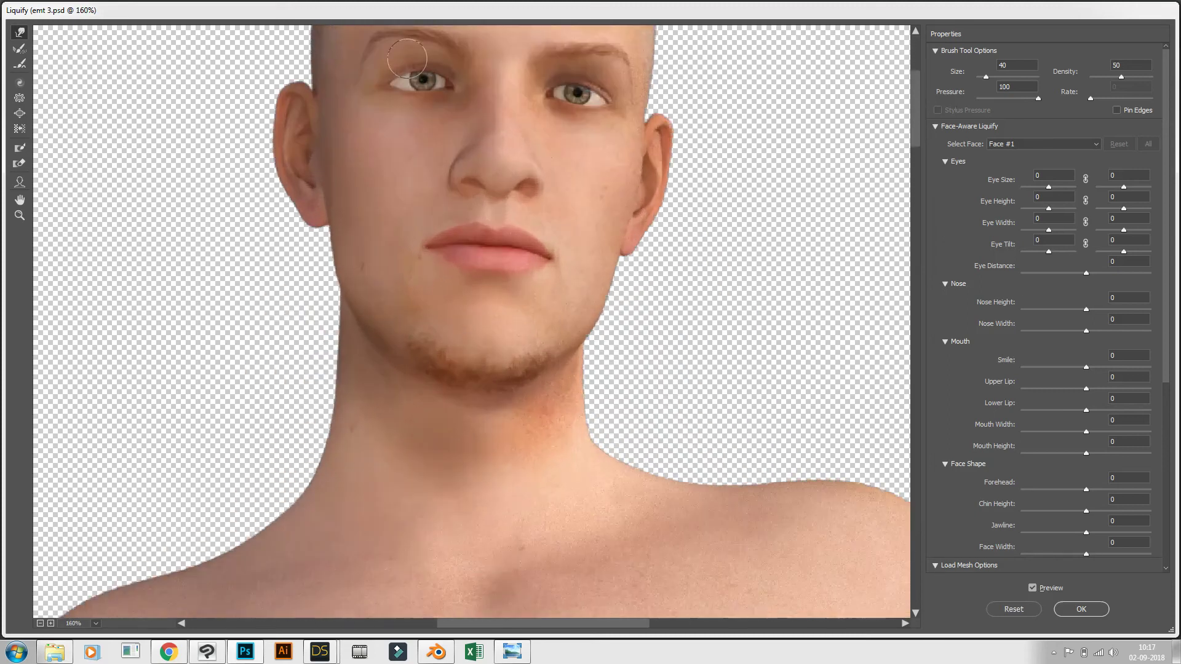
scroll(410, 82, up, 5)
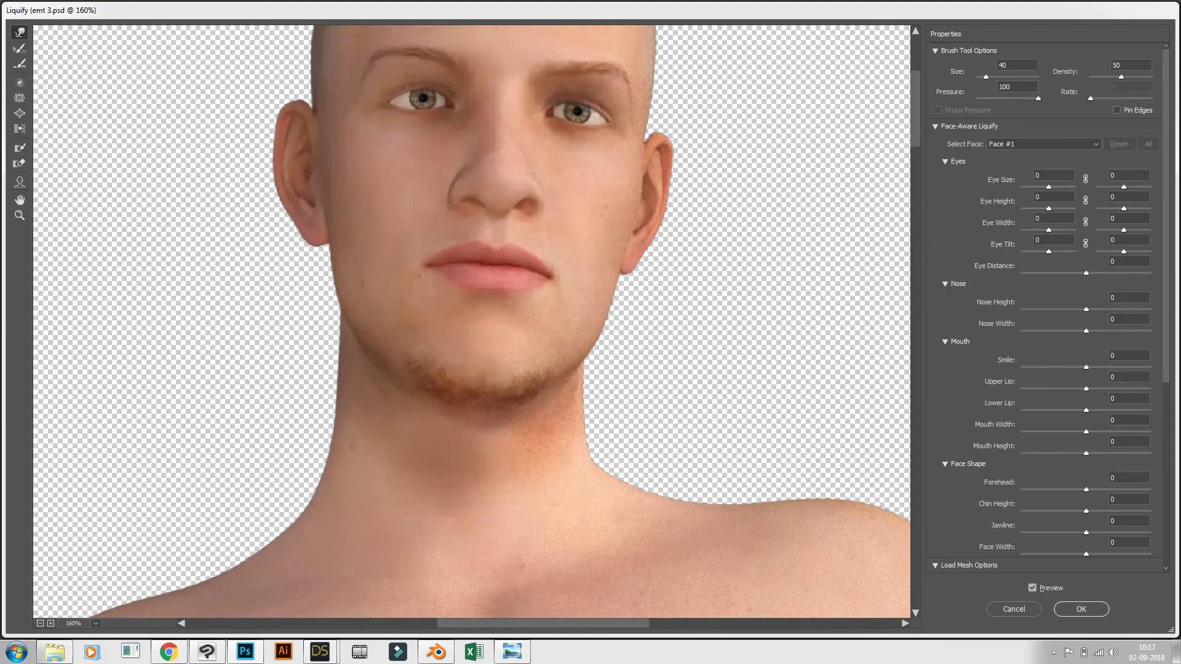
scroll(783, 246, down, 1)
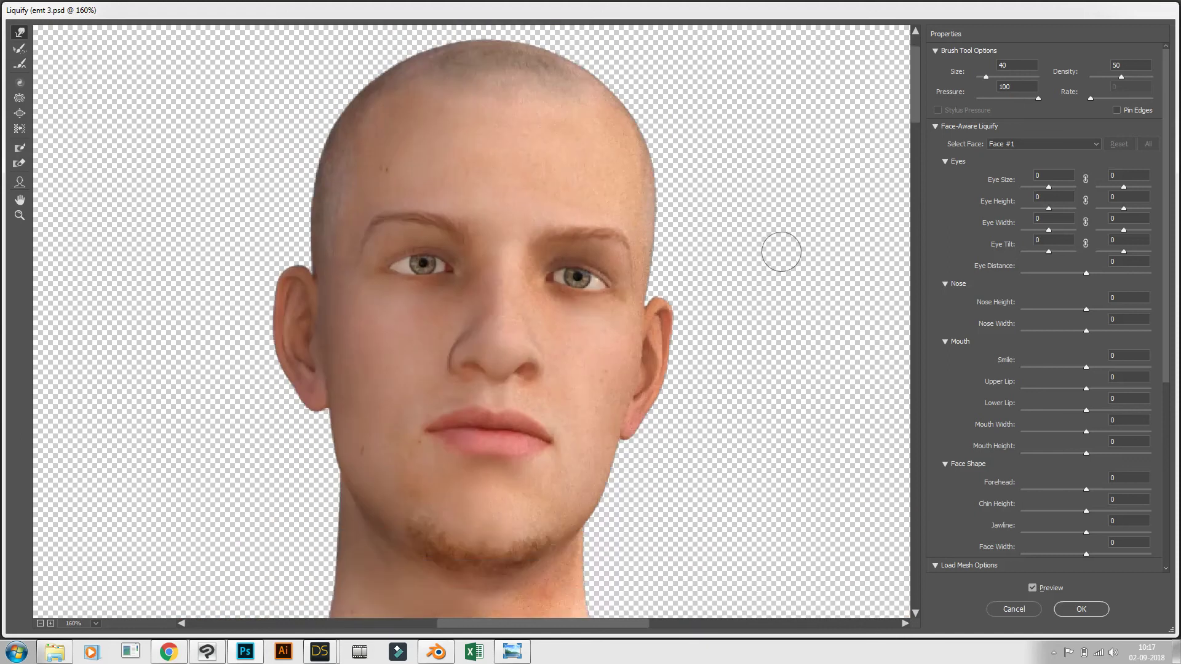
Try the left eye's size at -100 and at 100, and return it to 0.
click(1085, 243)
click(1086, 222)
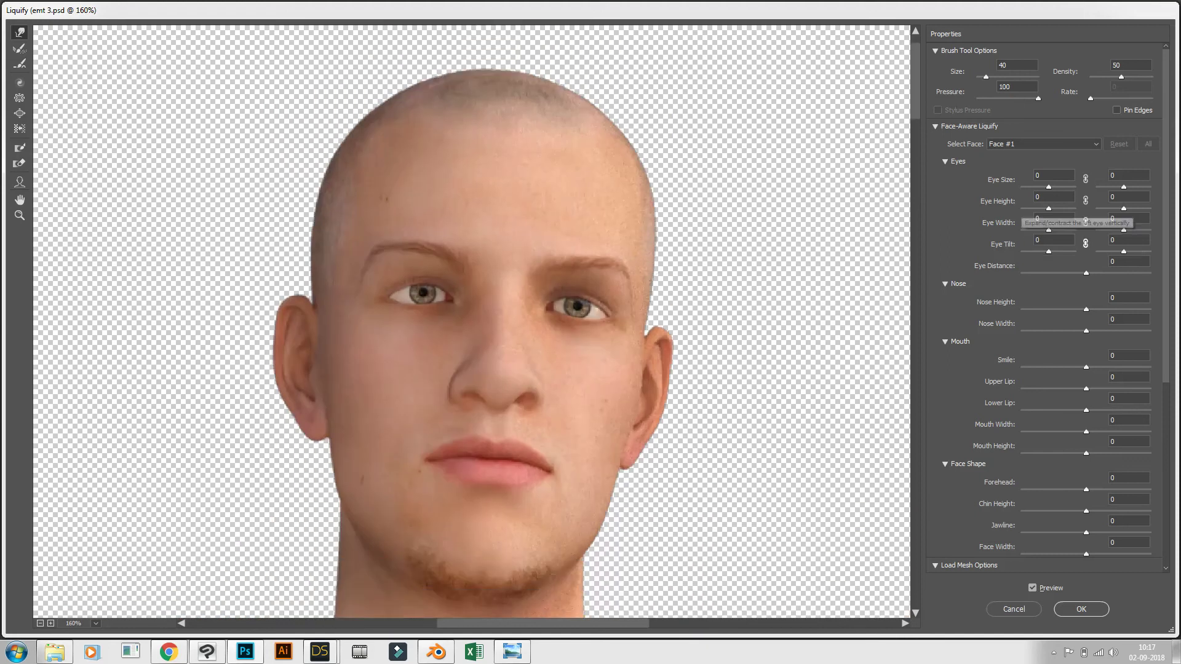
drag(1049, 187, 1022, 187)
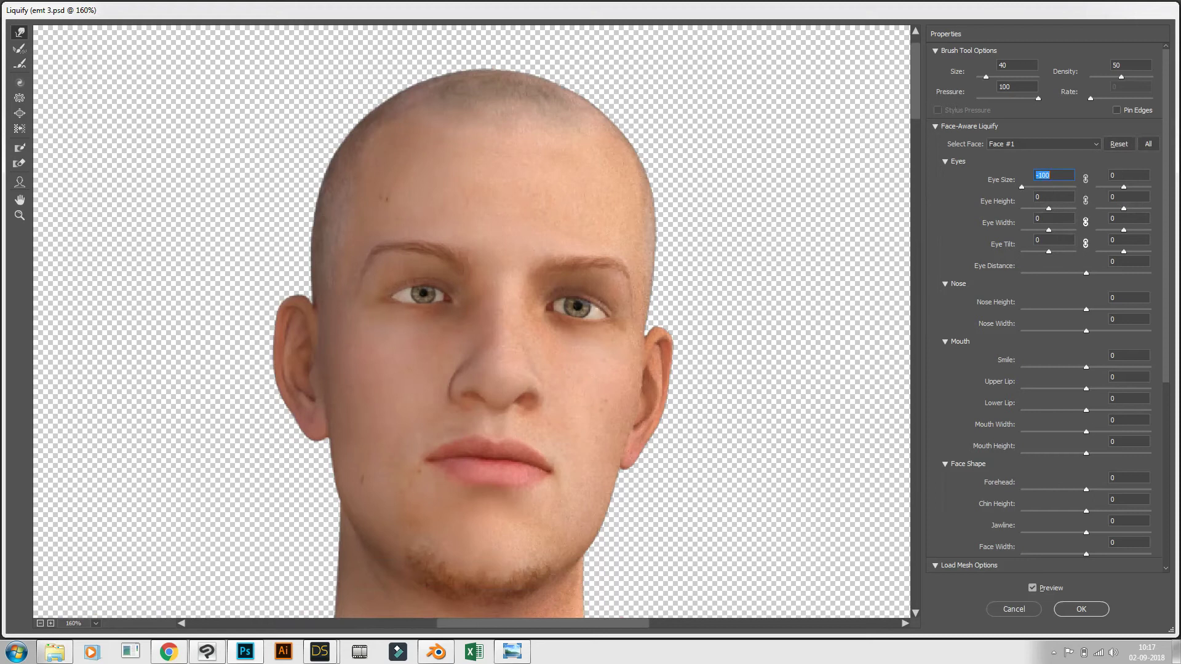
text(100)
key(Return)
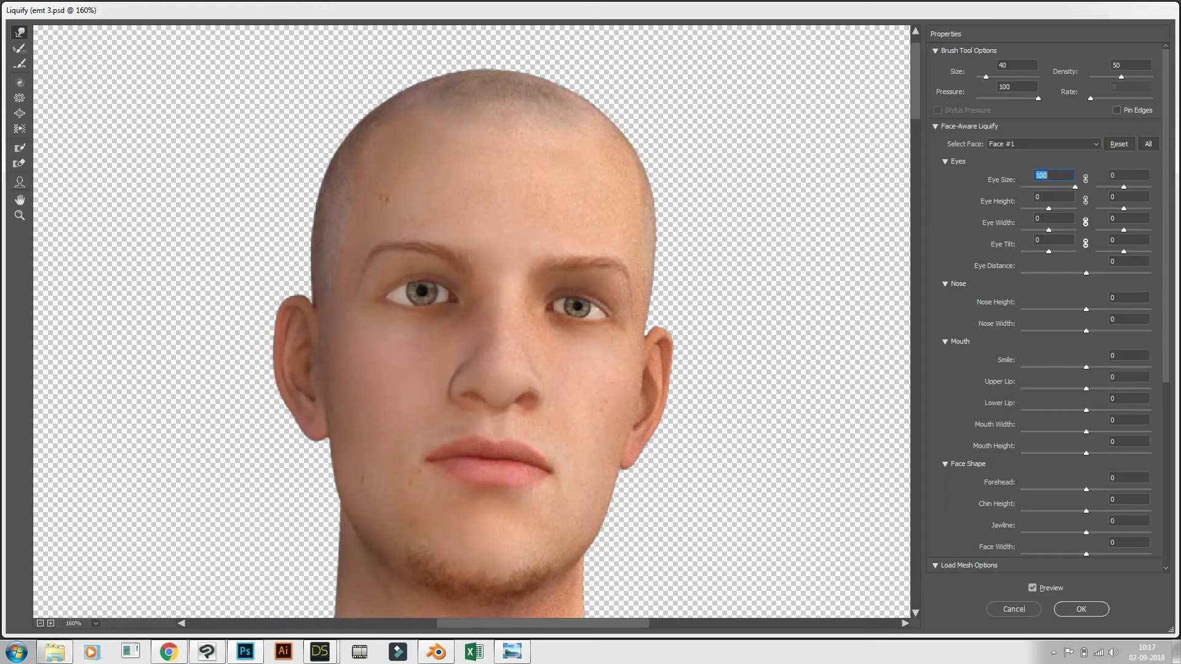
text(0)
key(Return)
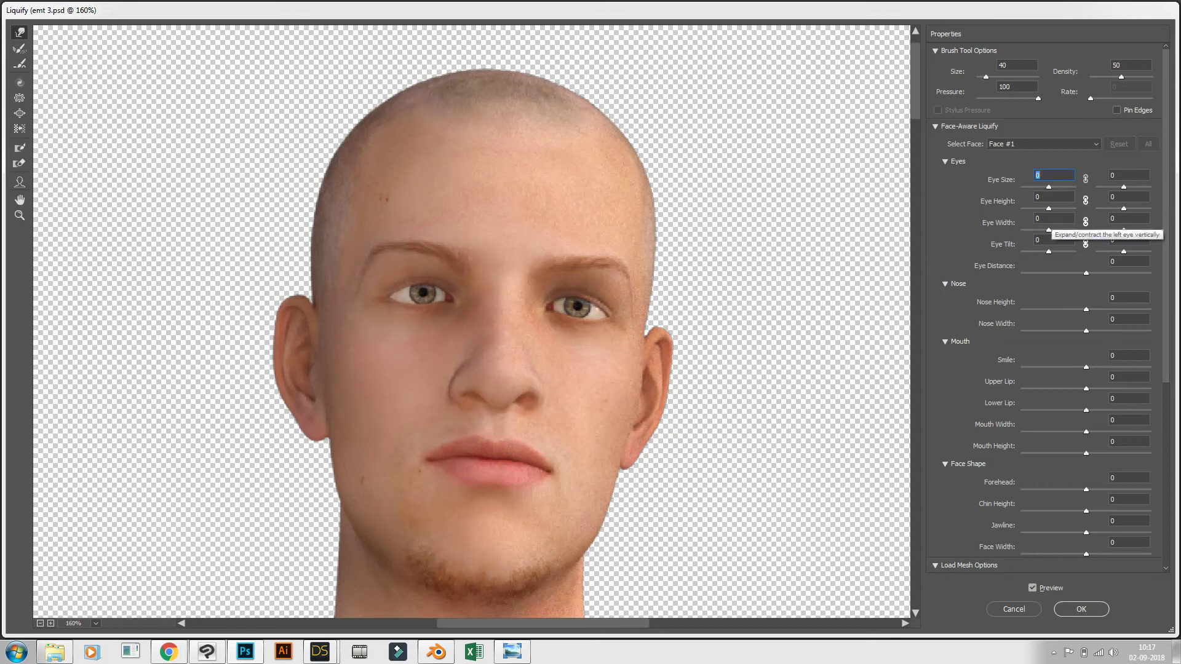
Set the left eye's height to 100 and the nose height to -100.
drag(1049, 208, 1021, 209)
text(100)
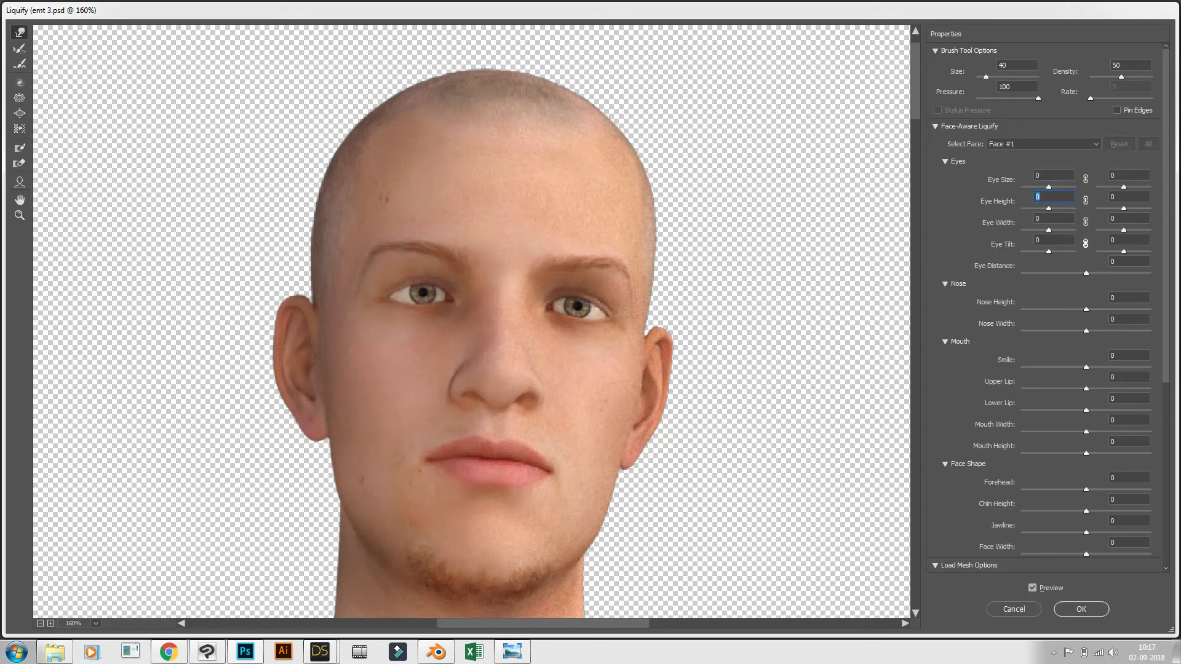
key(Return)
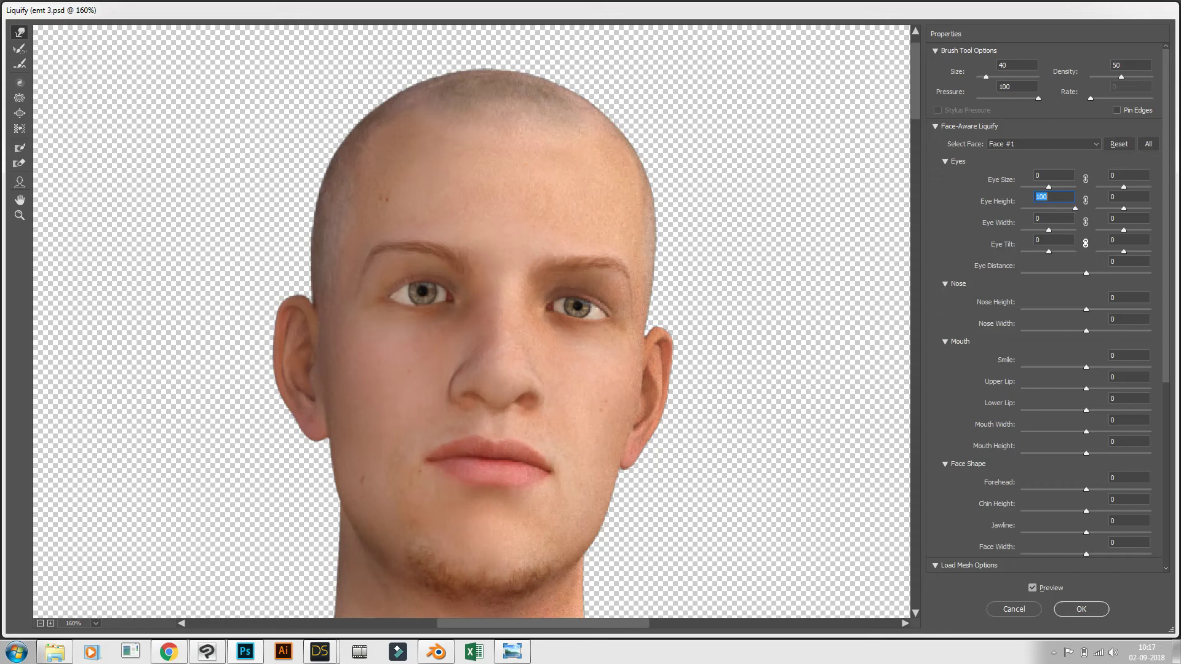
drag(1086, 310, 1021, 310)
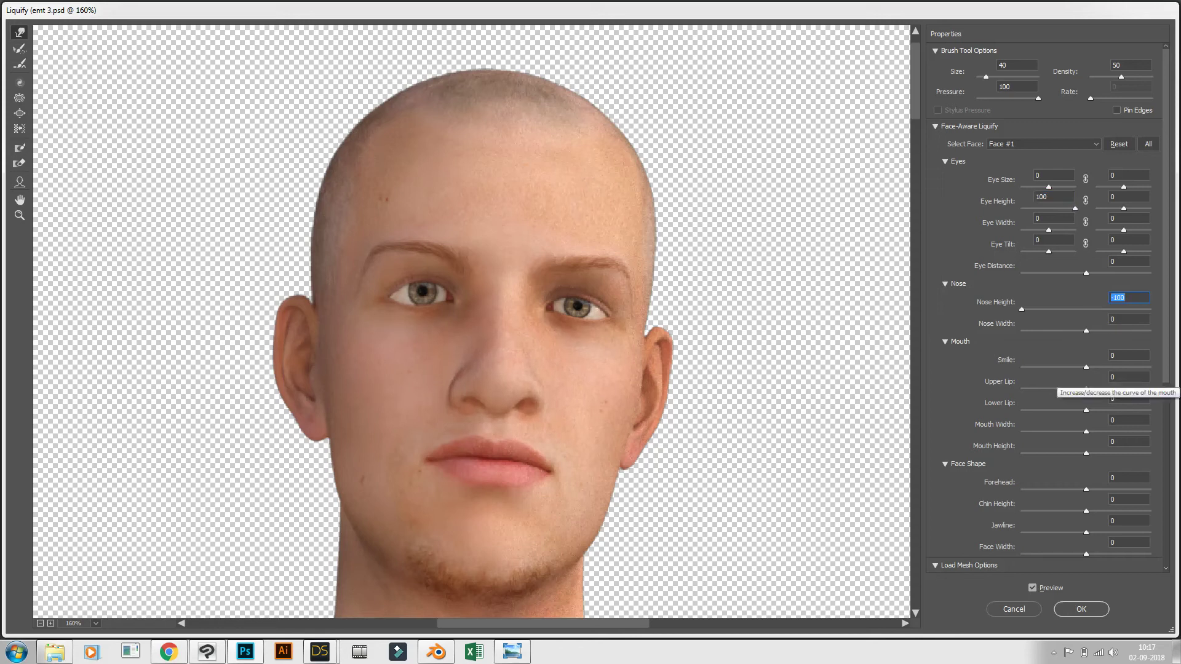
Raise the mouth's Smile value to 100.
drag(1086, 367, 1139, 367)
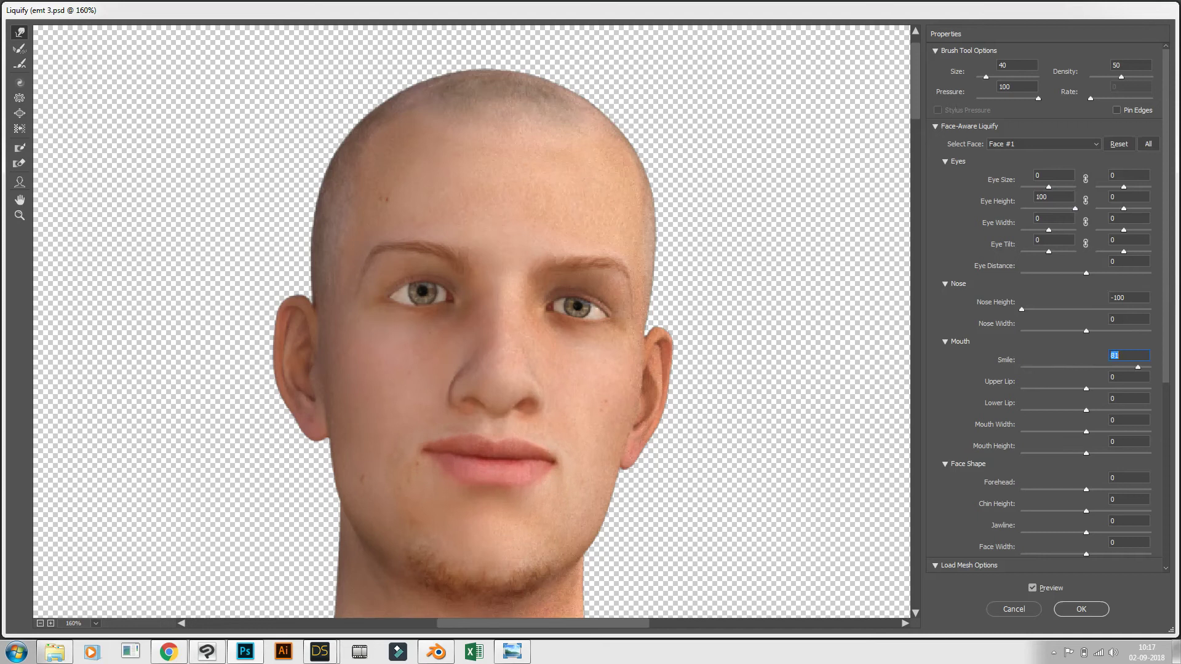
text(100)
key(Return)
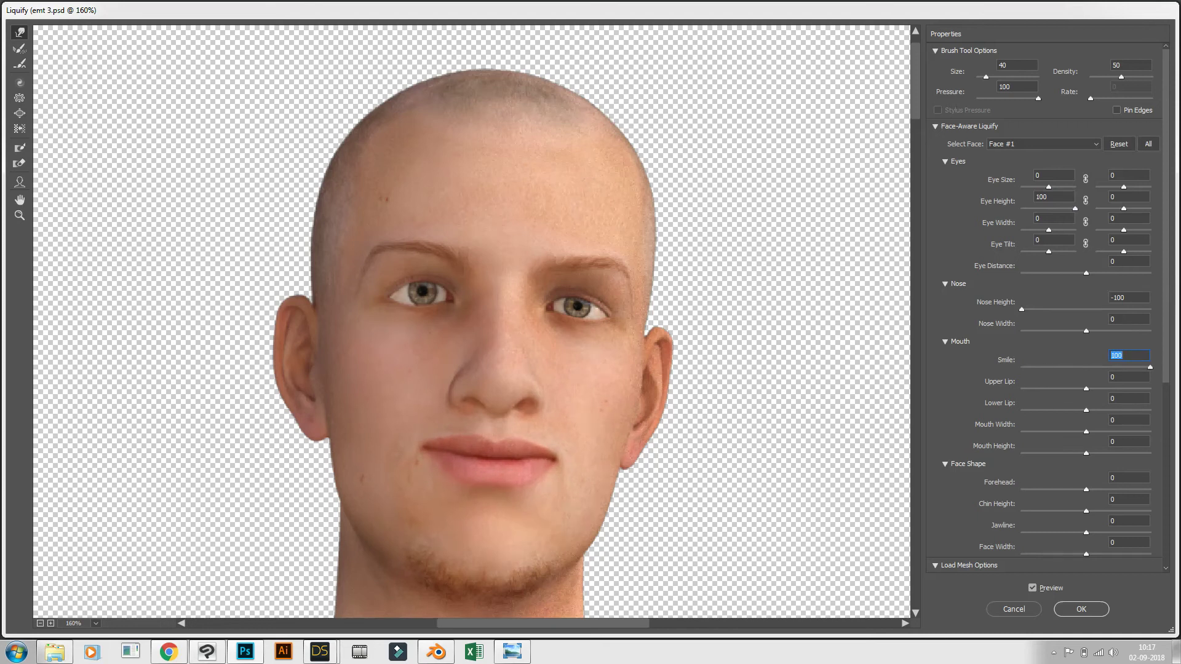
Try the Upper Lip value at -100 and at 100, and return it to 0.
drag(1086, 389, 1021, 389)
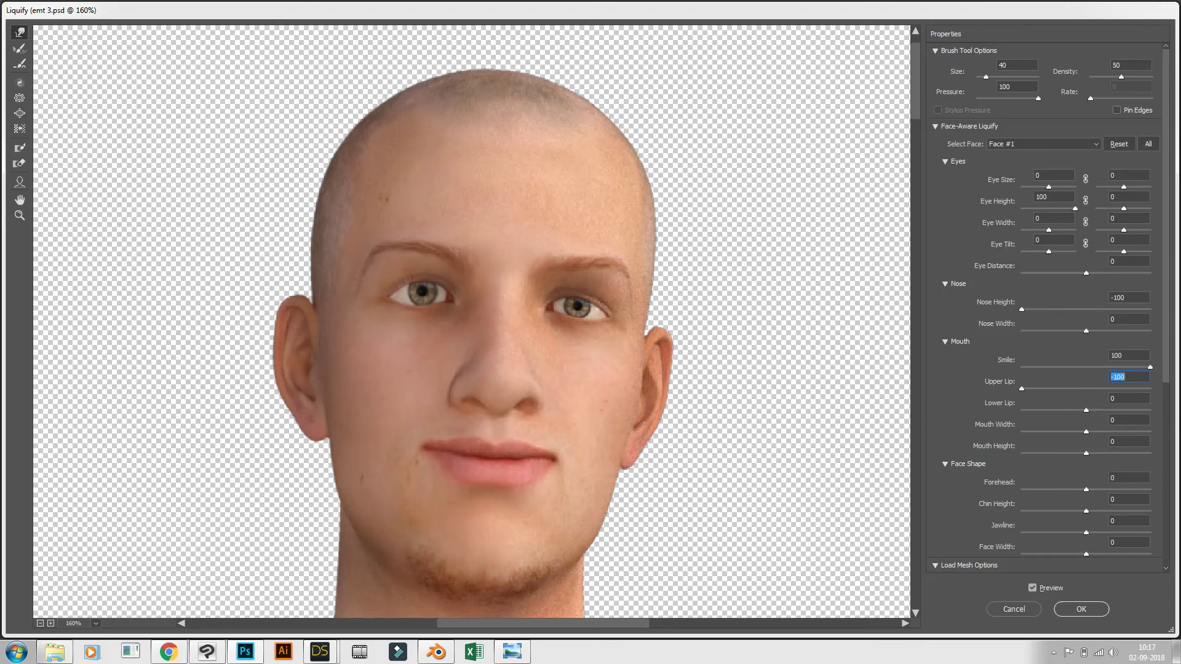
text(100)
key(Return)
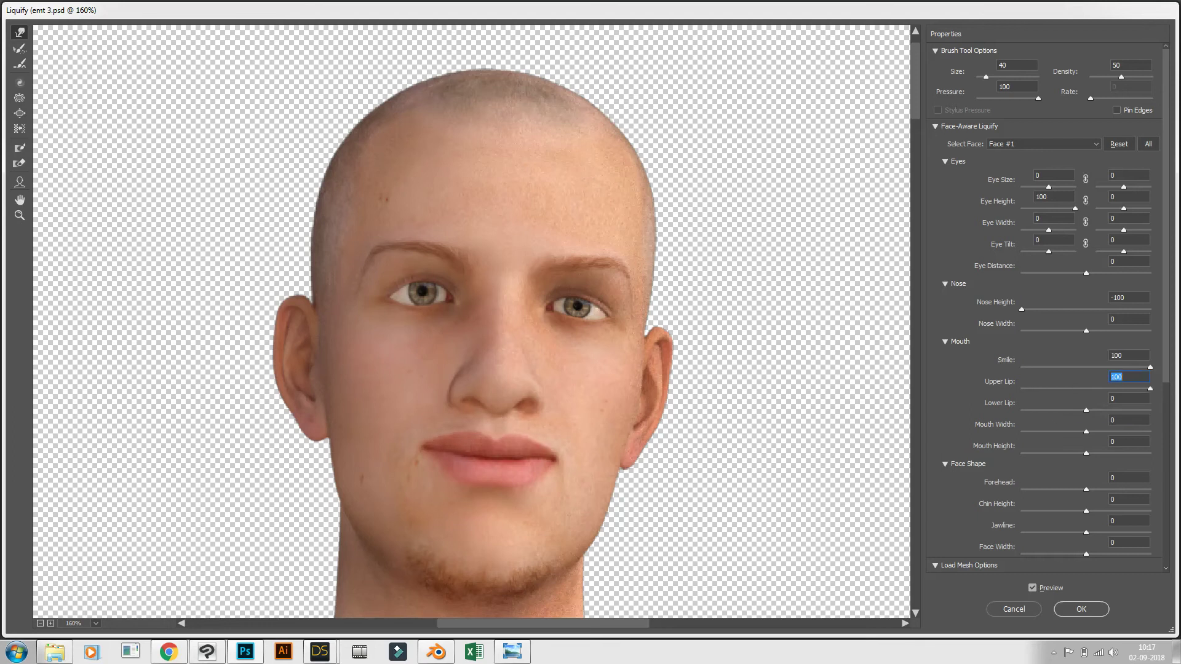
text(0)
key(Return)
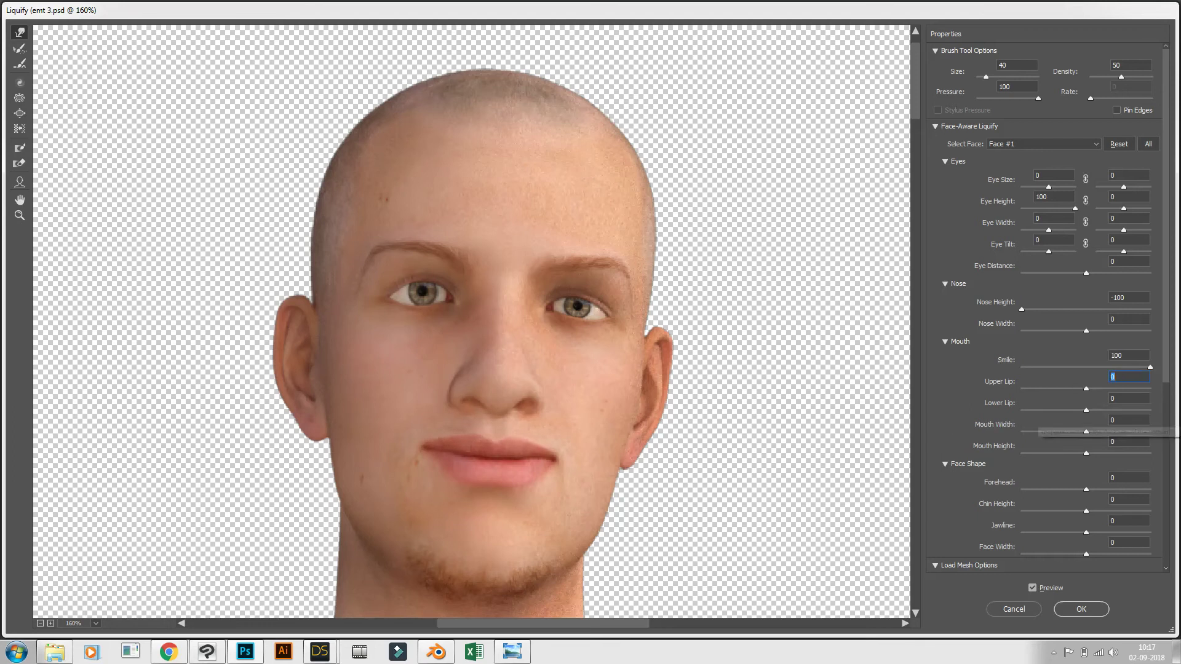
Try the Lower Lip value at -100 and at 100, and settle on 36.
key(Tab)
text(-100)
key(Return)
text(100)
key(Return)
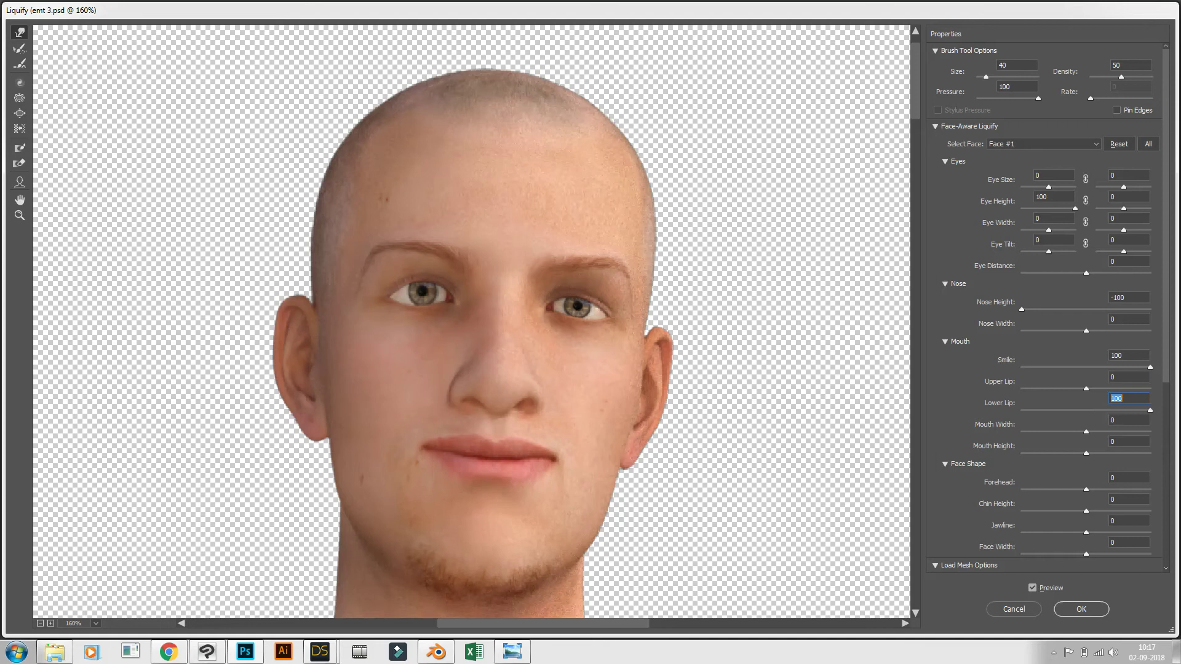
text(36)
key(Return)
Apply the Liquify face changes to Layer 1 copy 2, and undo the filter.
scroll(630, 430, down, 3)
scroll(630, 429, down, 1)
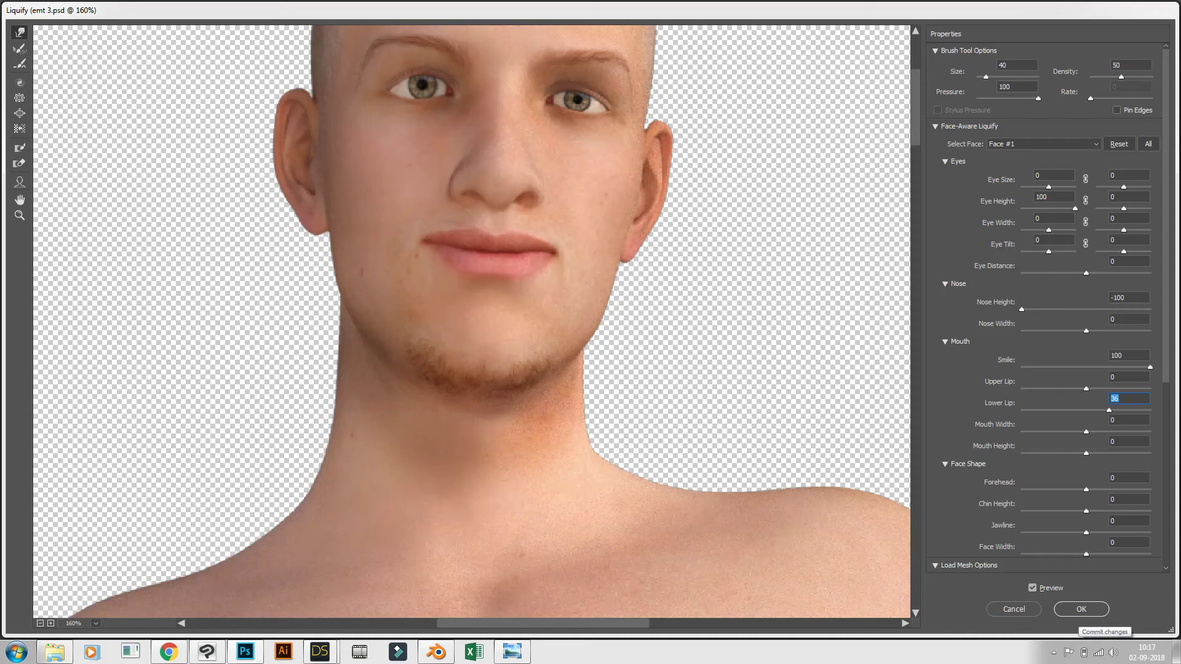
click(1080, 609)
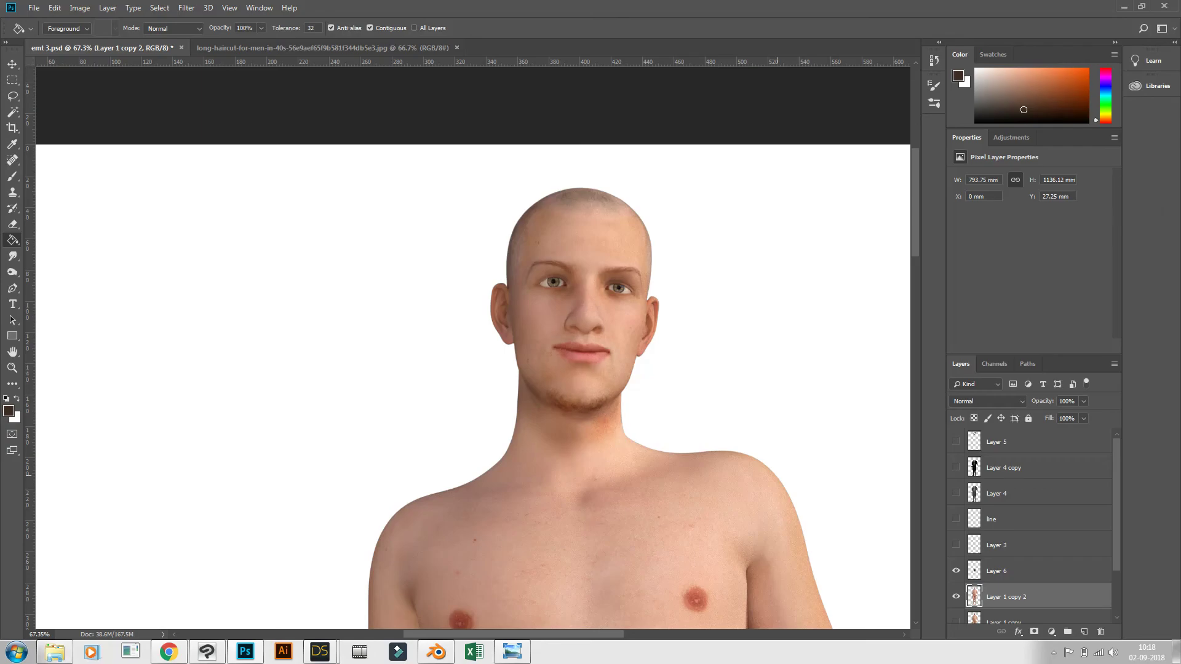
key(ctrl+z)
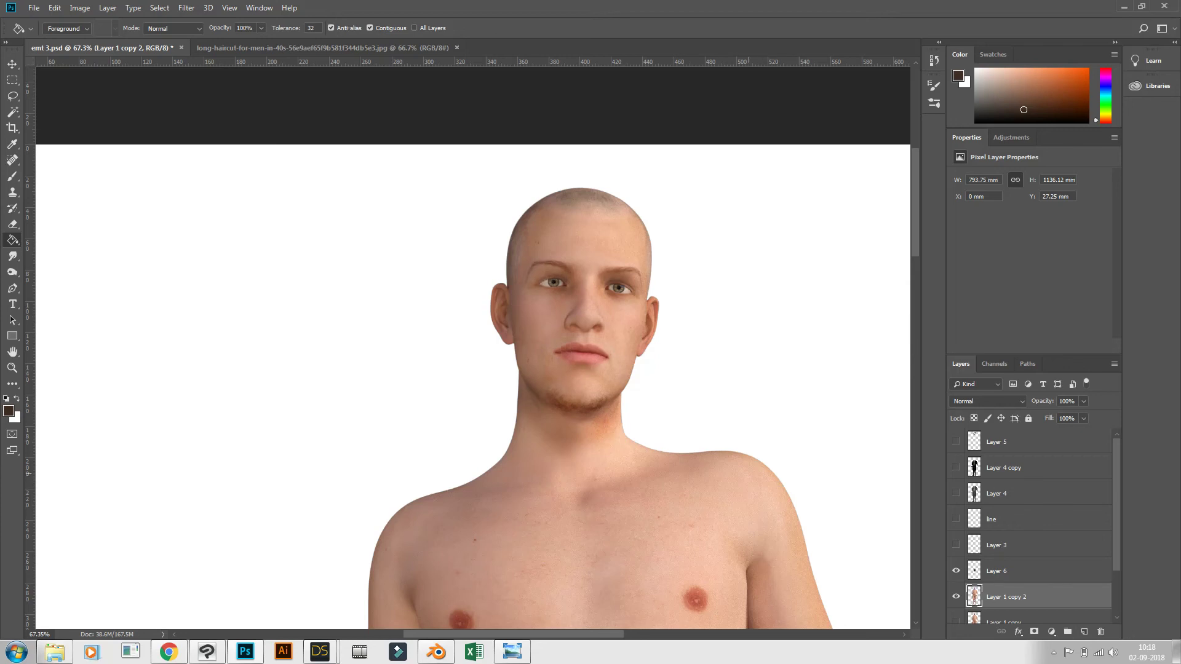
Preview the suit on Layer 4 and Layer 4 copy with and without the body, and restore only the body layers' visibility.
scroll(472, 381, down, 1)
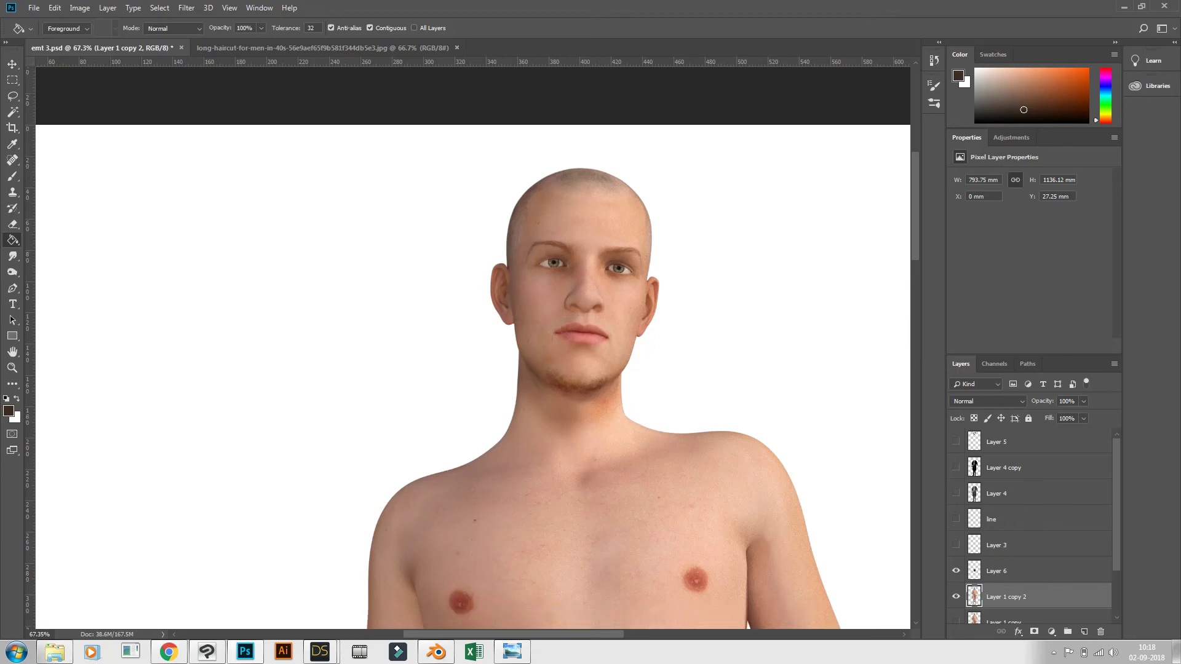
scroll(473, 382, down, 2)
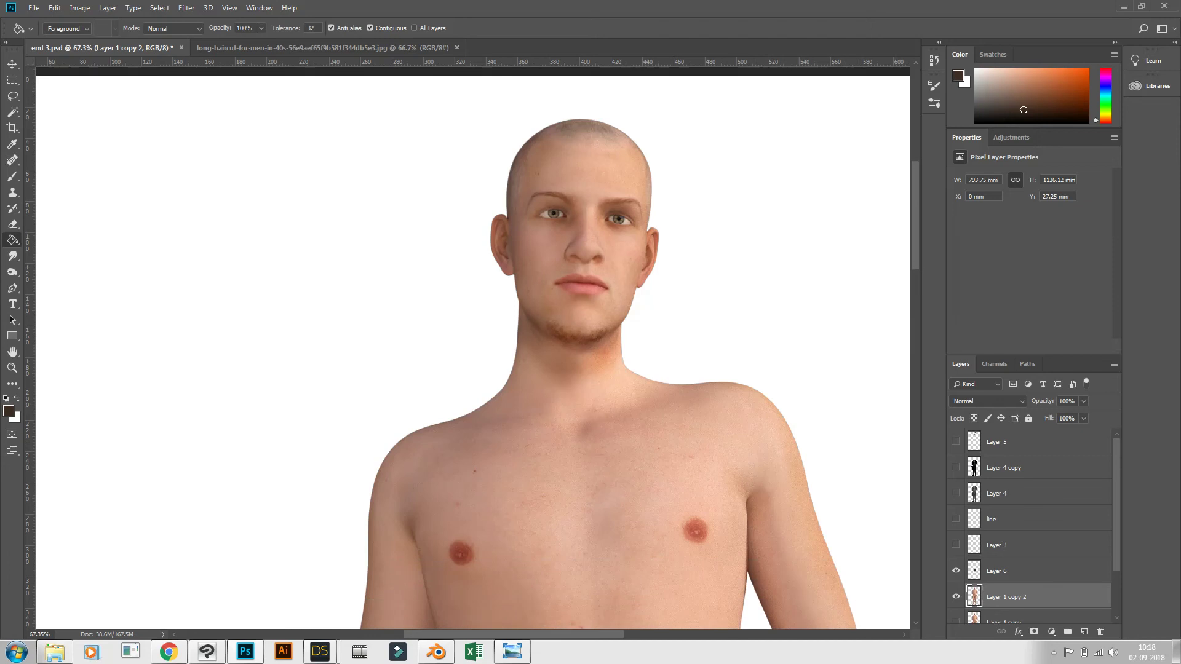
click(956, 494)
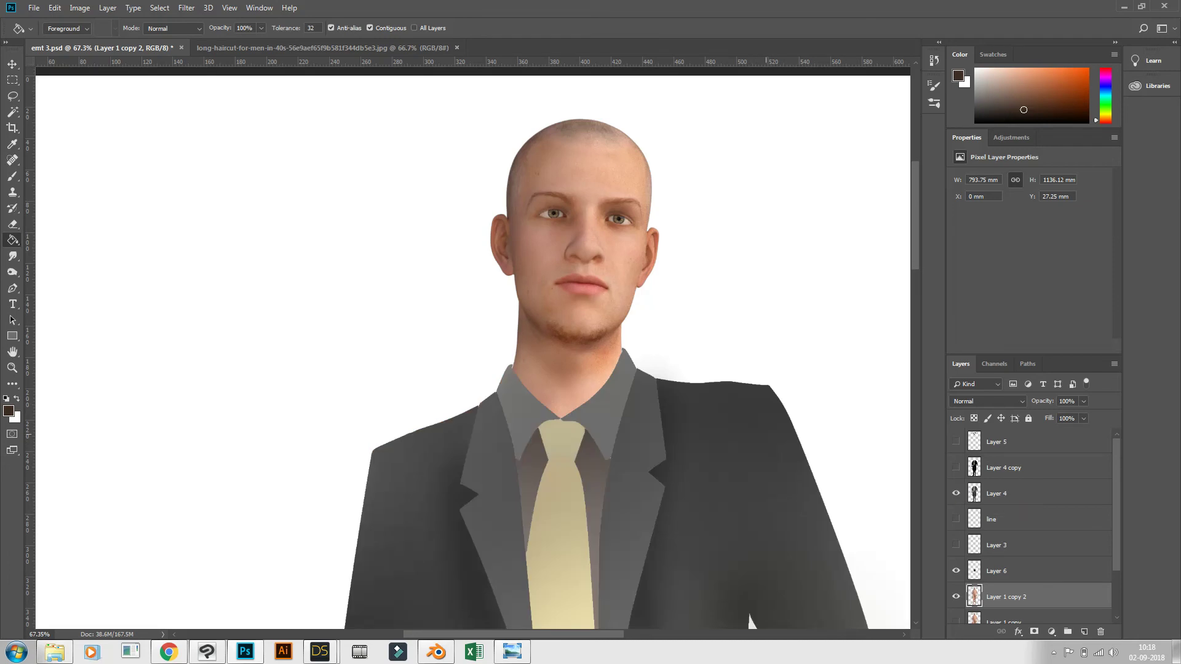
click(956, 468)
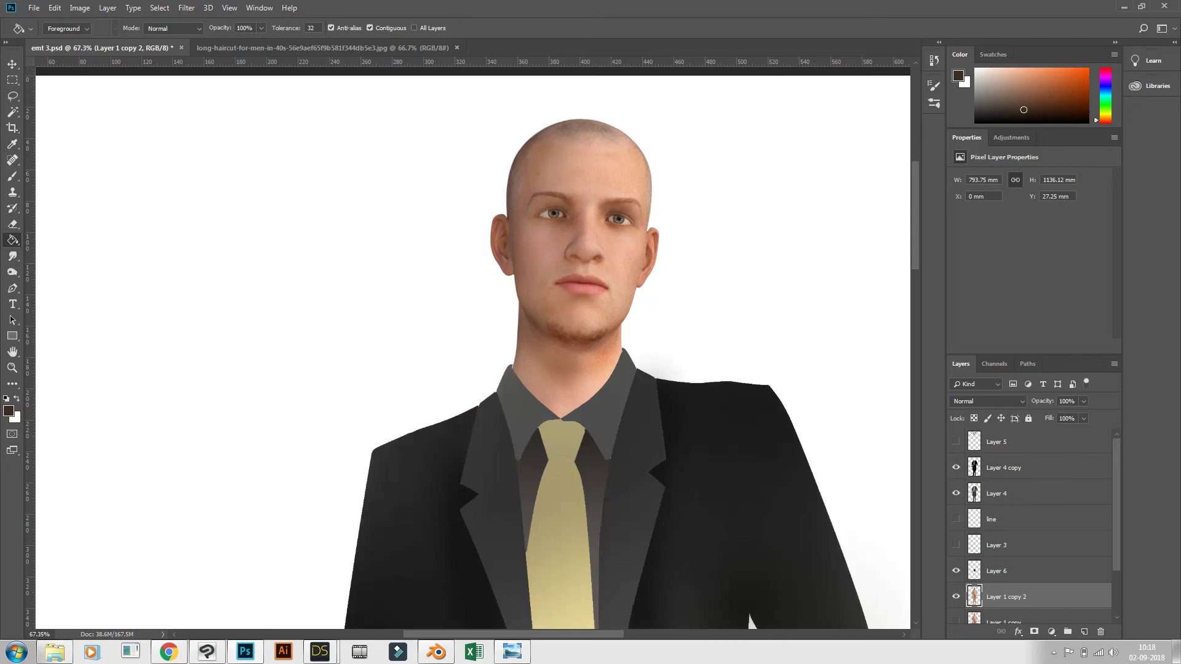
click(956, 597)
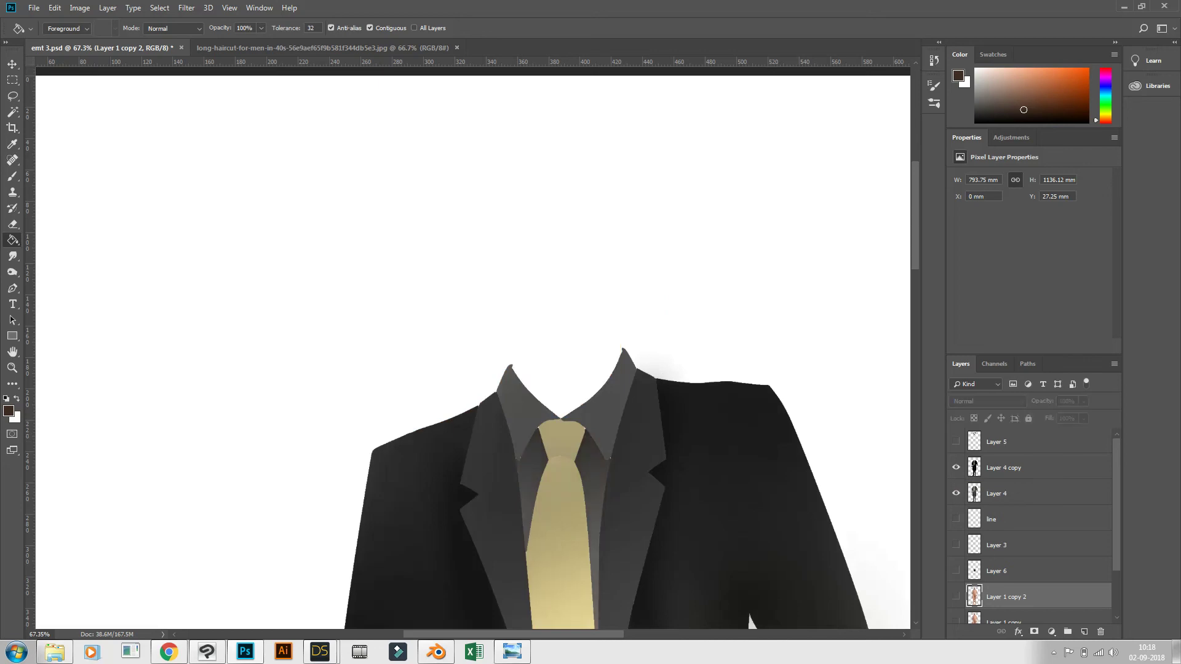
click(956, 494)
click(956, 468)
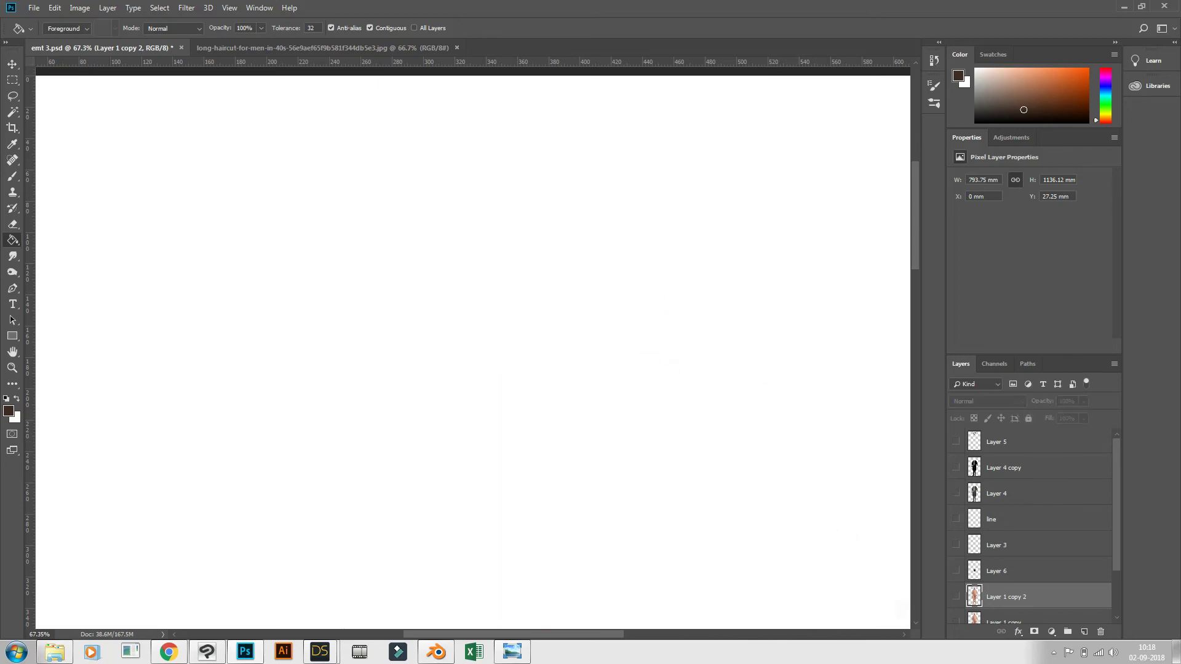
click(956, 571)
click(956, 597)
Lower the opacity of Layer 1 copy 2 to 11%, and show and select the line layer.
click(1084, 402)
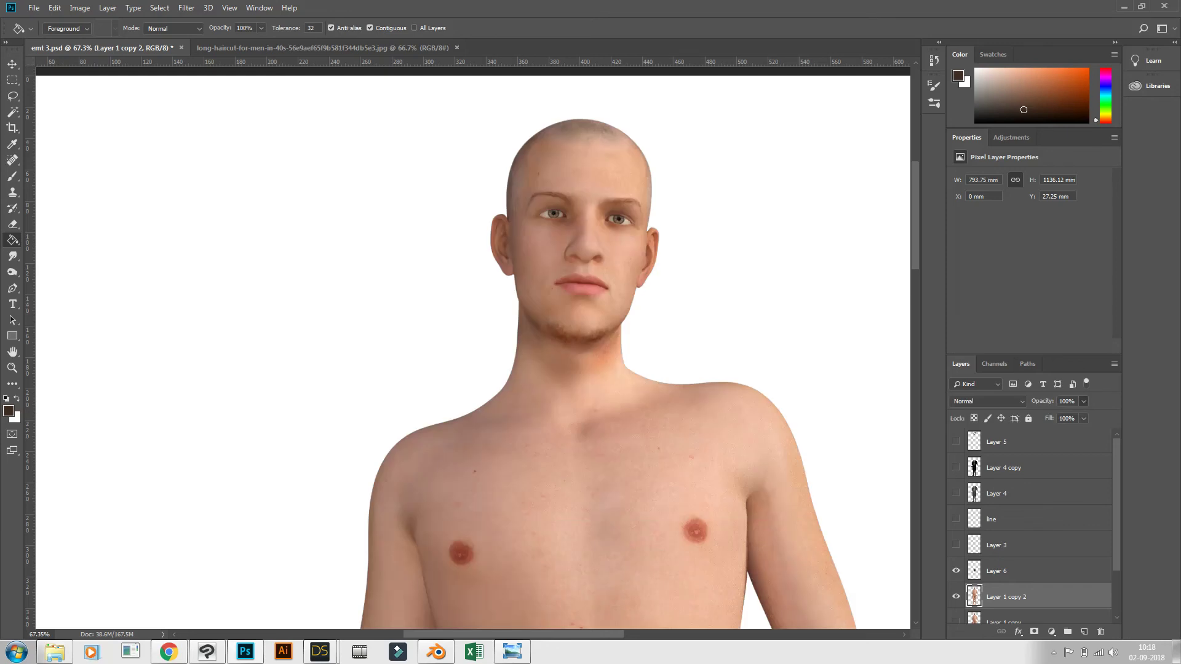
drag(1087, 416, 1034, 416)
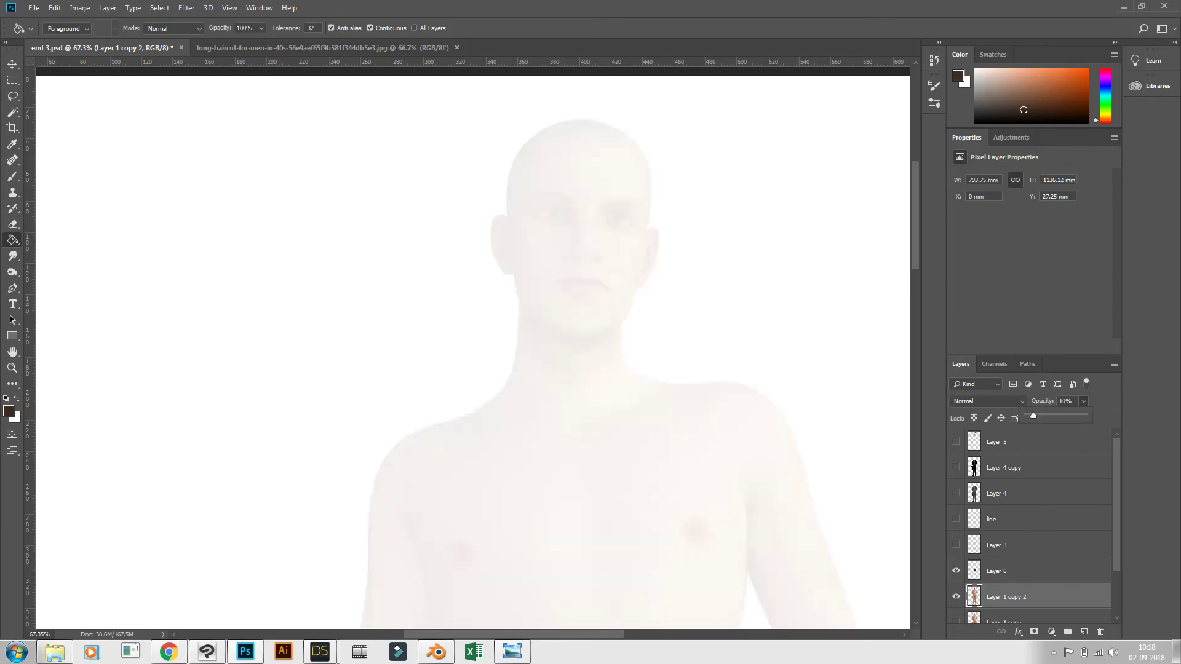
click(956, 519)
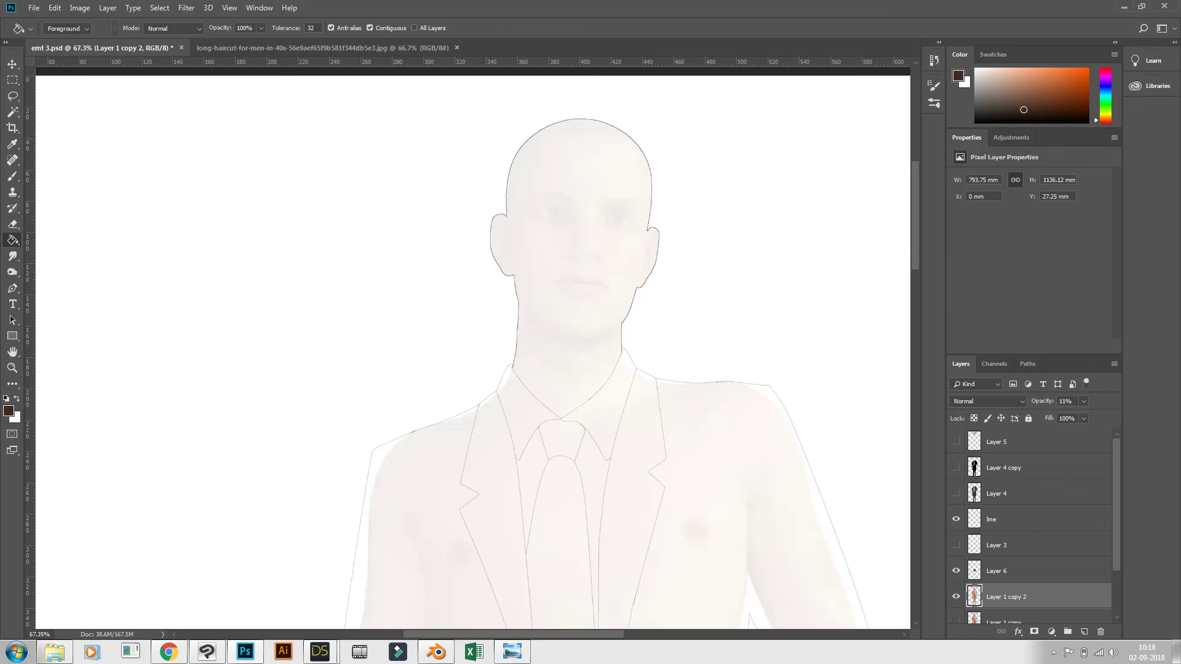
click(1015, 519)
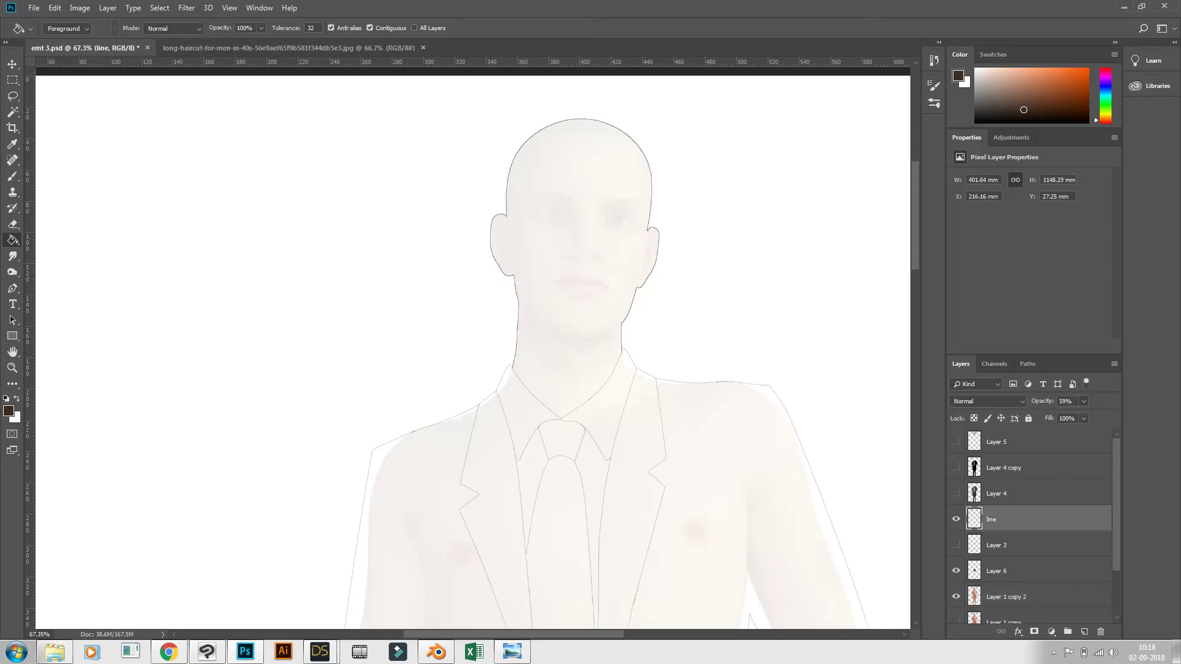
Raise the line layer's opacity to 100% and select the jacket panel and sleeve on the figure's left side with the Magic Wand.
click(1084, 401)
drag(1083, 416, 1107, 416)
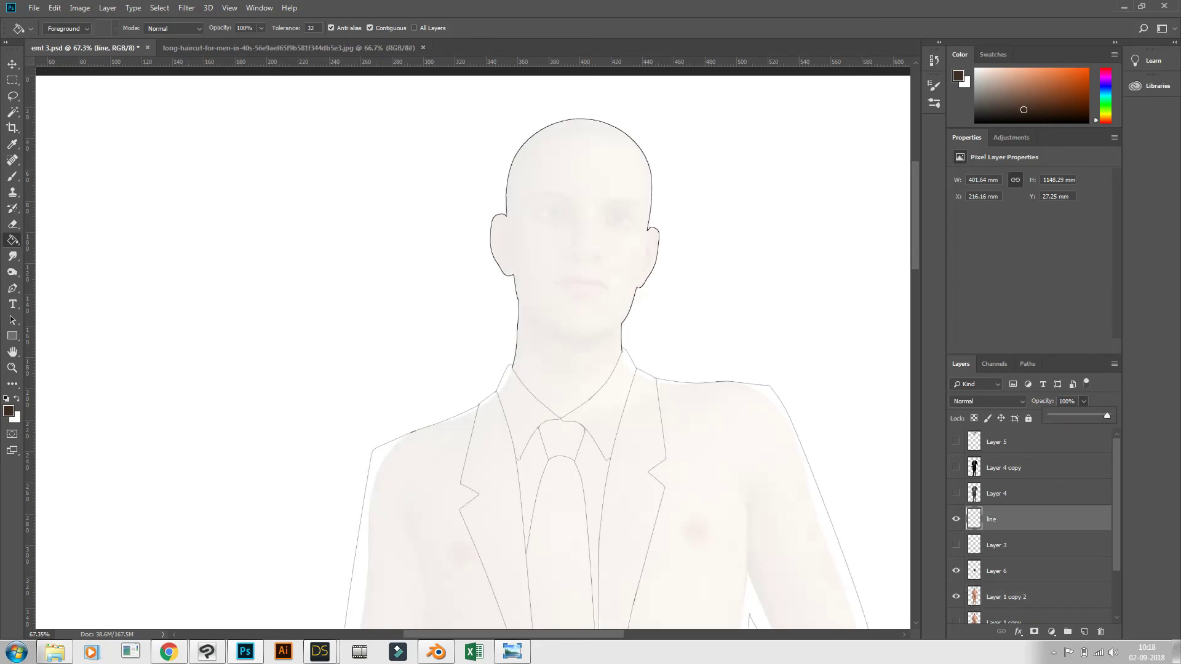
scroll(473, 348, down, 3)
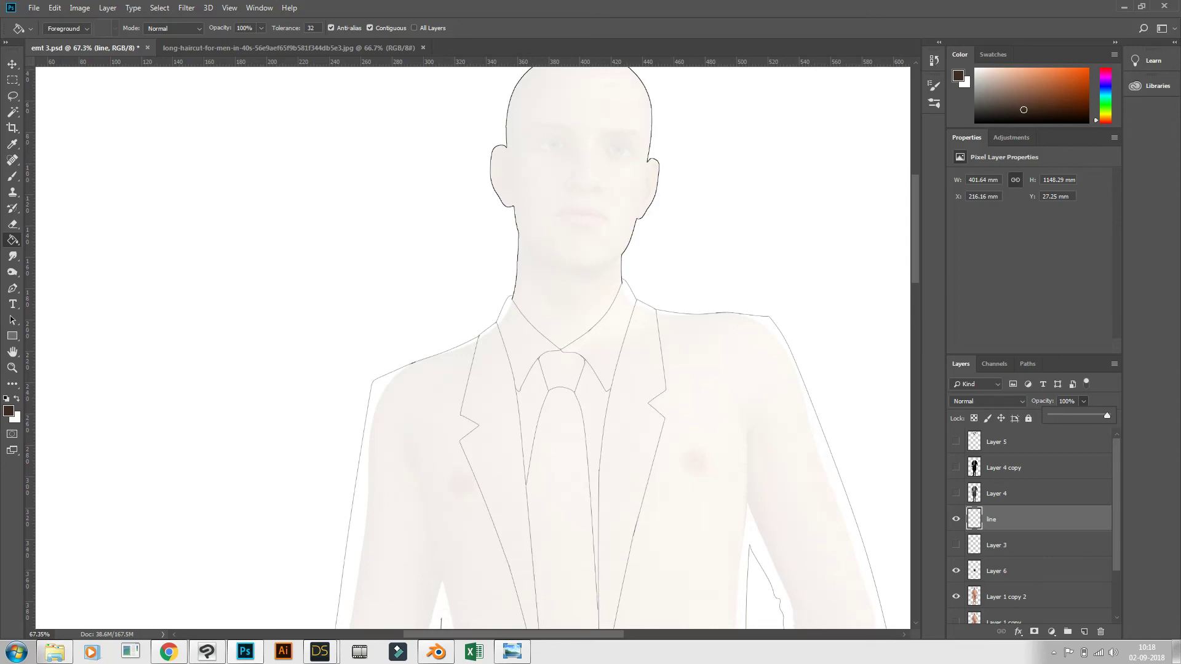
key(w)
click(707, 418)
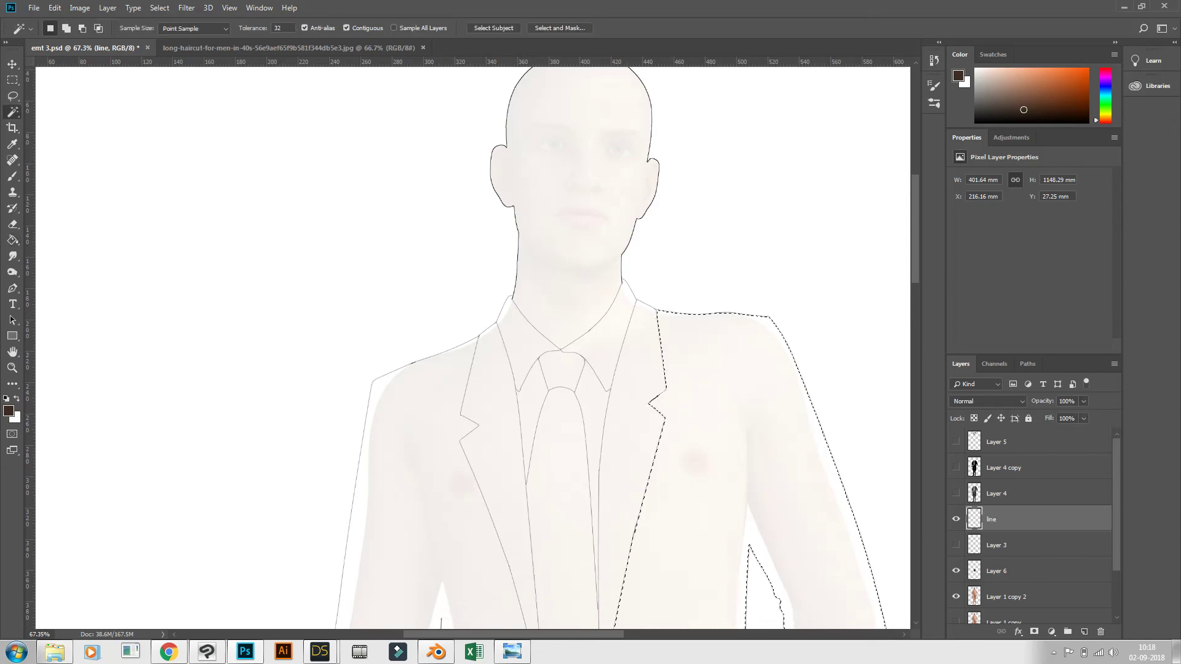
Make Layer 4 the active layer, and show the suit on Layer 4 and Layer 4 copy.
click(1004, 468)
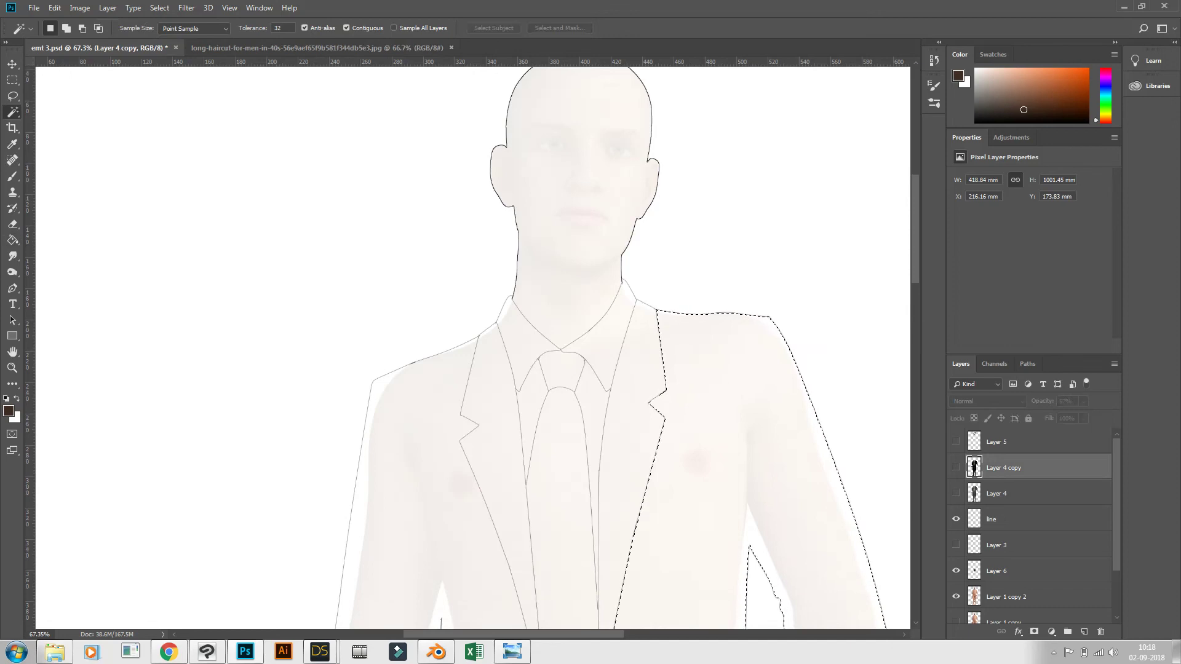
click(1004, 493)
click(956, 494)
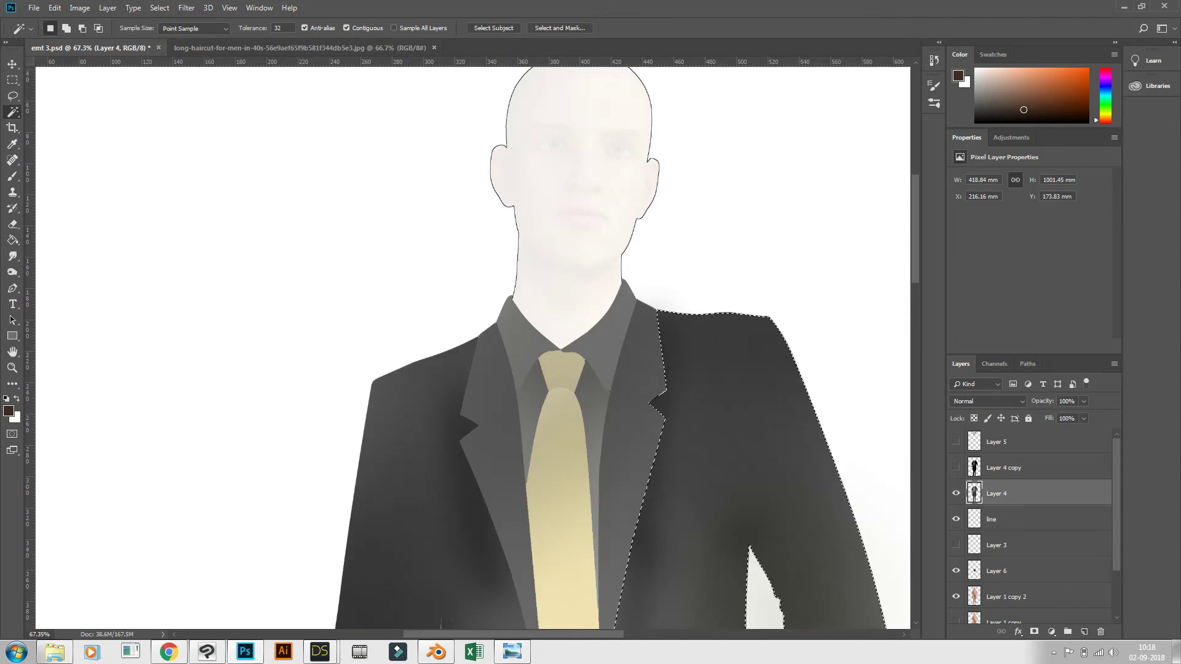
click(956, 468)
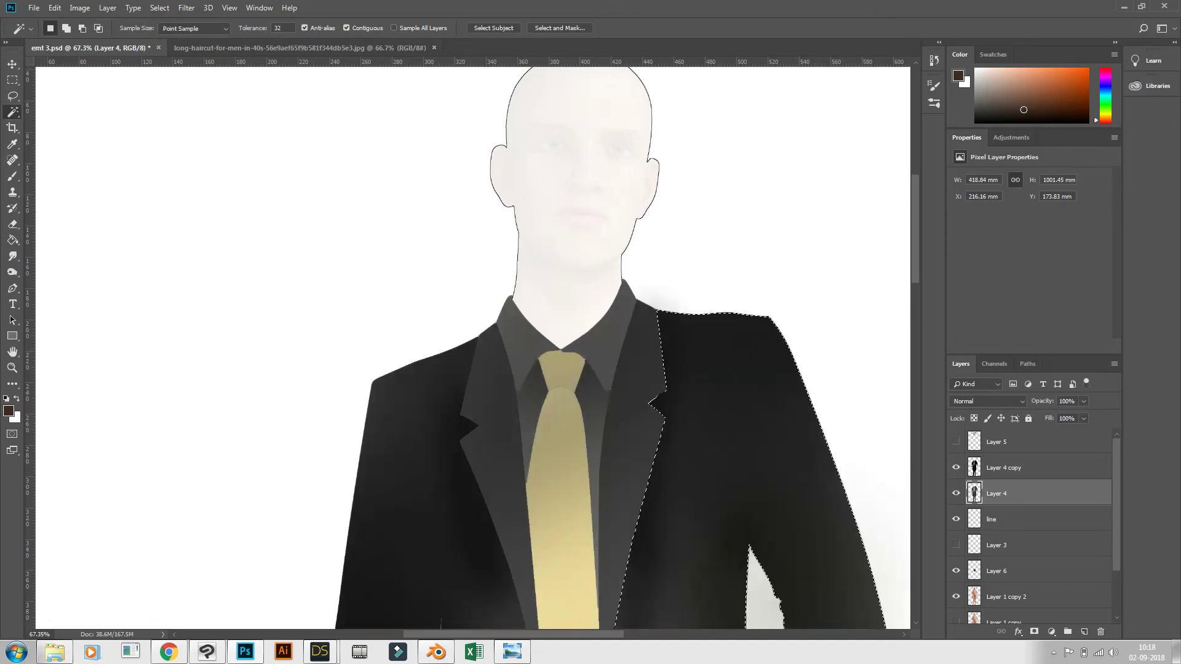
scroll(472, 347, down, 3)
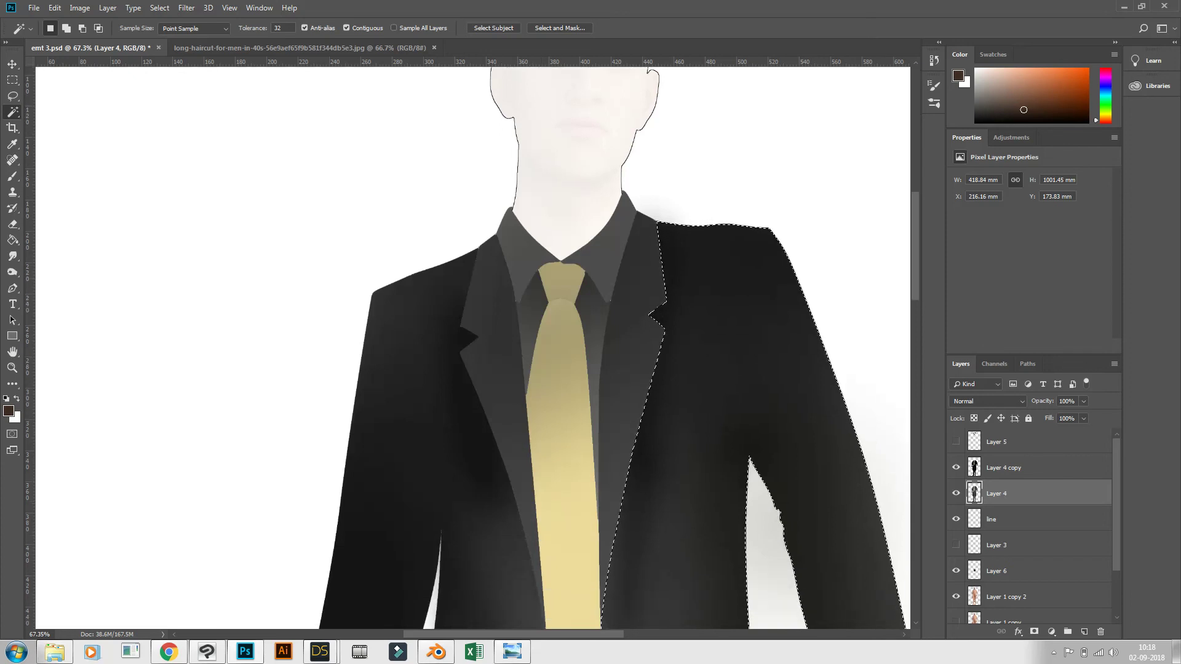
Set the opacity of Layer 1 copy 2 to 100%.
click(1006, 597)
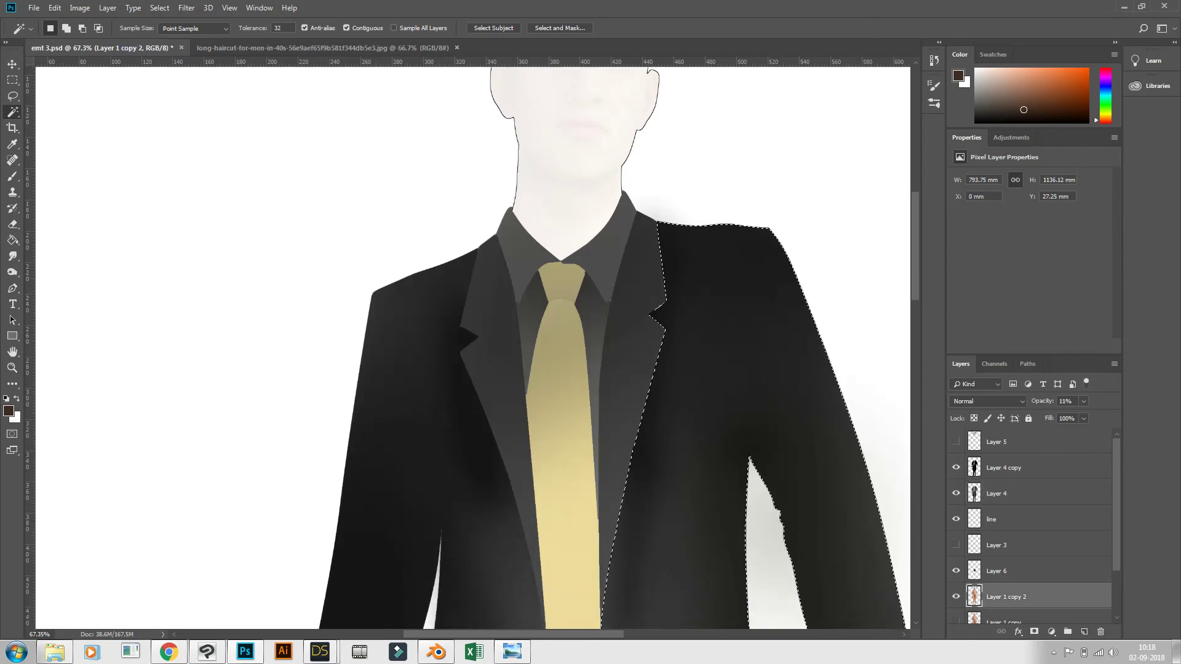
click(1083, 401)
drag(1063, 416, 1112, 416)
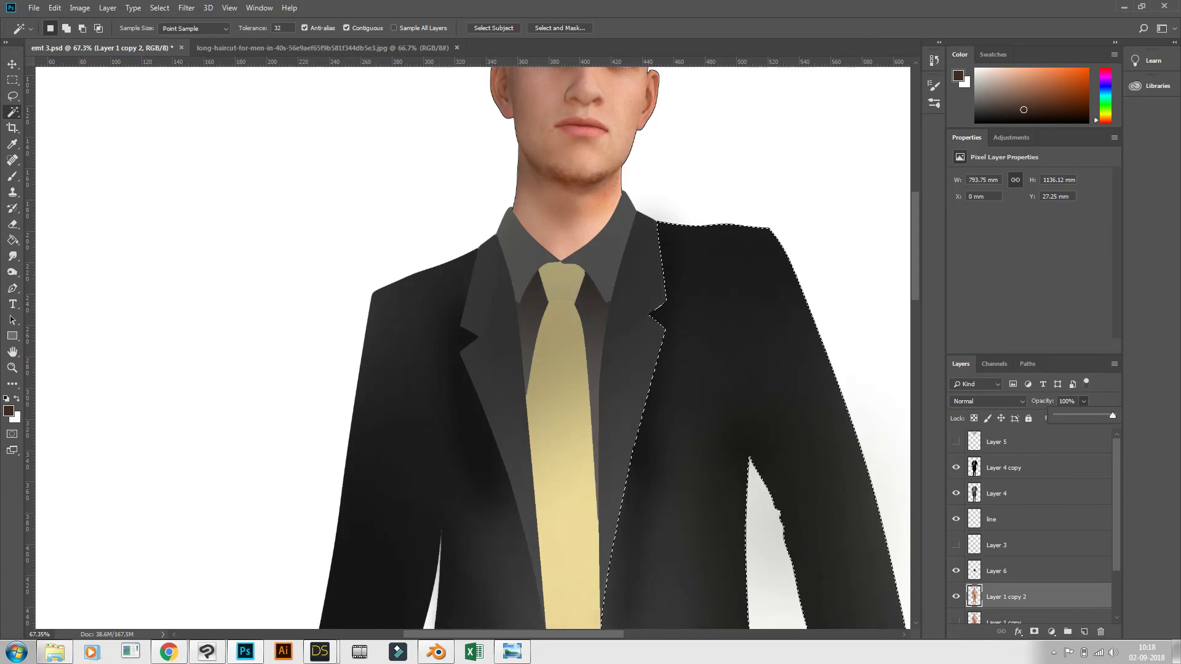
scroll(472, 348, up, 3)
scroll(473, 348, up, 2)
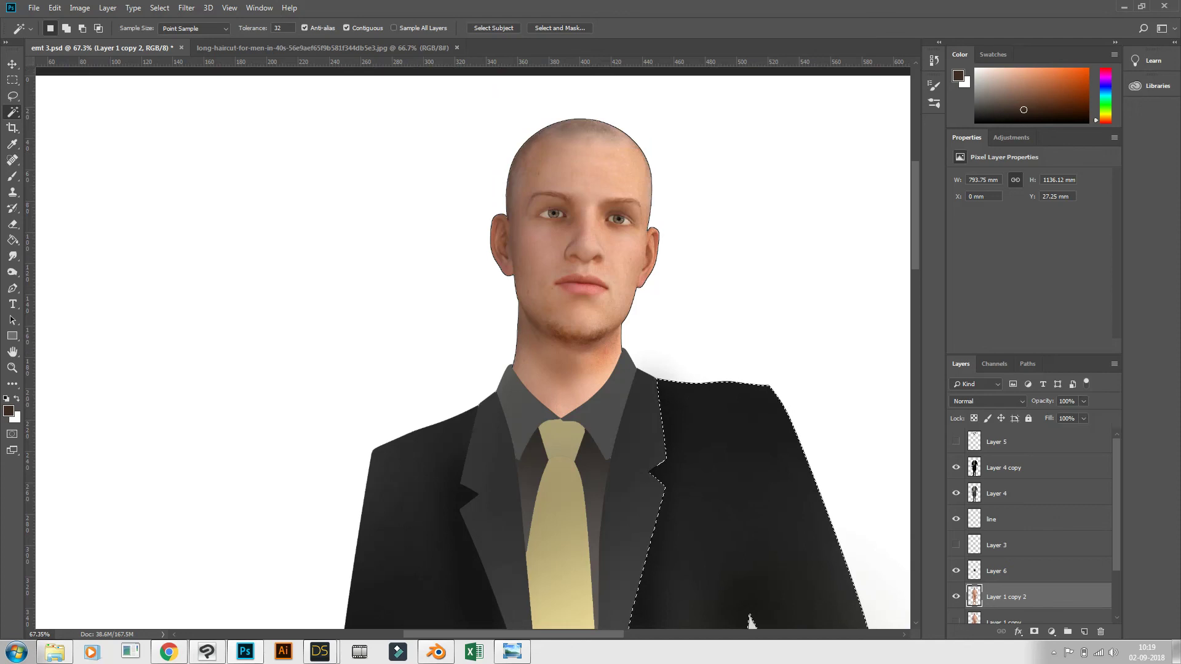
Show the hair and beard on Layer 5, and clear the jacket selection.
click(956, 441)
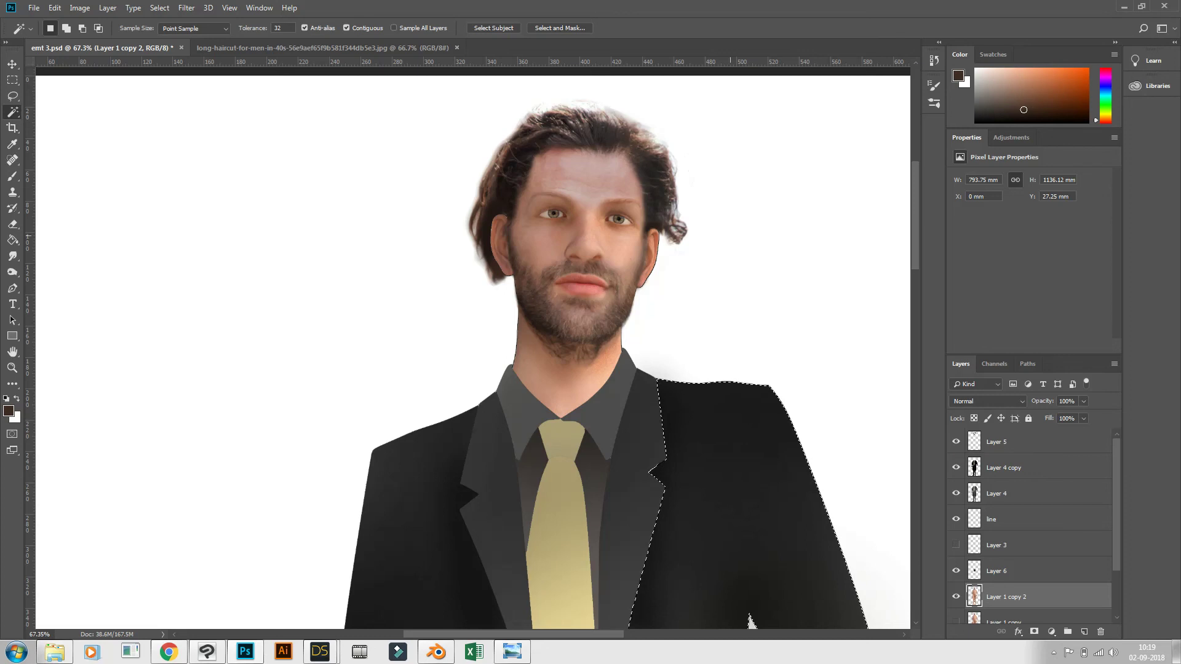
scroll(590, 195, up, 5)
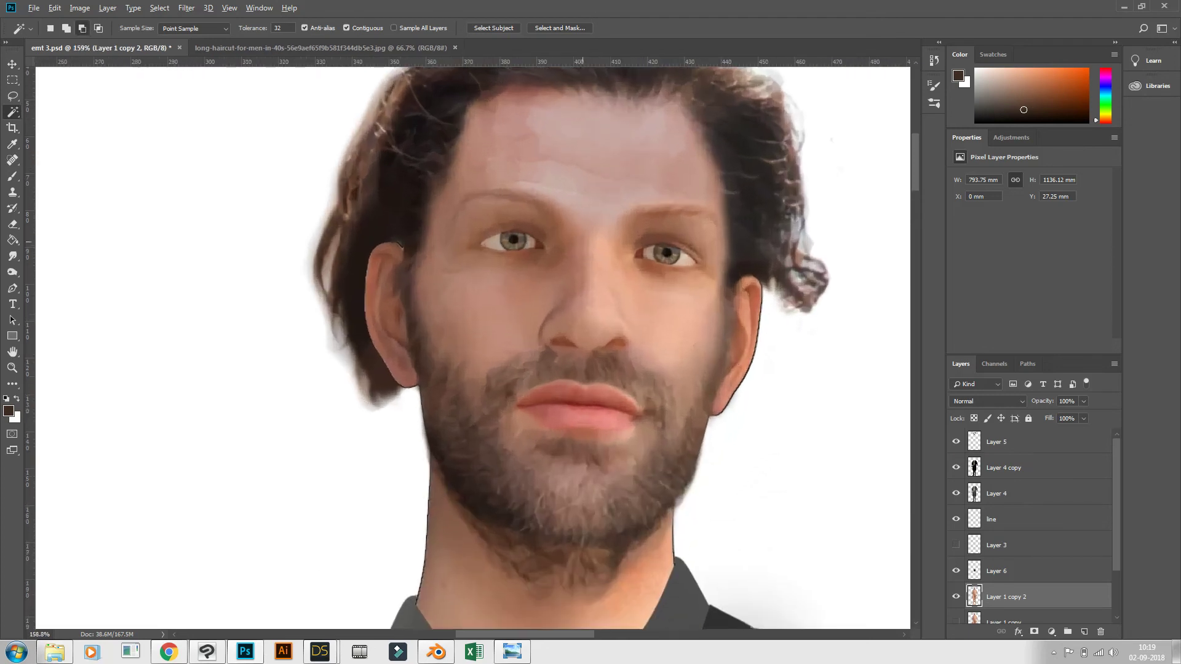
scroll(590, 244, down, 6)
scroll(590, 243, down, 3)
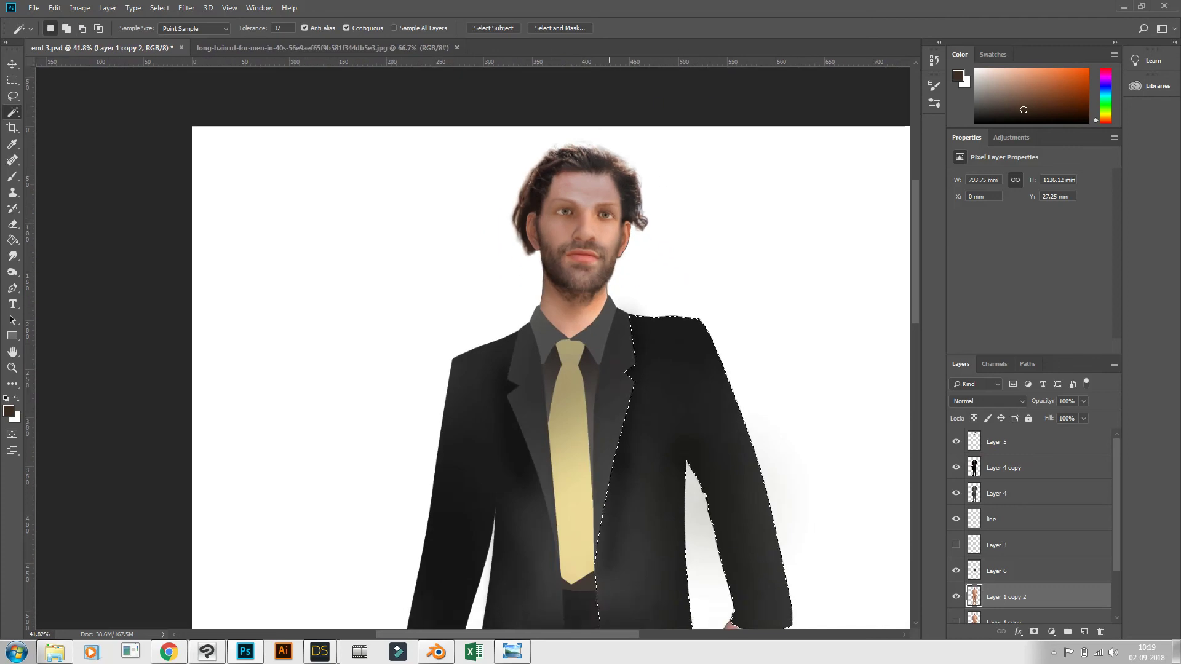
key(ctrl+d)
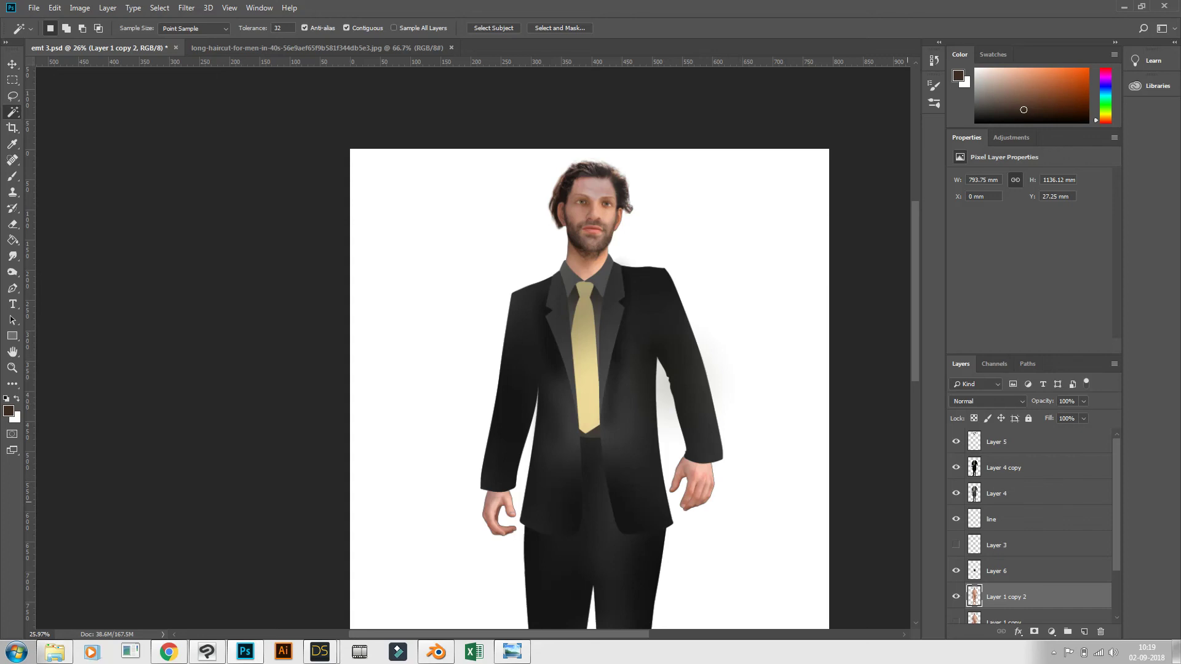
Examine the complete suited figure from head to shoes, and inspect the face, hair and beard up close.
scroll(589, 348, down, 3)
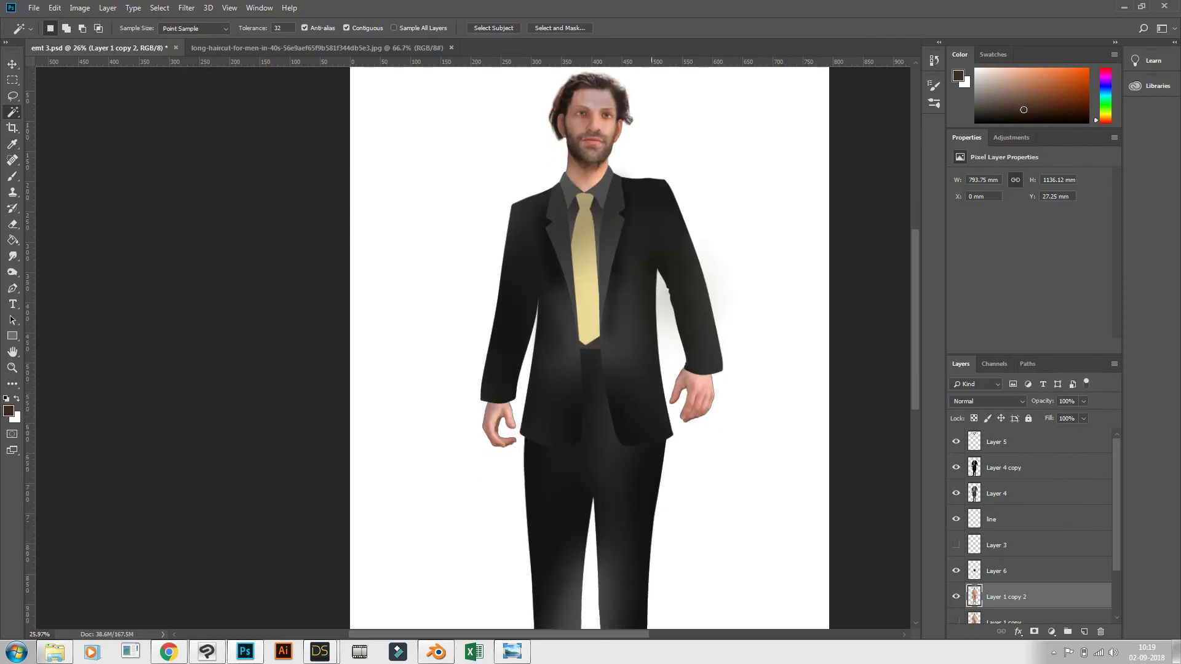
scroll(589, 348, down, 6)
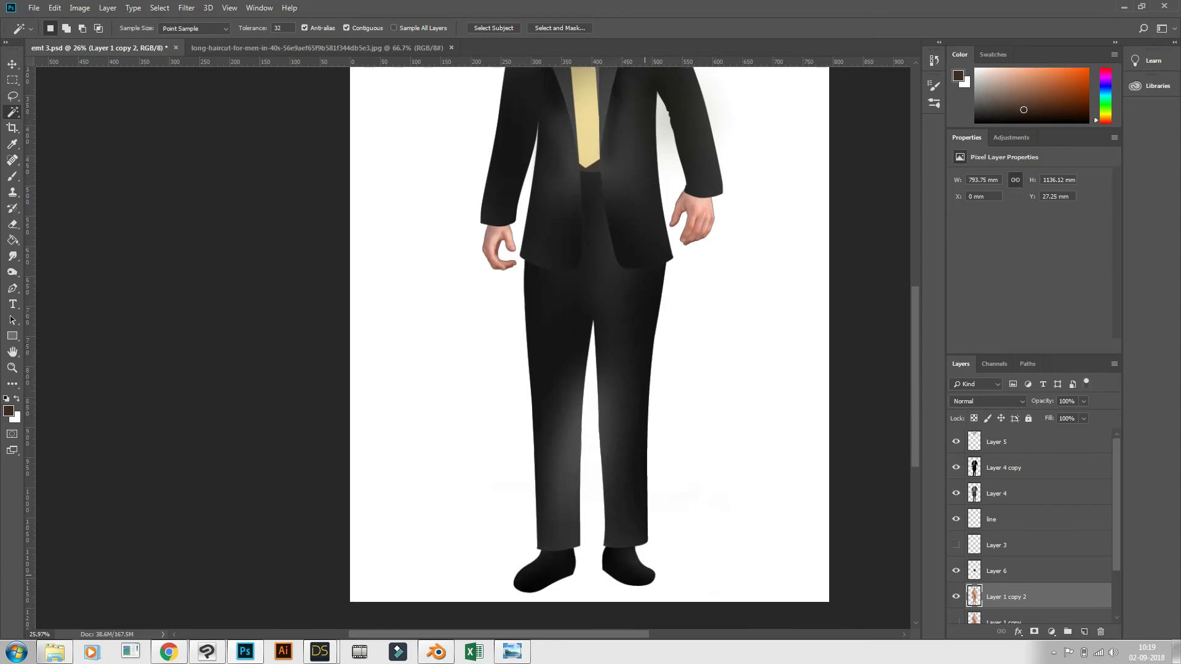
scroll(589, 348, up, 11)
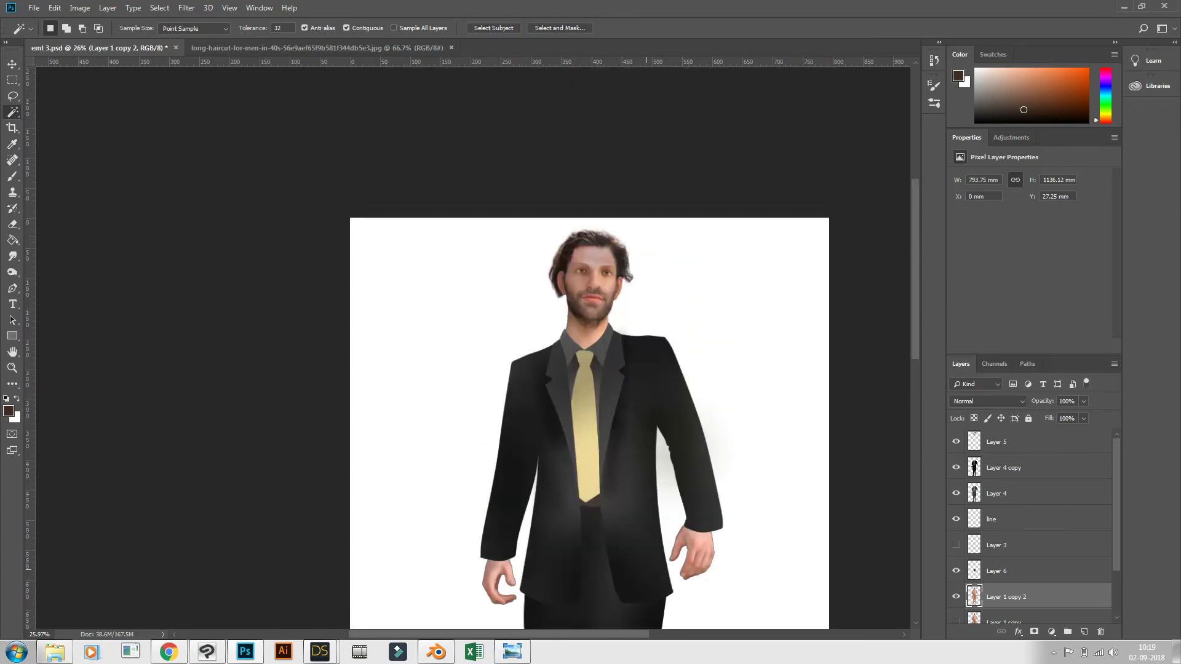
scroll(590, 348, down, 1)
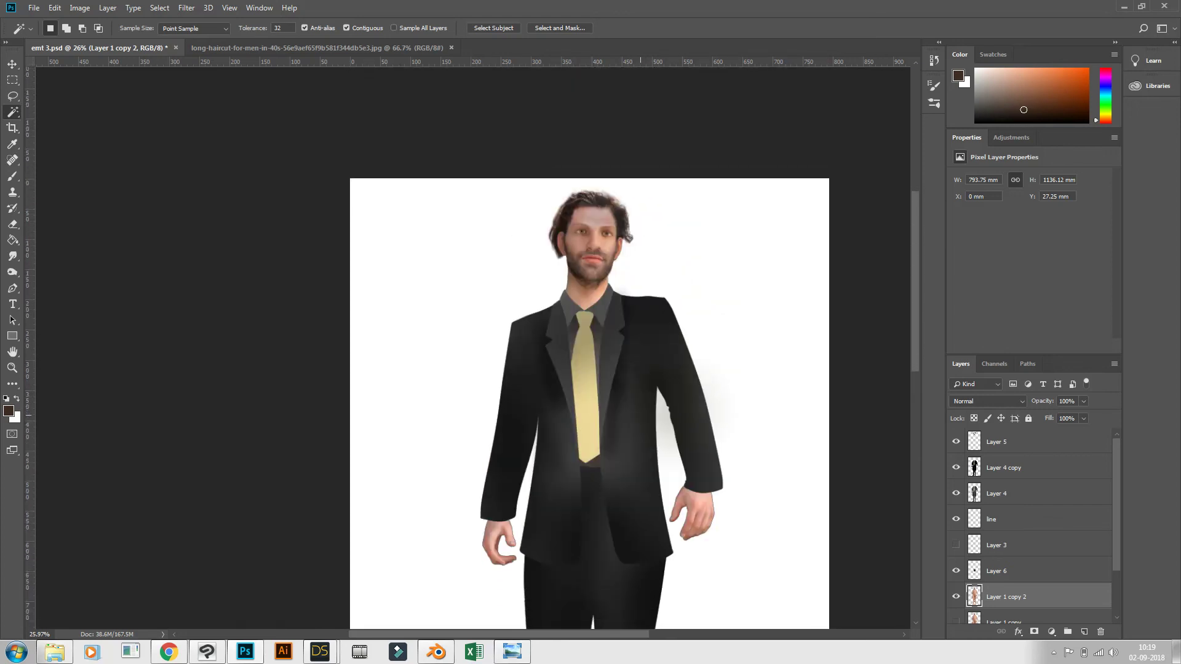
scroll(590, 219, up, 6)
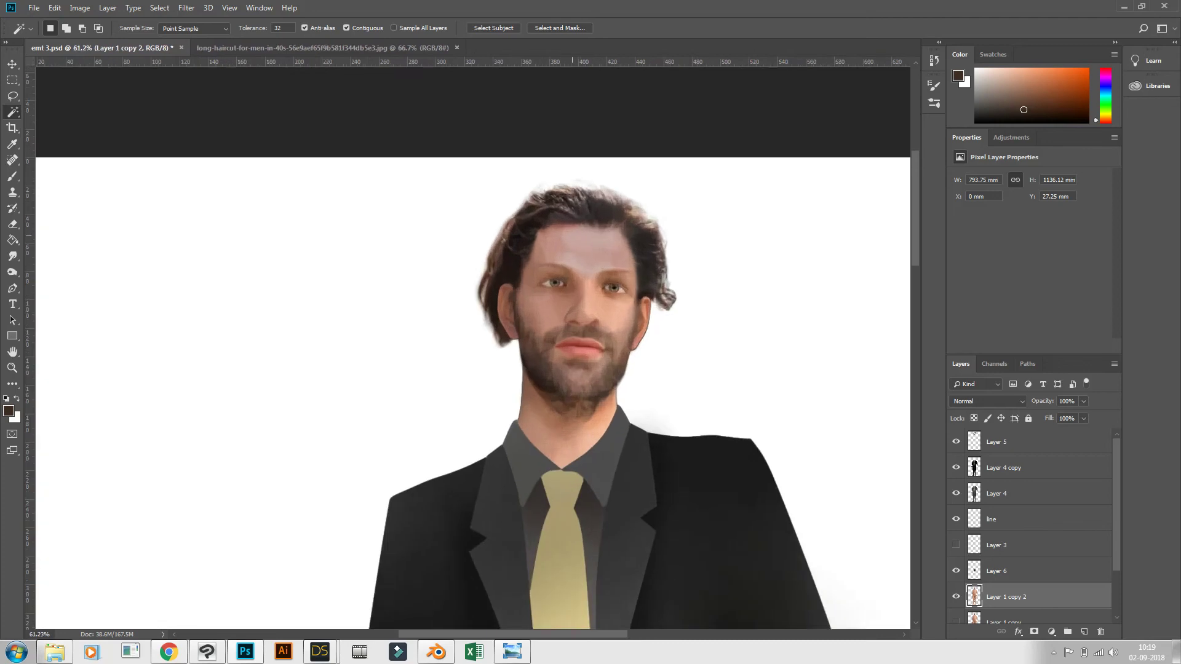
scroll(576, 231, up, 2)
scroll(474, 348, down, 1)
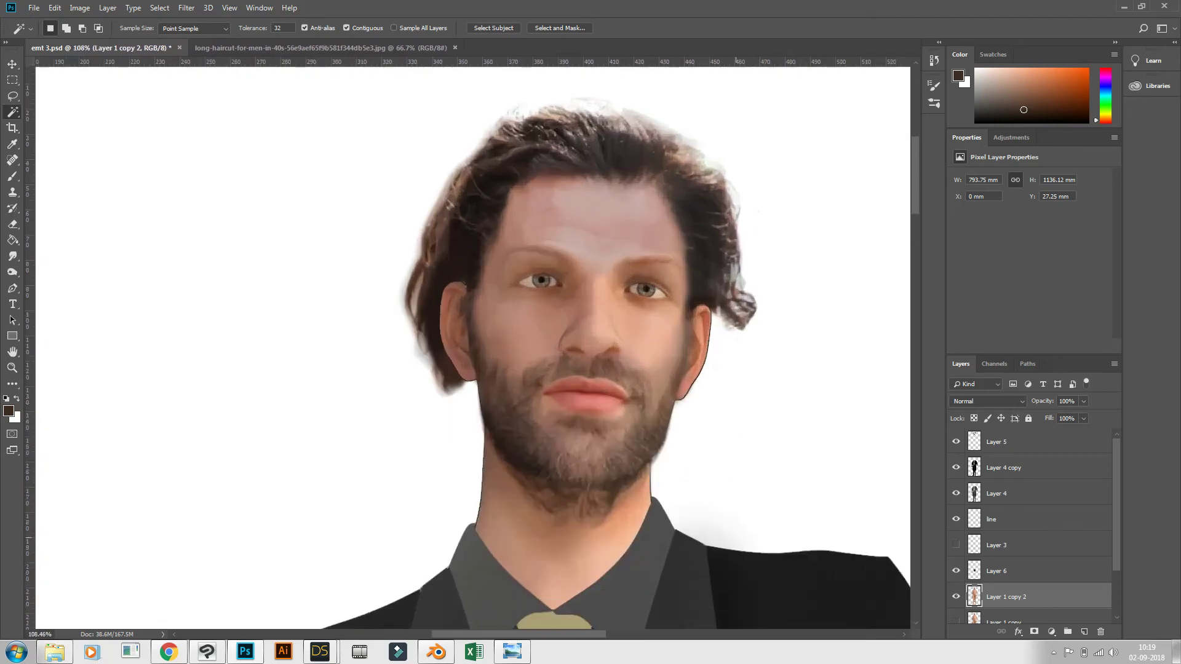
scroll(467, 350, down, 1)
scroll(469, 348, up, 1)
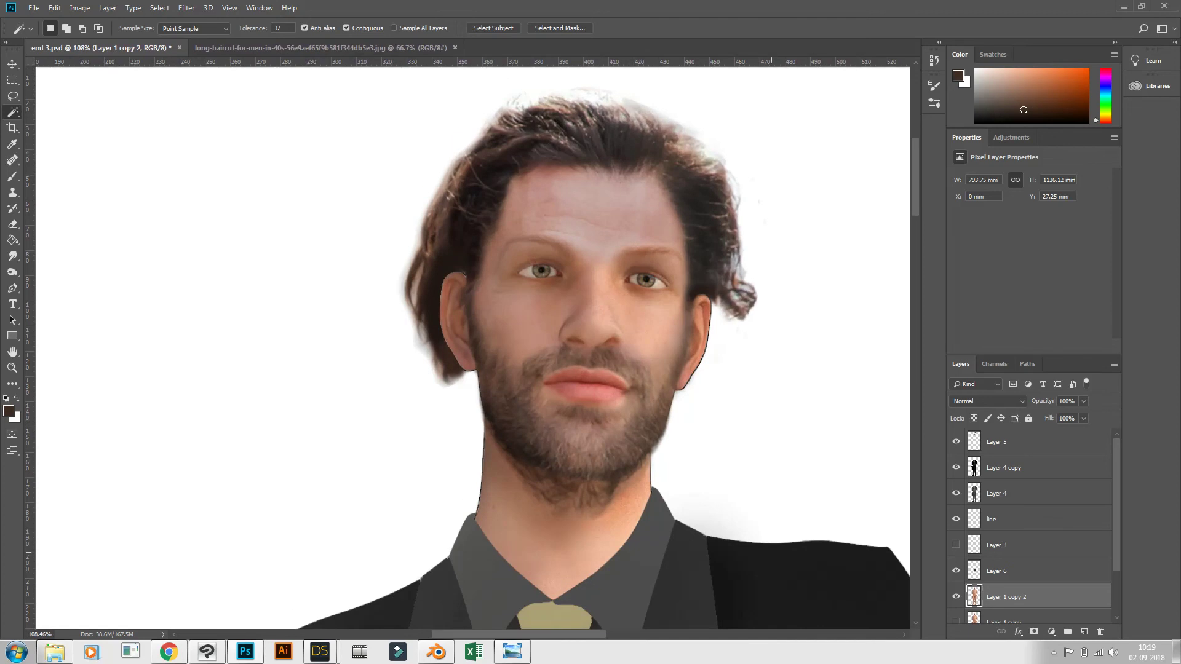
scroll(716, 454, up, 1)
scroll(721, 439, up, 2)
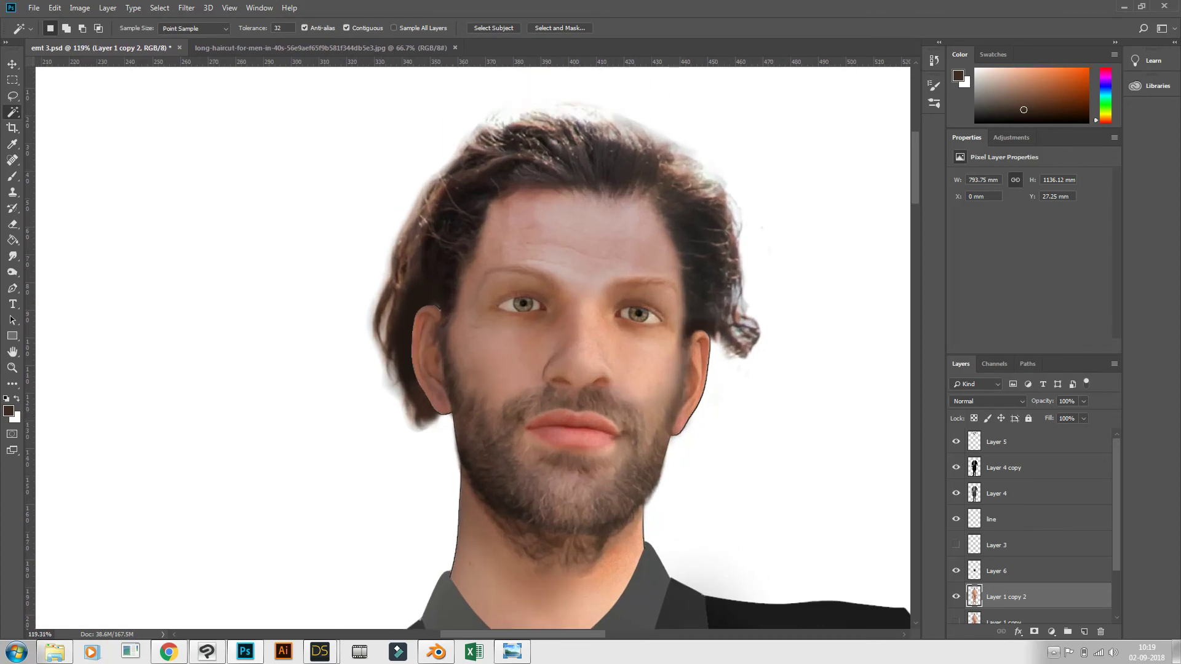
click(1054, 652)
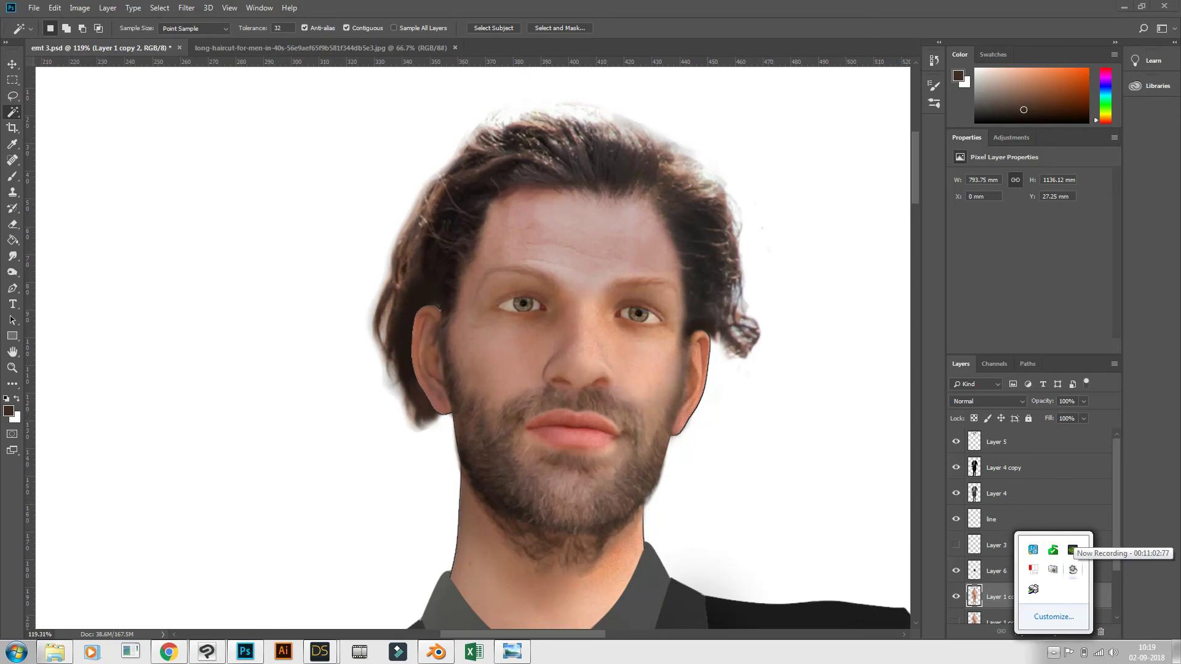
click(1073, 549)
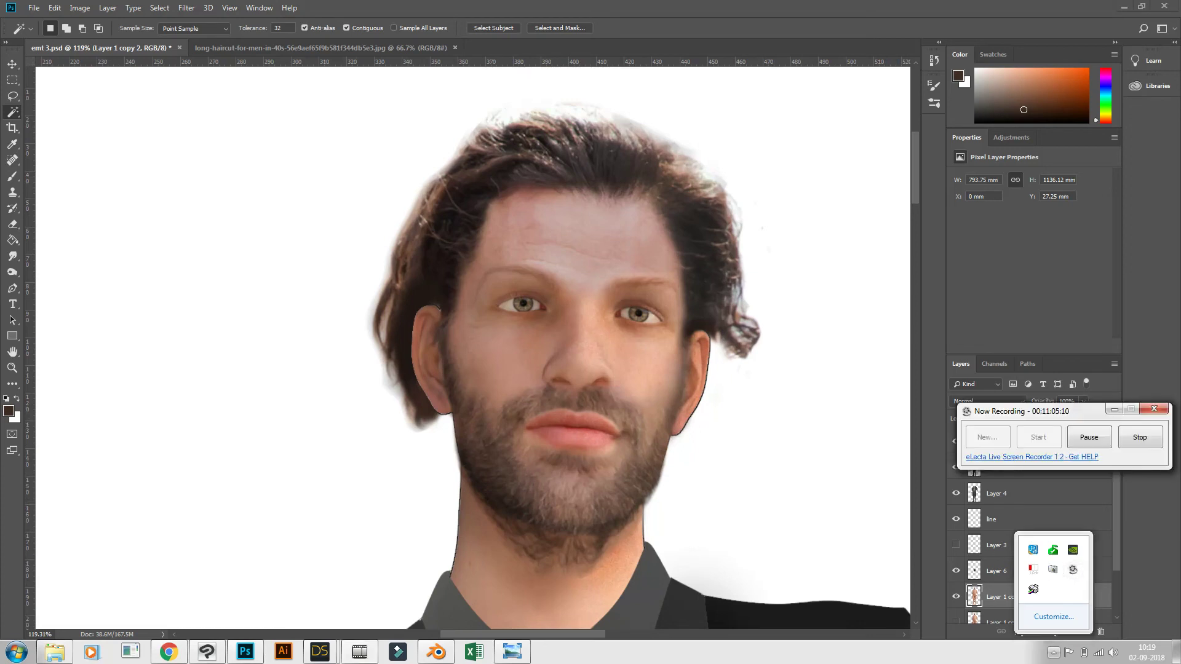